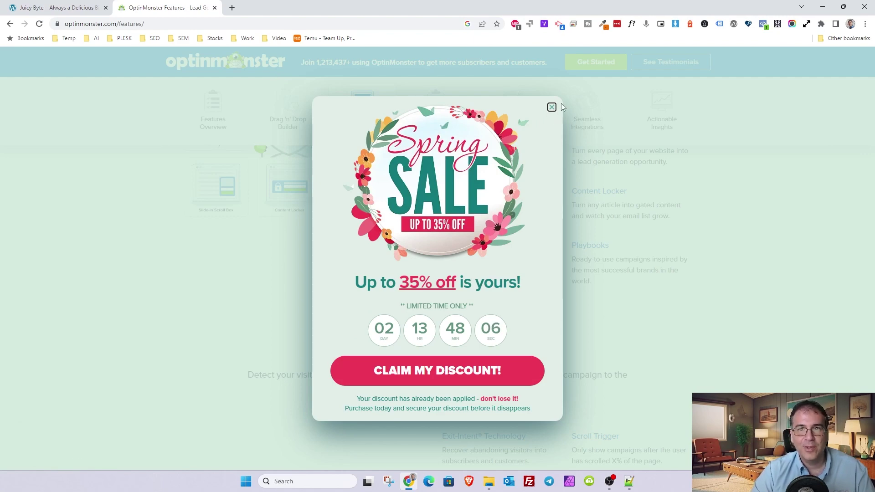
On the Juicy Byte site, create a new popup template named 'Countdown Timer Popup'
click(86, 8)
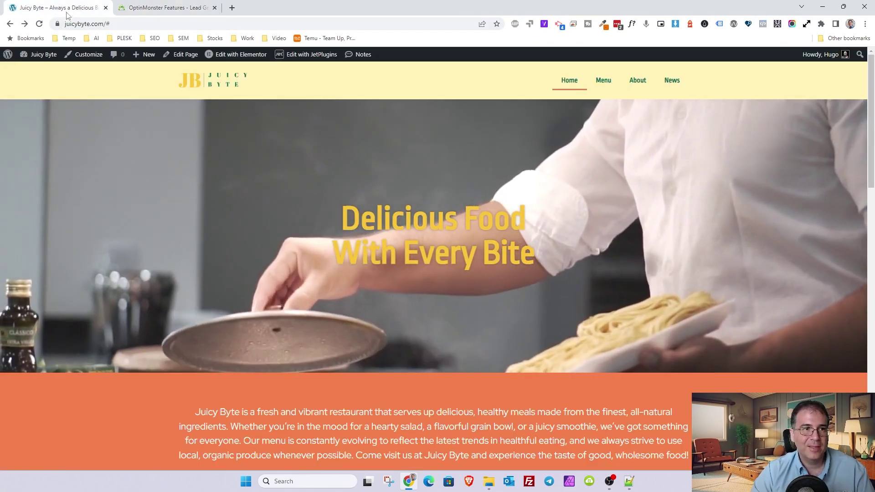
click(36, 70)
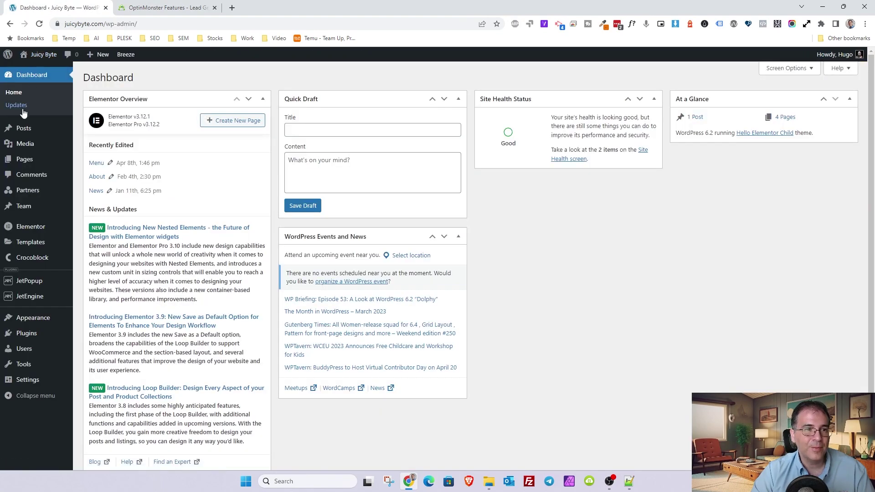
mouse_move(29, 242)
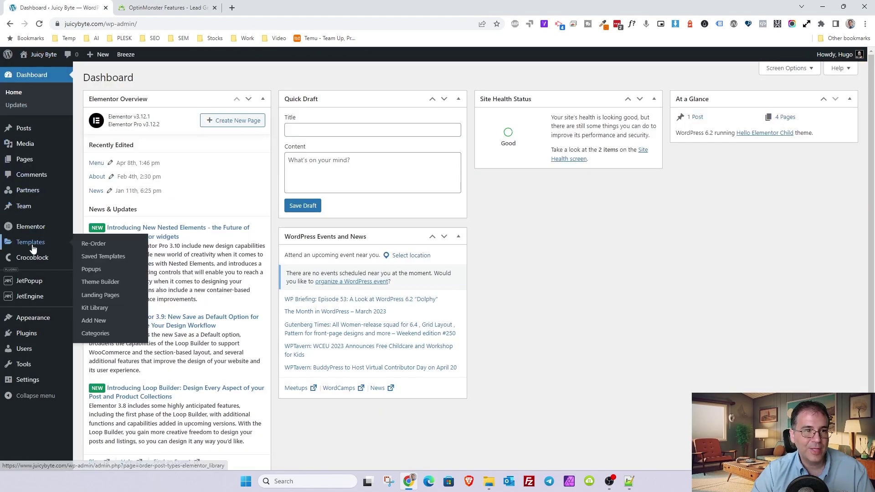
click(93, 269)
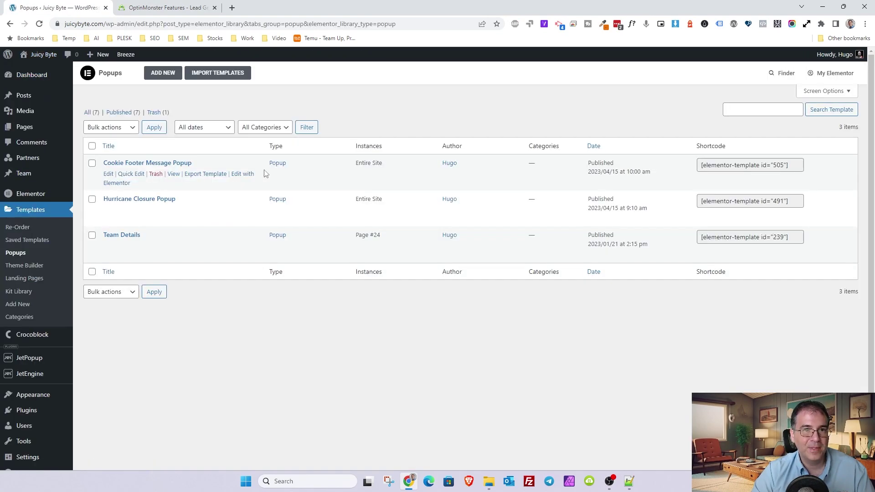
click(157, 78)
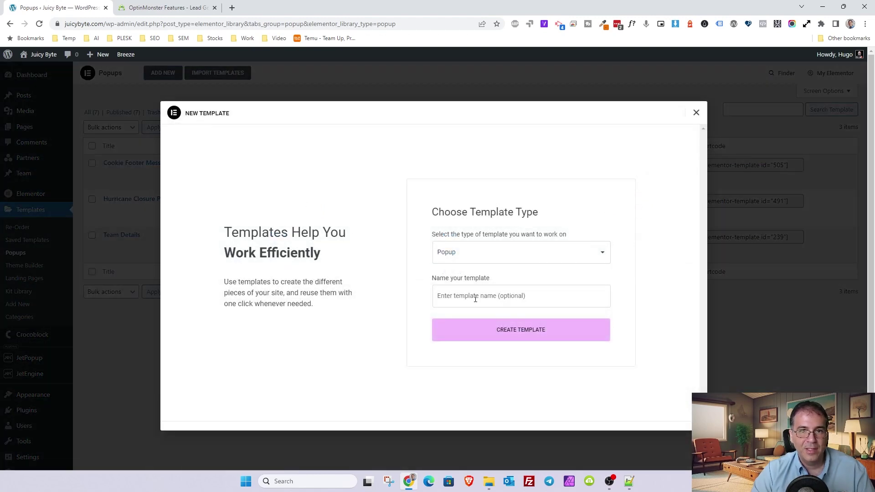
text(Cou)
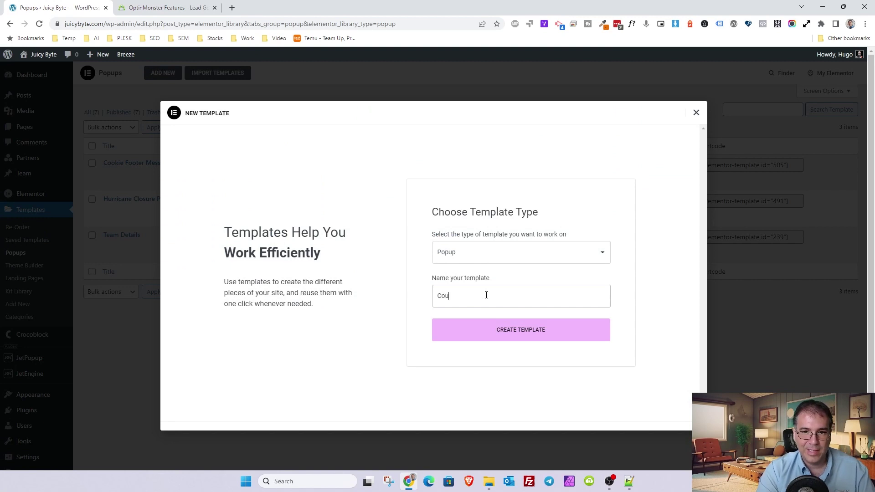
text(ntdown Tim)
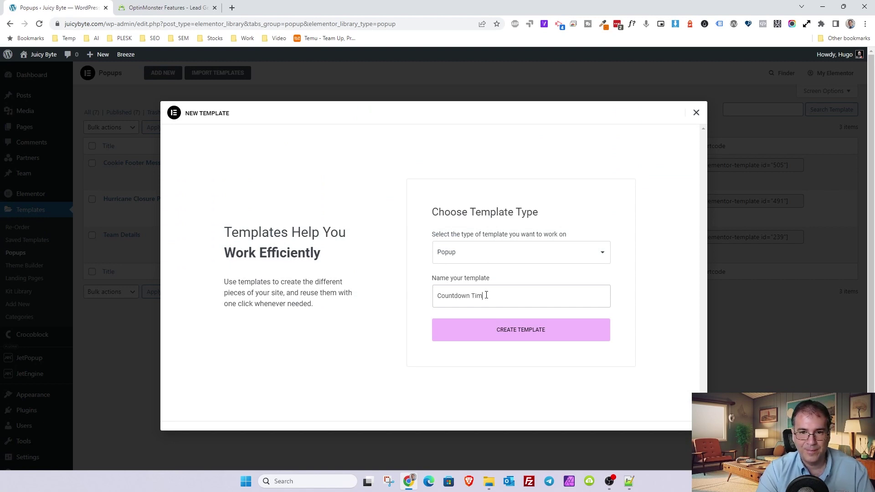
text(er Popup)
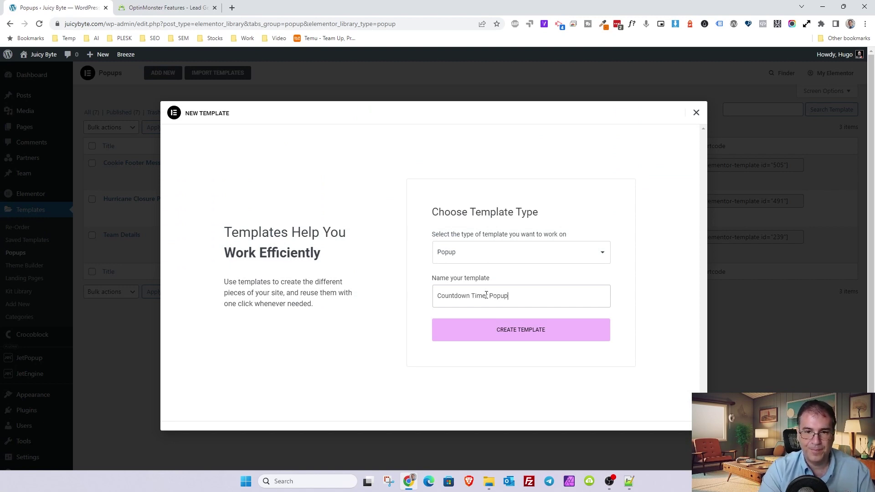
click(505, 334)
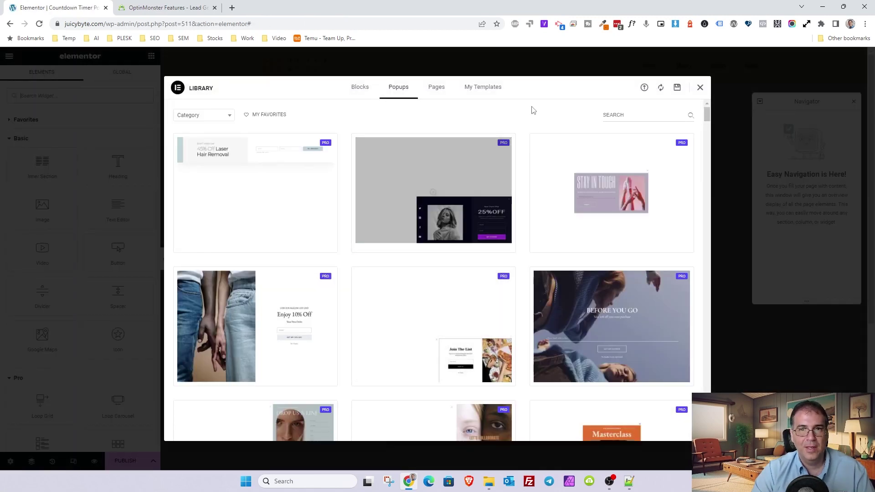
Close the template library and add an empty single-column section to the popup
click(702, 88)
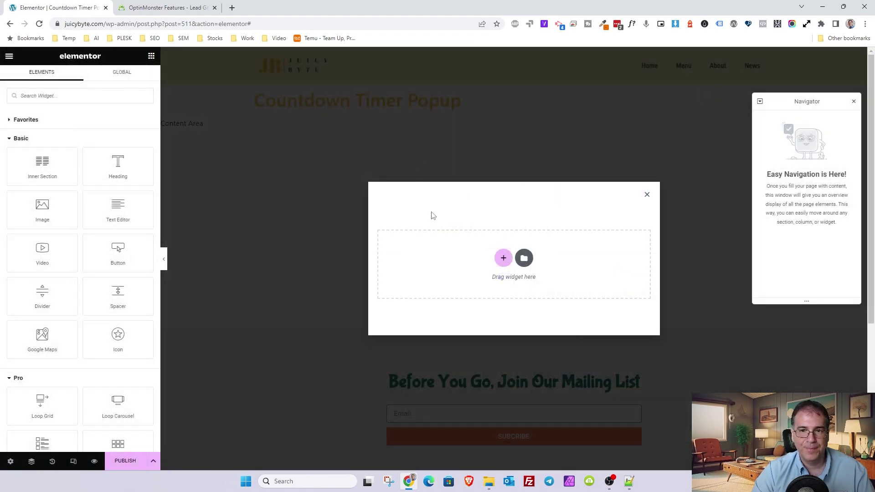
click(503, 258)
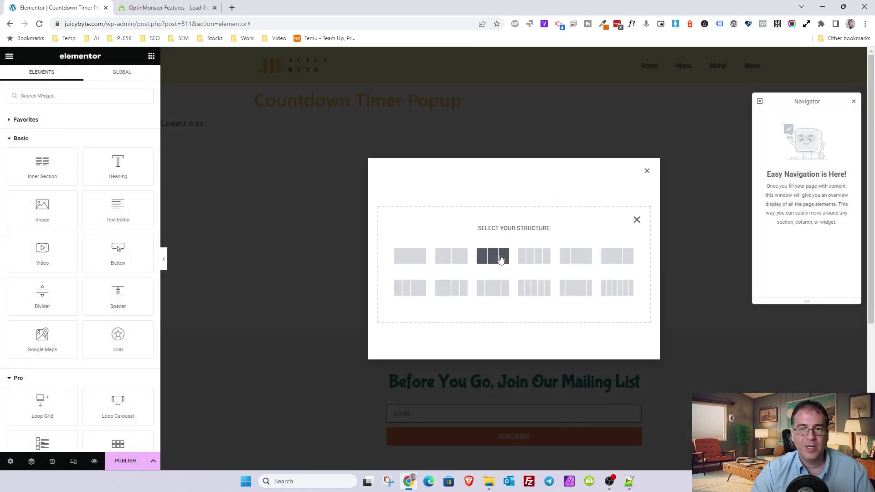
click(409, 265)
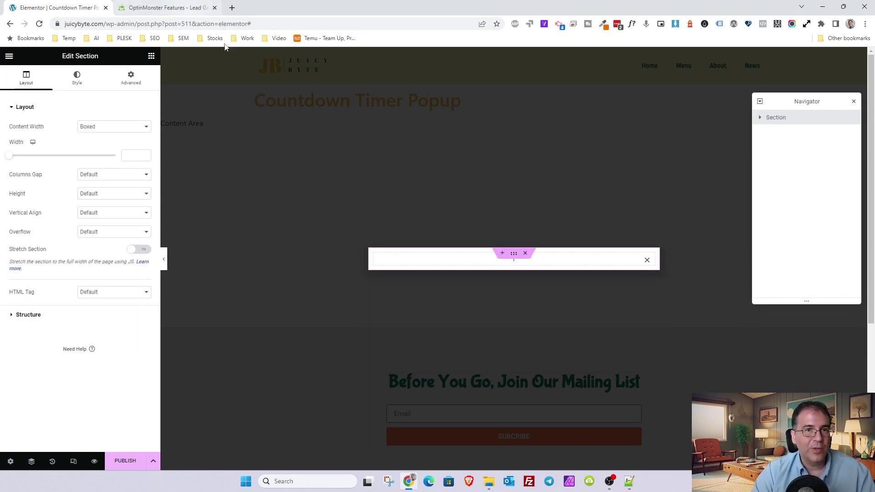
Set the popup's layout width to 740 px and its status to Published
click(10, 462)
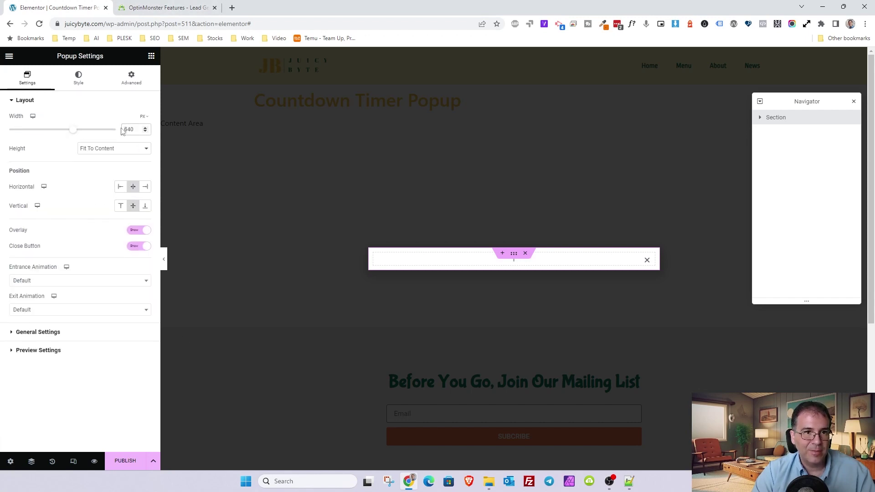
text(7)
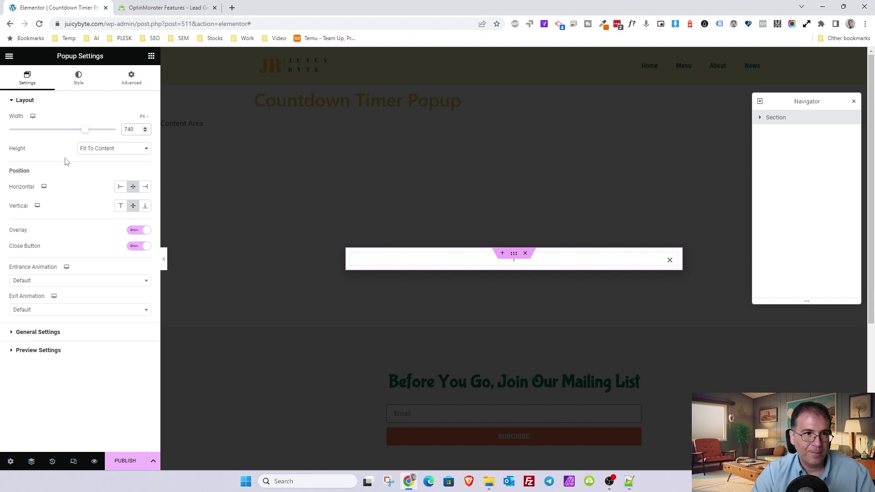
click(39, 332)
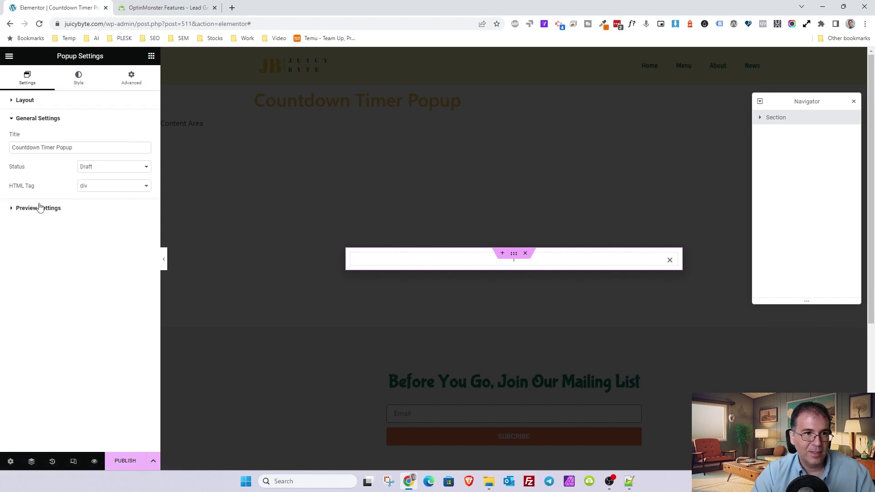
click(96, 167)
click(101, 201)
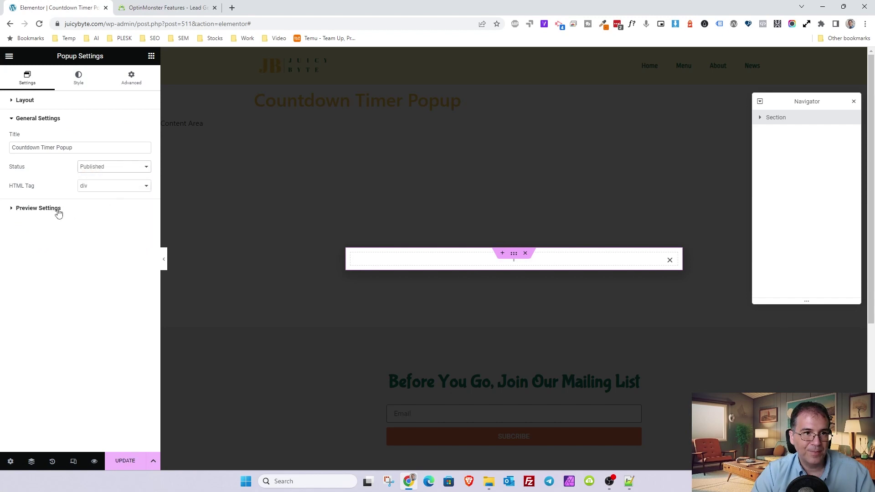
click(35, 210)
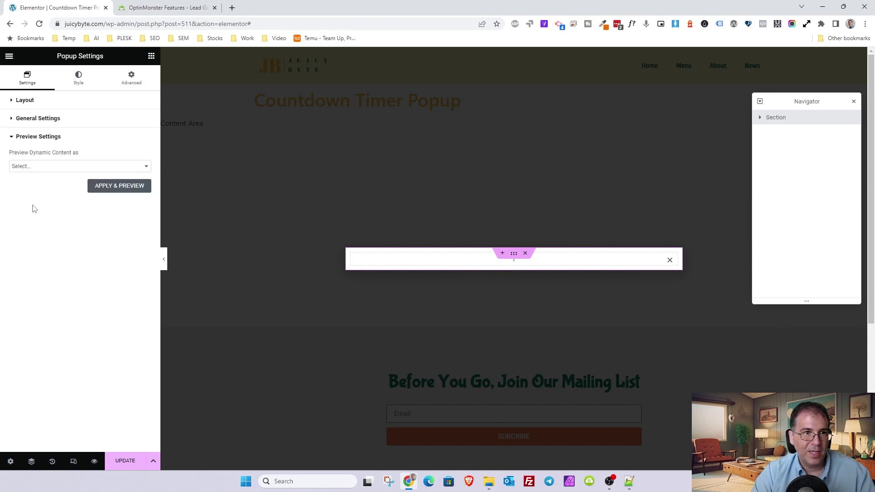
click(78, 79)
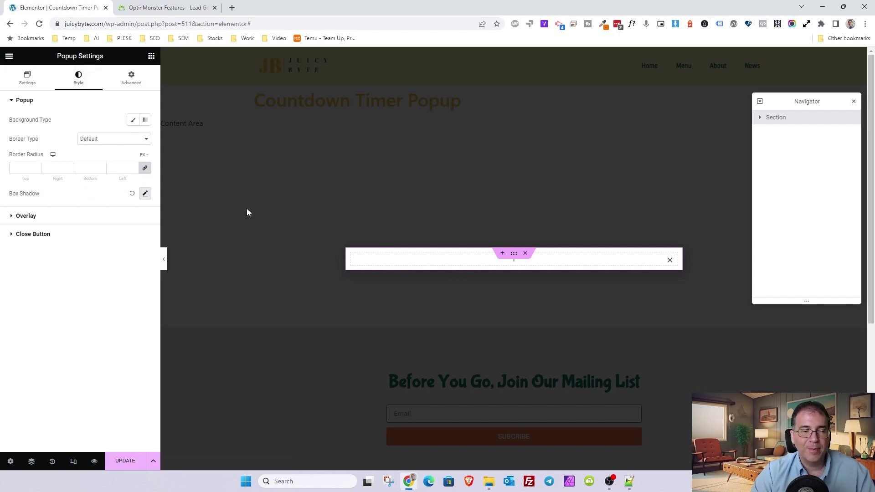
Give the popup a Classic background in the Secondary yellow global colour
click(133, 120)
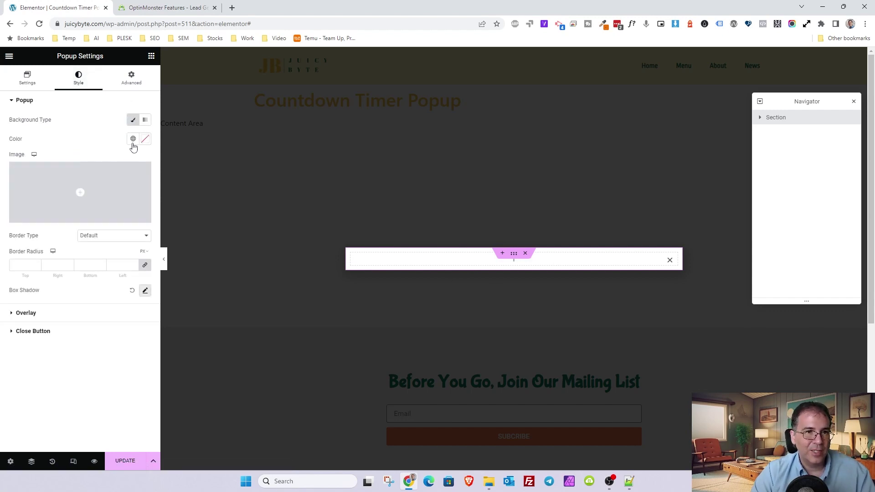
click(132, 143)
click(61, 196)
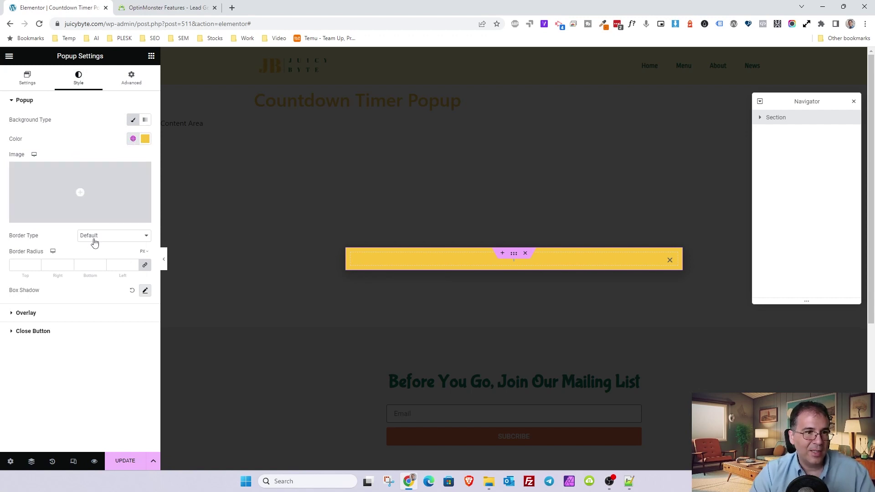
Add a solid 10 px border in the Primary green global colour
click(94, 243)
click(94, 261)
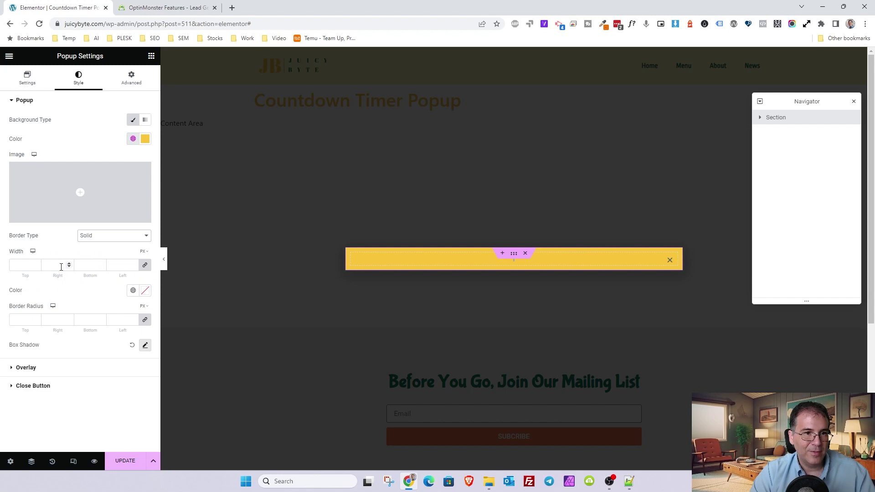
click(21, 268)
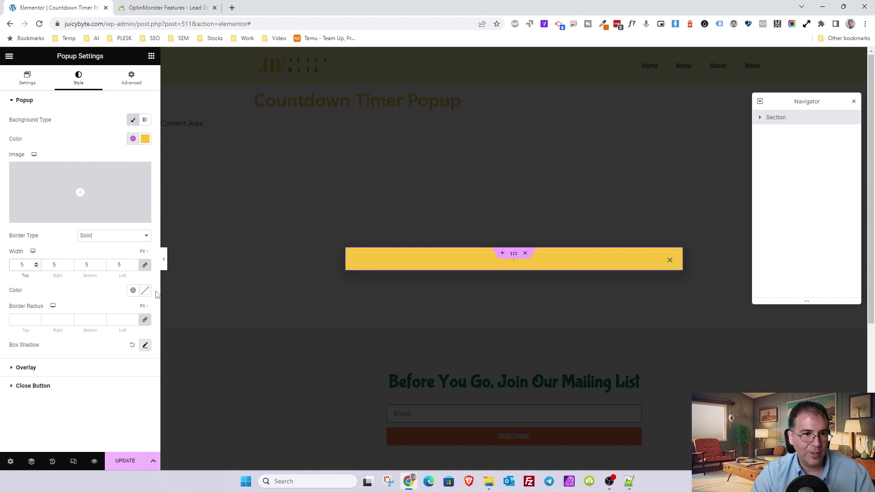
click(133, 291)
click(72, 334)
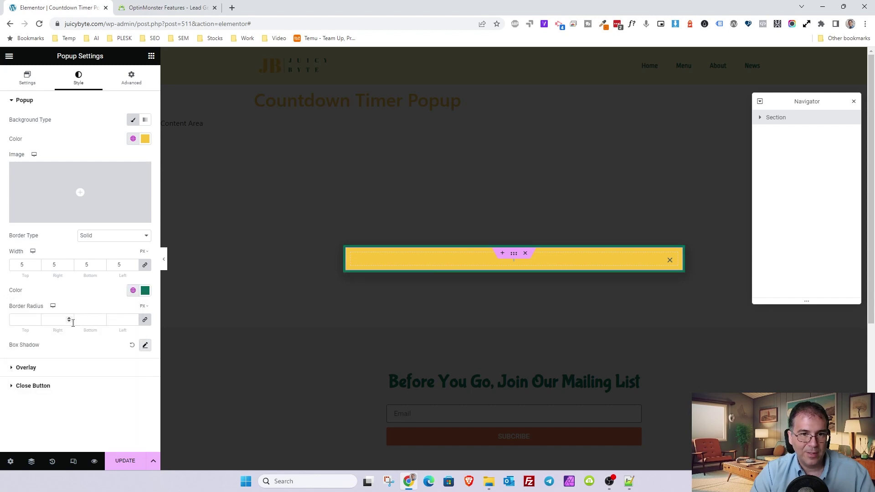
scroll(24, 269, down, 18)
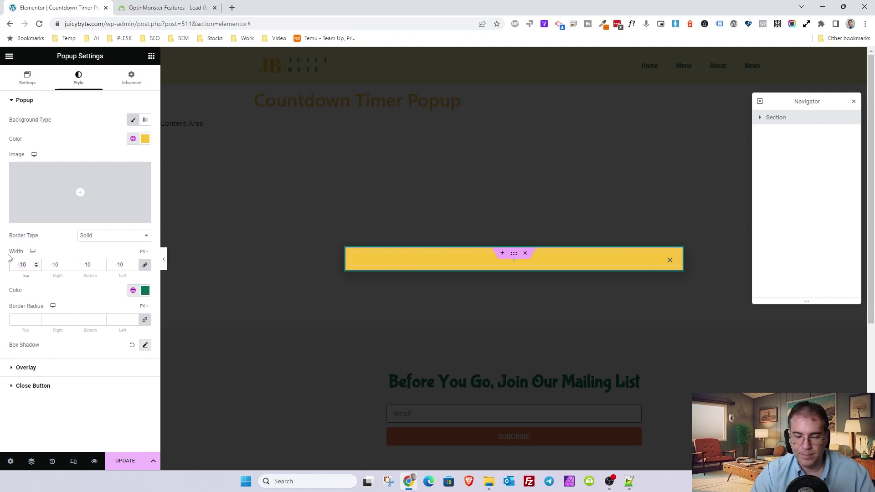
text(10)
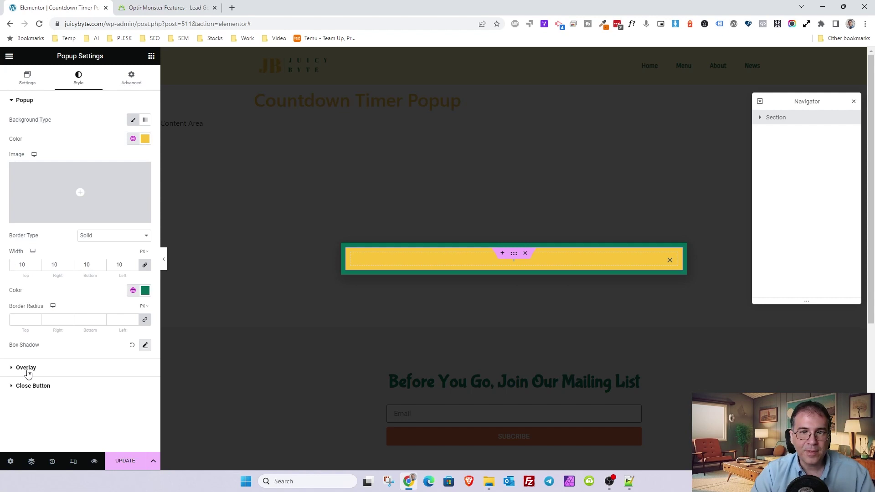
click(26, 370)
Make the popup overlay a semi-transparent Primary green (#036D58A1)
click(132, 157)
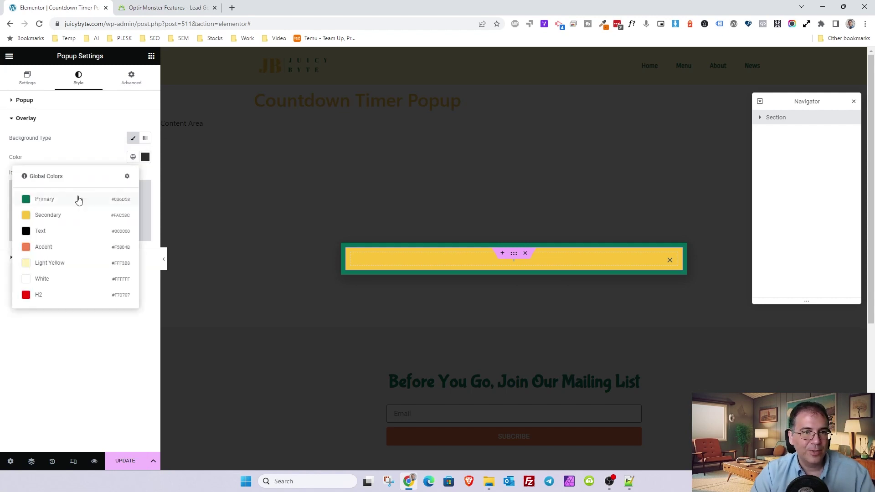
click(79, 199)
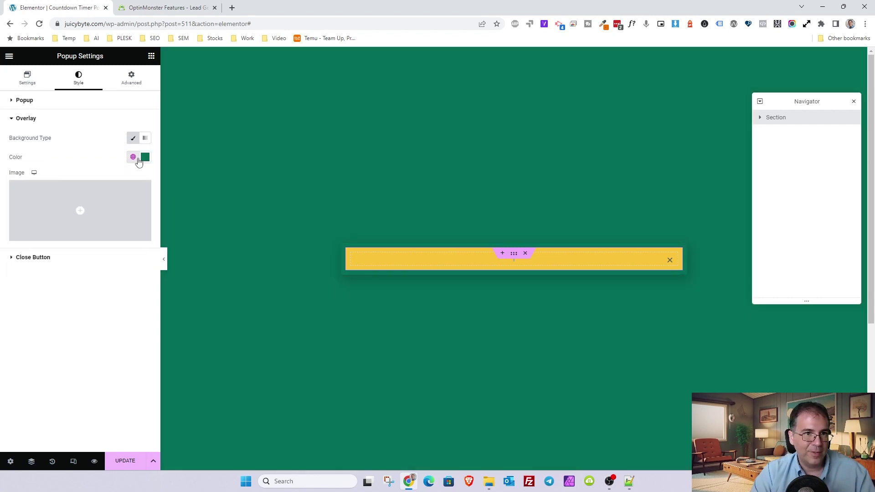
click(145, 157)
drag(145, 284, 106, 281)
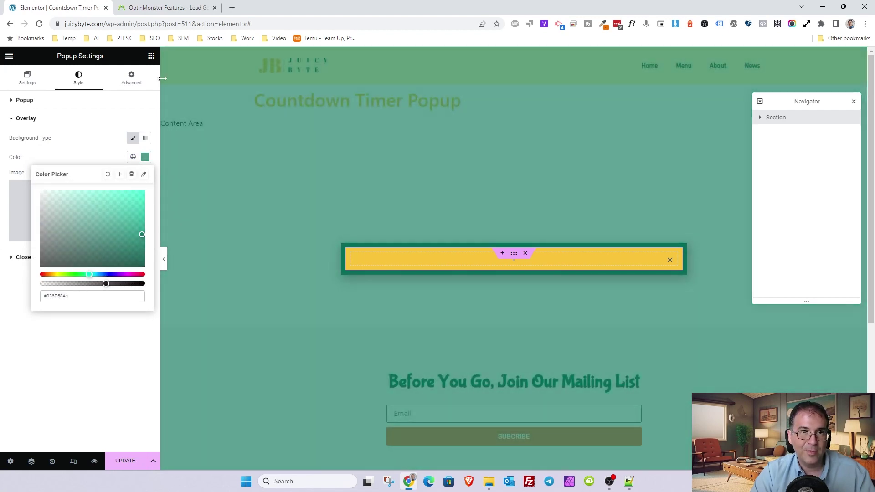
Check the OptinMonster example popup, then return to the editor's column settings
click(167, 9)
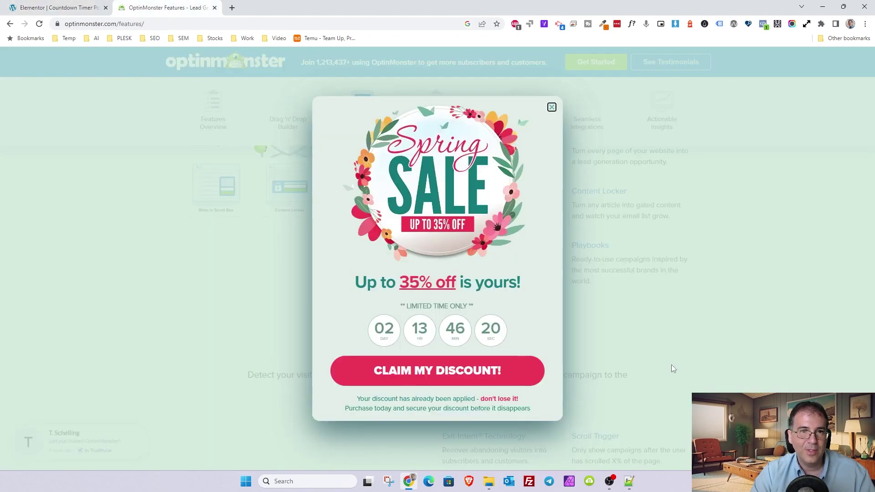
click(62, 6)
click(351, 253)
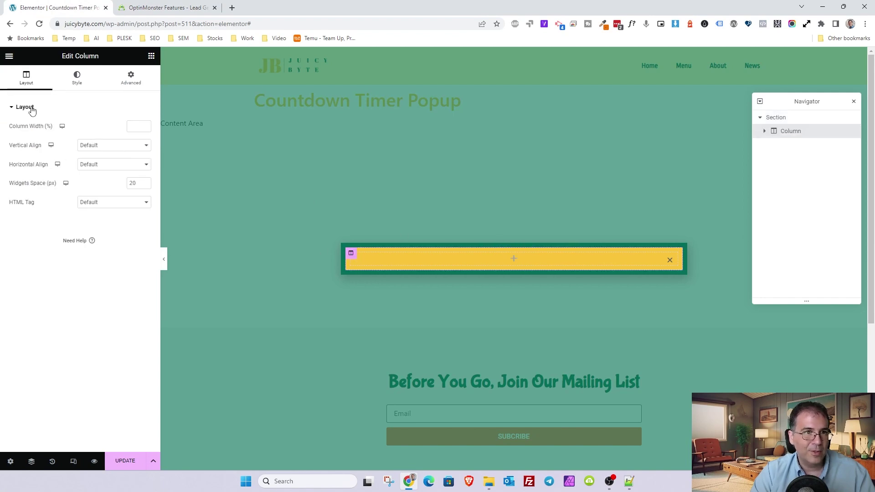
Keep the solid border and set the popup's linked border radius to 10 px
click(514, 254)
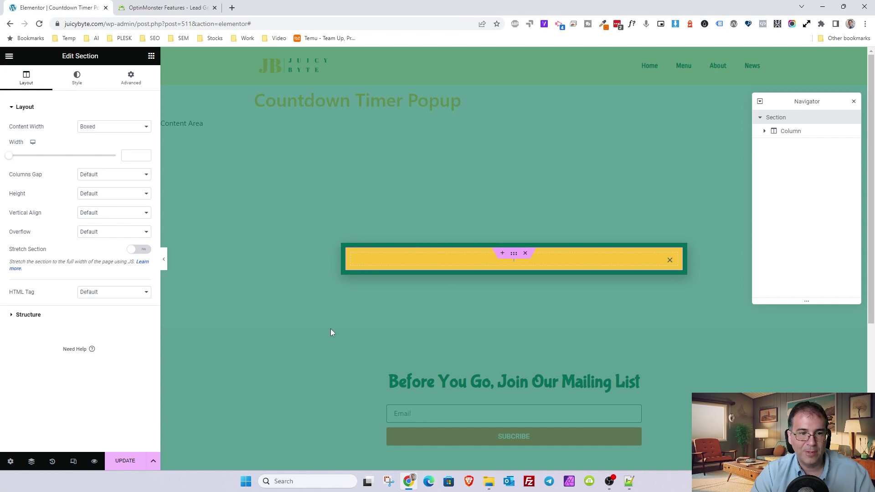
click(11, 461)
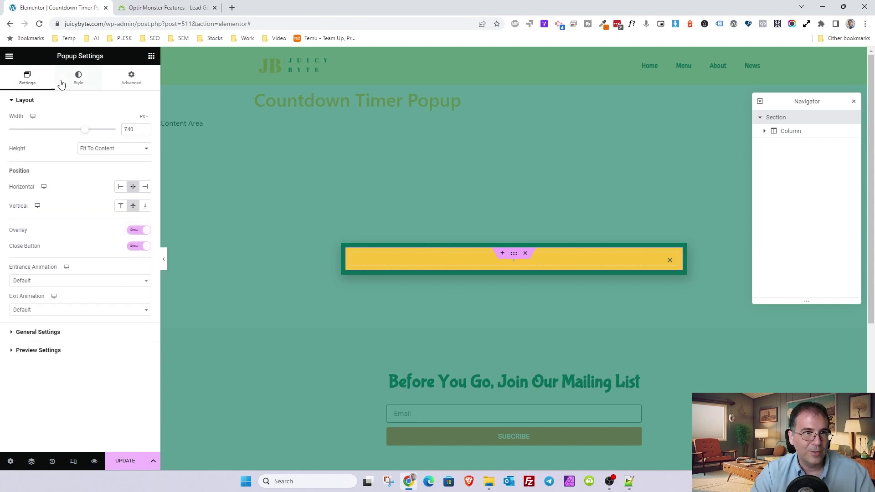
click(41, 333)
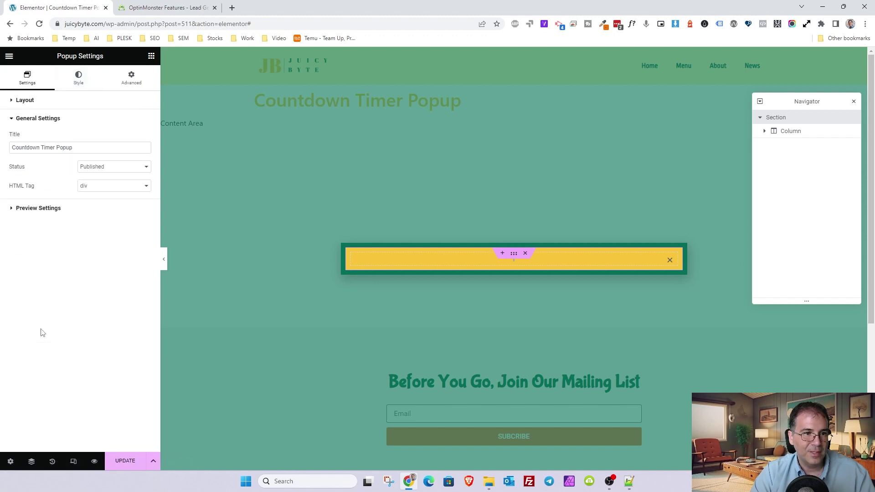
click(79, 79)
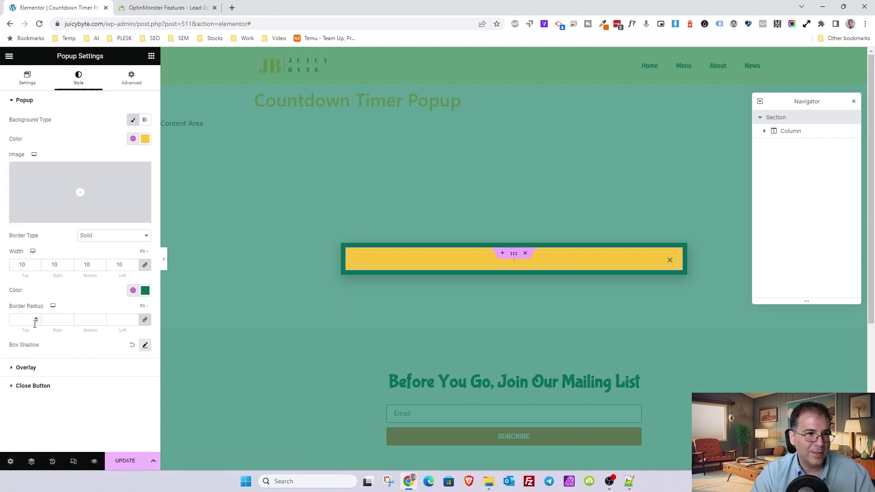
click(90, 236)
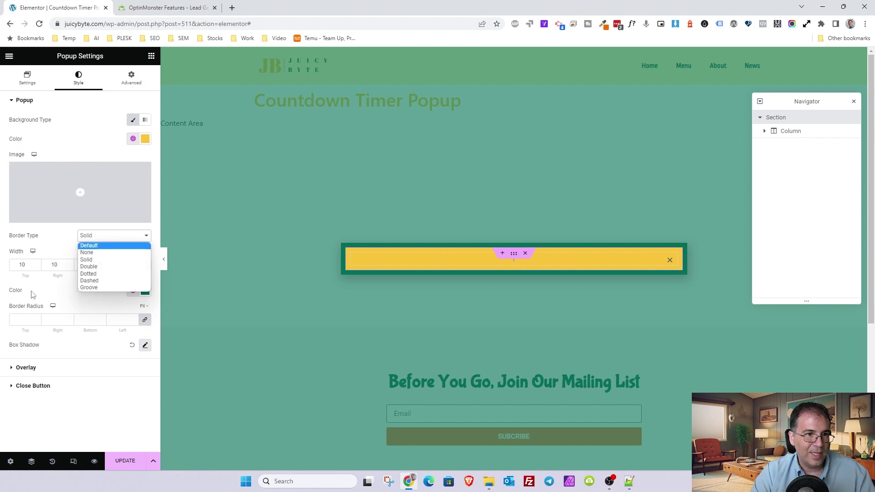
click(25, 321)
text(50)
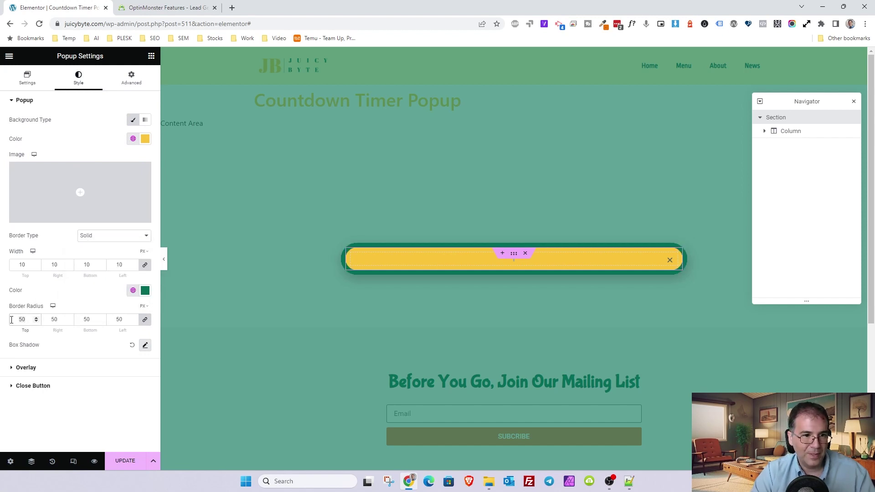
key(BackSpace)
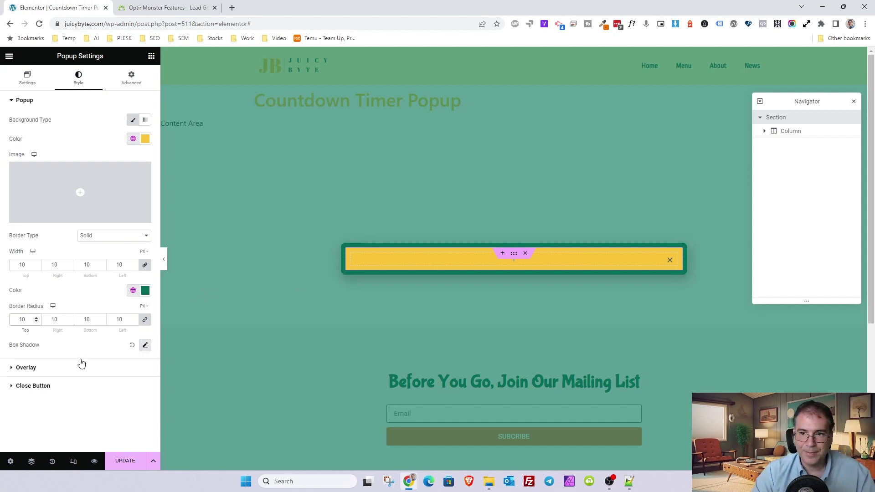
Set the close button size to 26 and colour it the green global colour
click(36, 386)
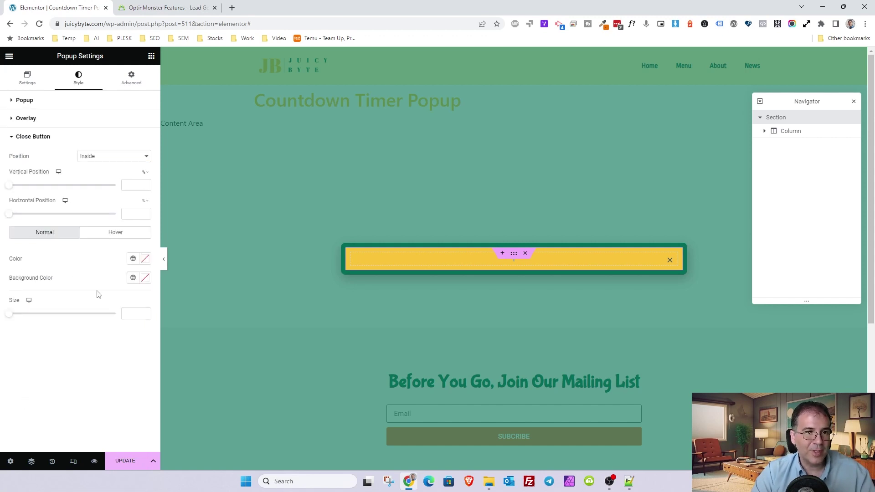
click(132, 314)
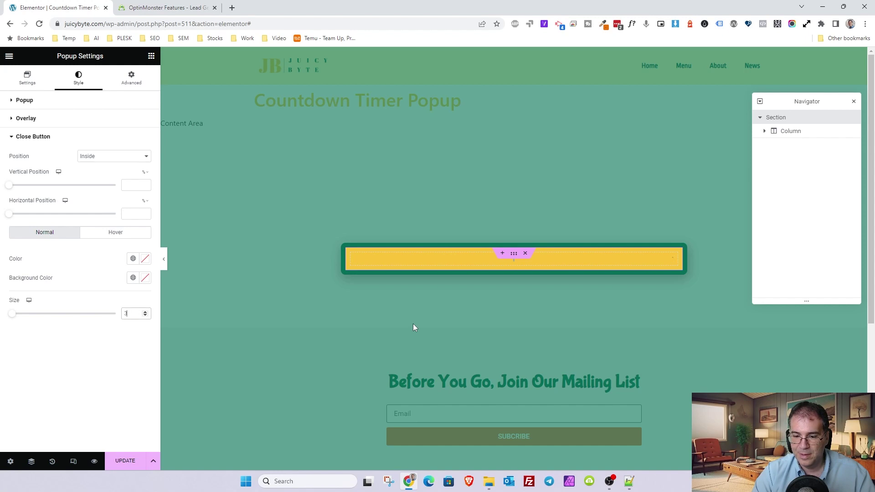
text(26)
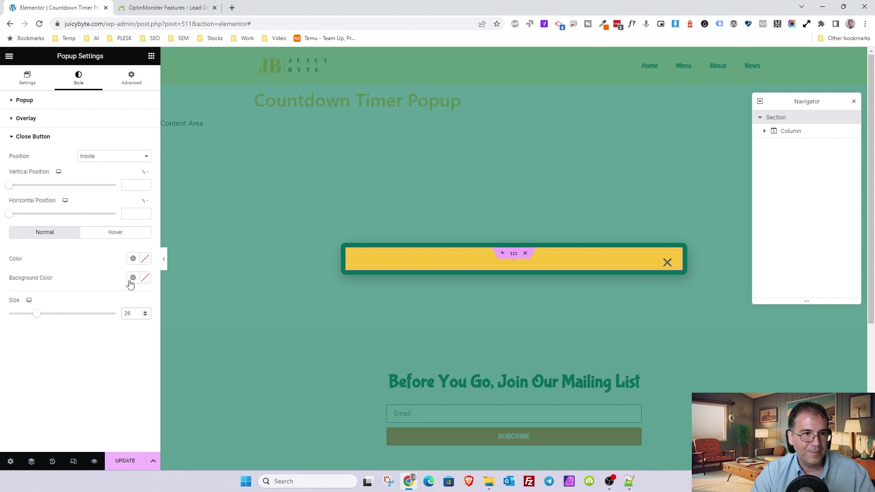
click(133, 258)
click(68, 301)
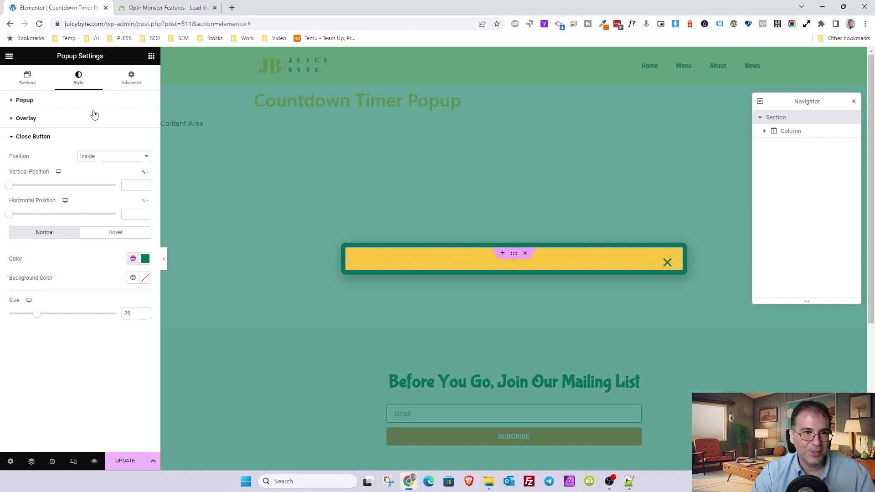
Turn on Disable Page Scrolling and Avoid Multiple Popups in the Advanced settings
click(133, 81)
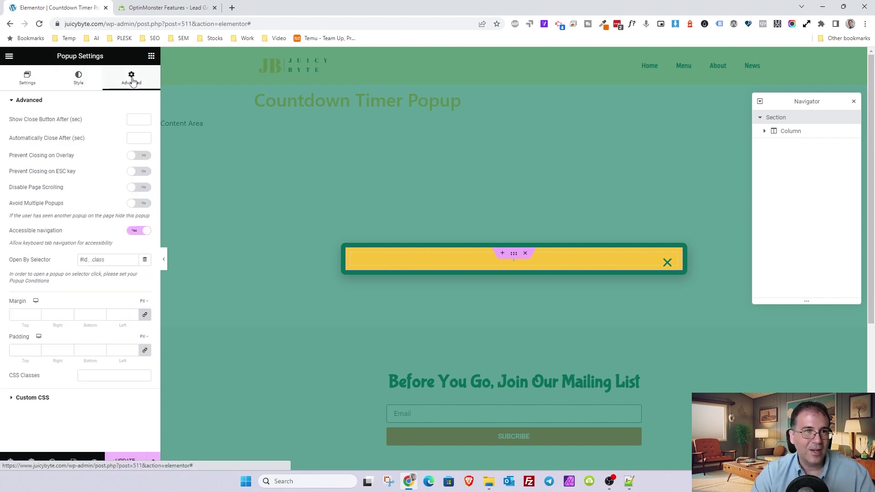
click(137, 193)
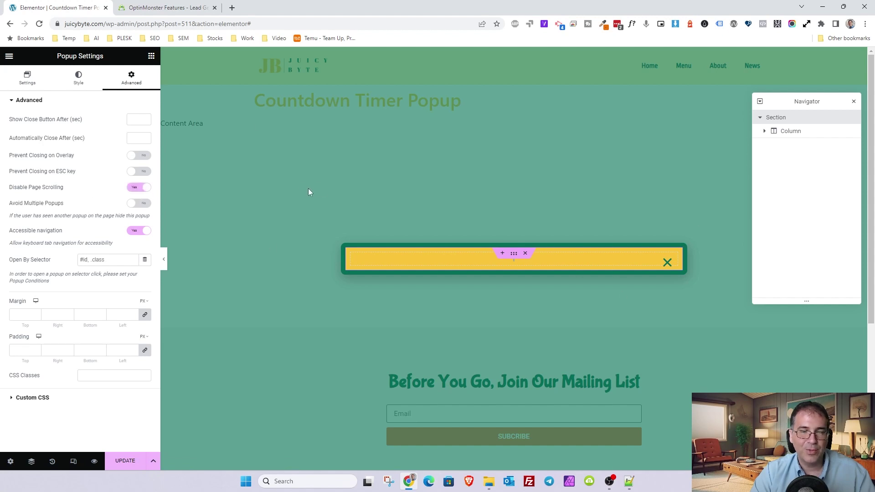
scroll(273, 244, down, 2)
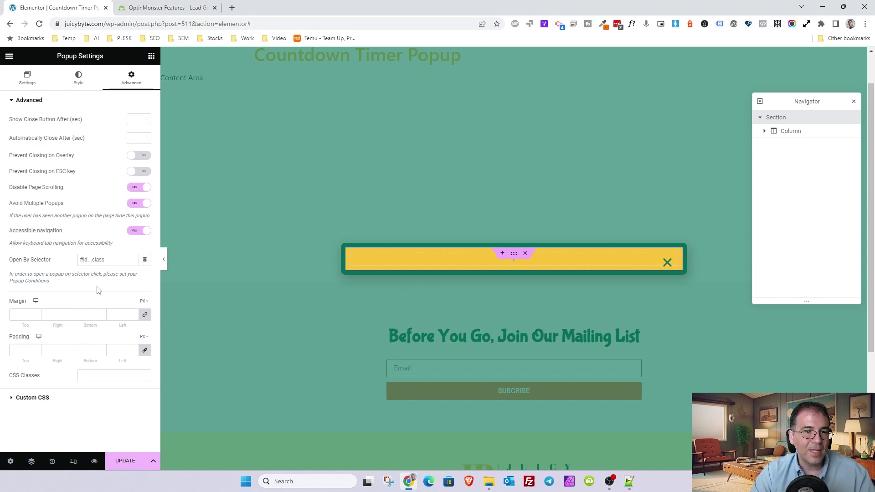
click(28, 78)
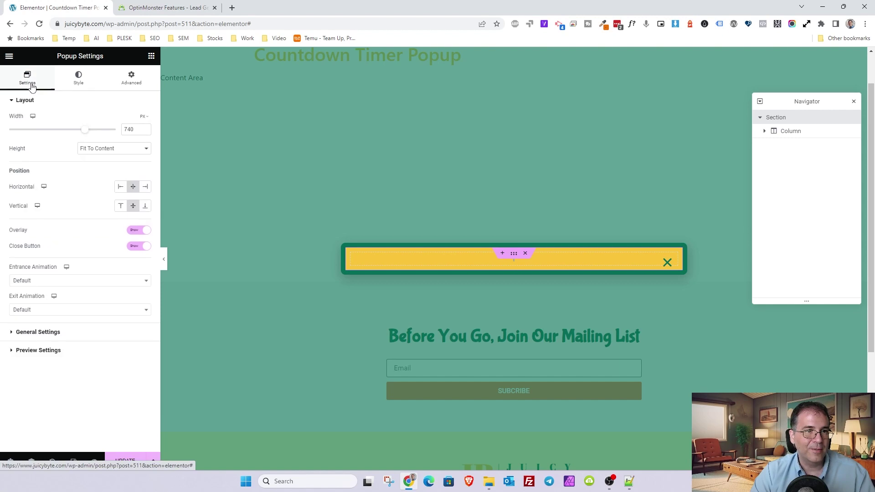
Add a Heading widget to the popup and apply the H2 Headings global font
click(151, 56)
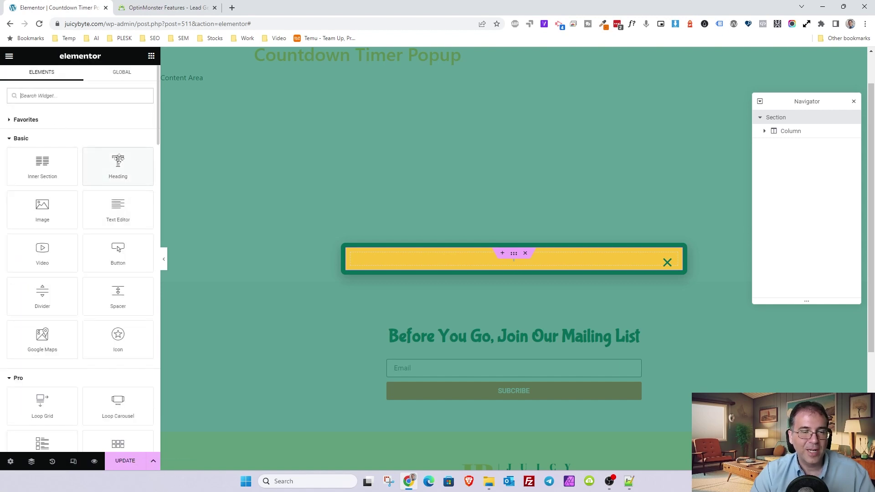
drag(117, 160, 524, 262)
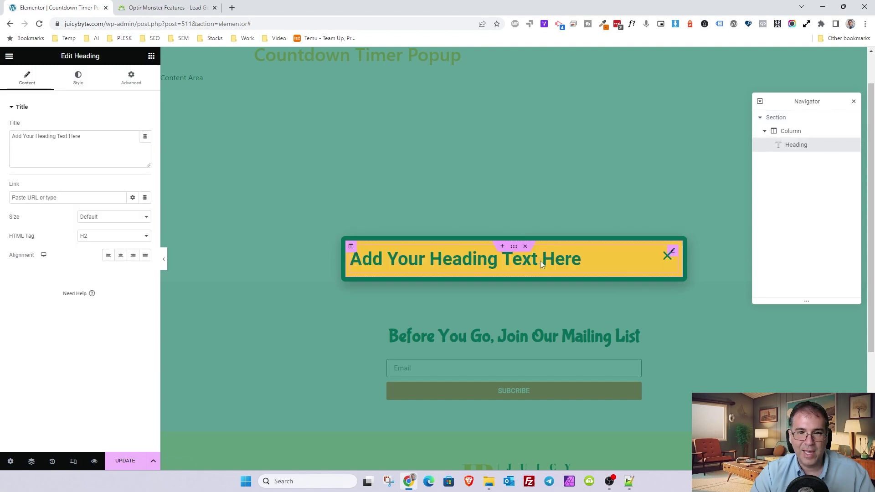
click(92, 83)
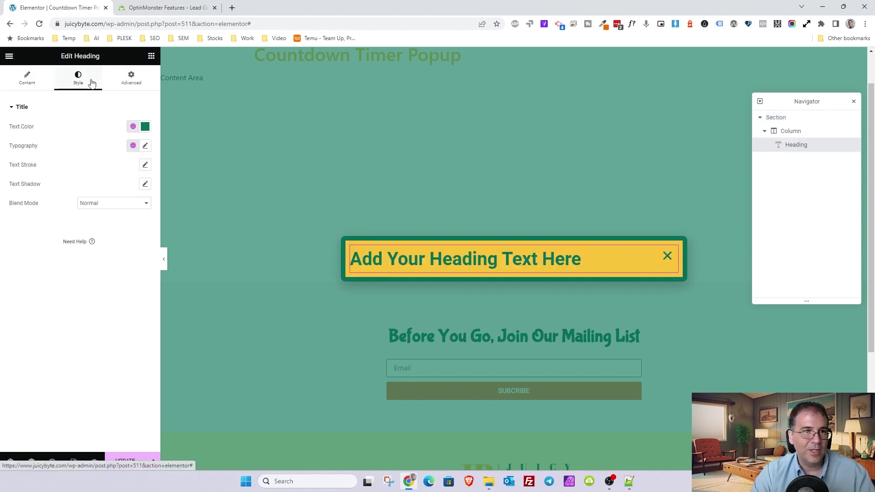
click(133, 145)
scroll(58, 267, down, 1)
click(78, 286)
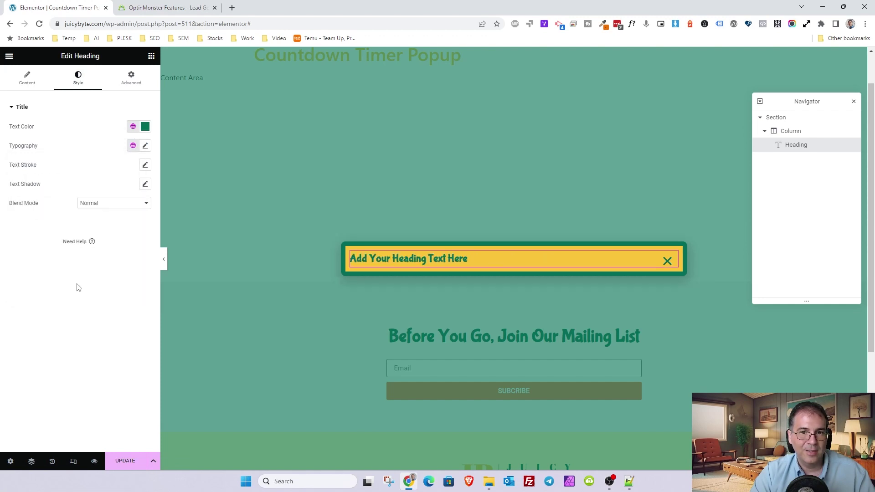
click(132, 146)
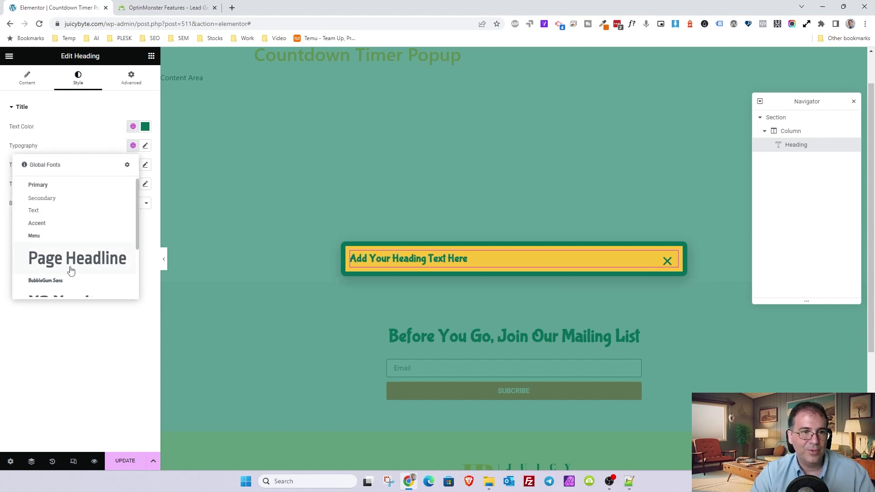
scroll(70, 269, down, 2)
click(80, 226)
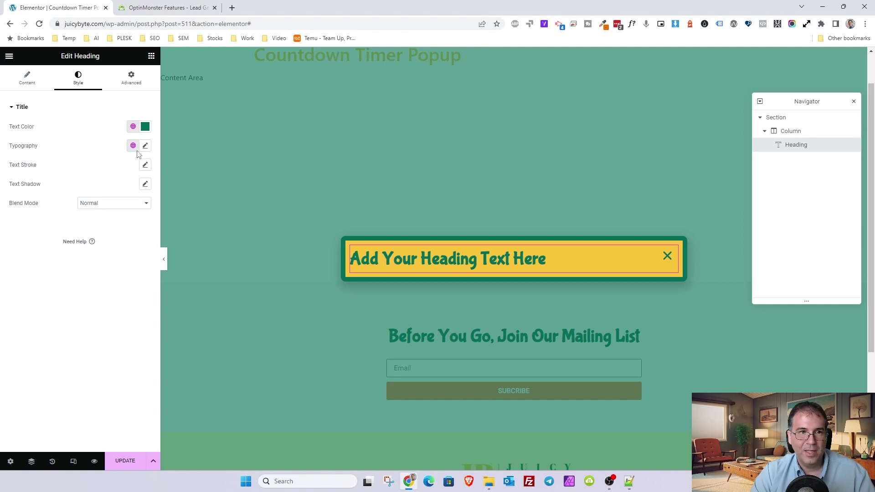
Set the heading text to 'Spring Sale!' and centre it
click(36, 79)
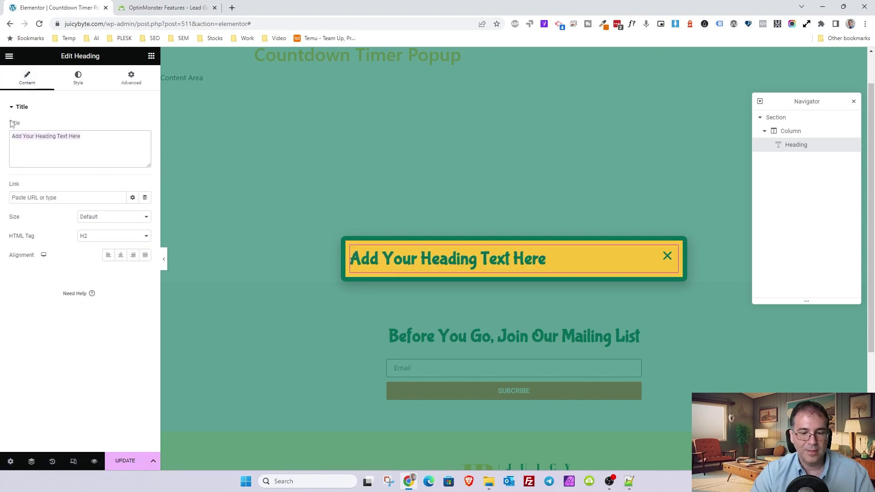
text(Sr)
text(ring )
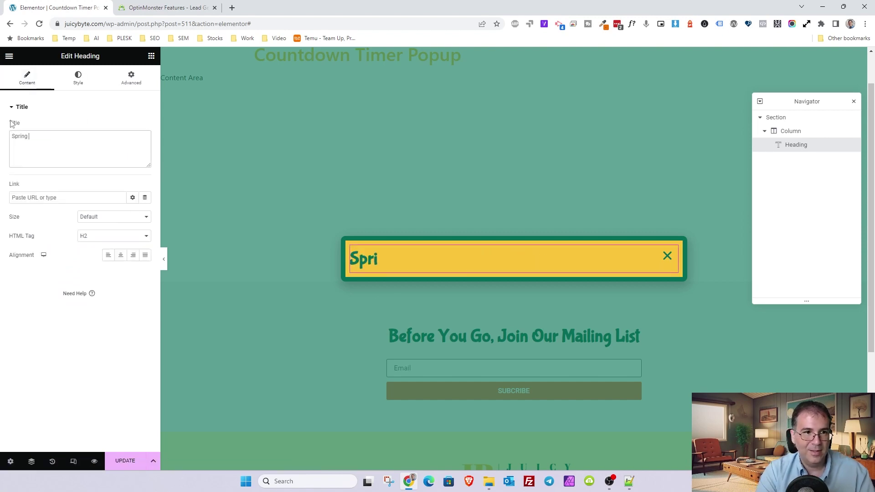
text(Sale!!)
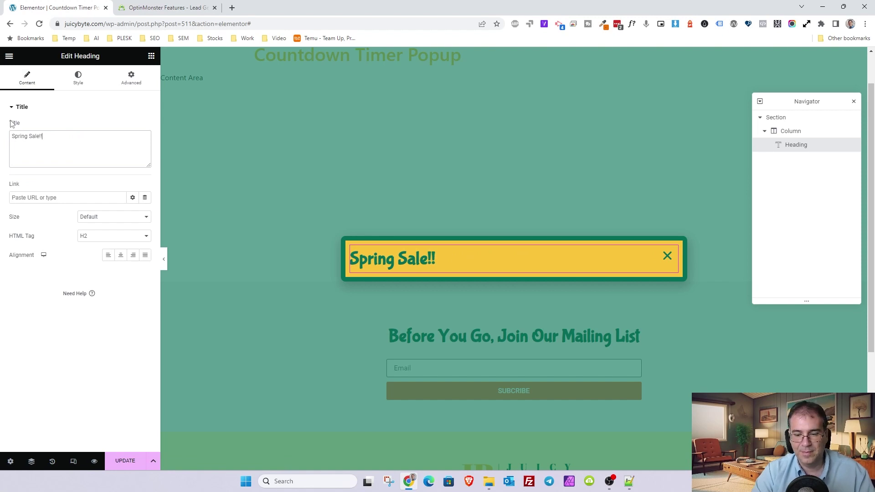
key(BackSpace)
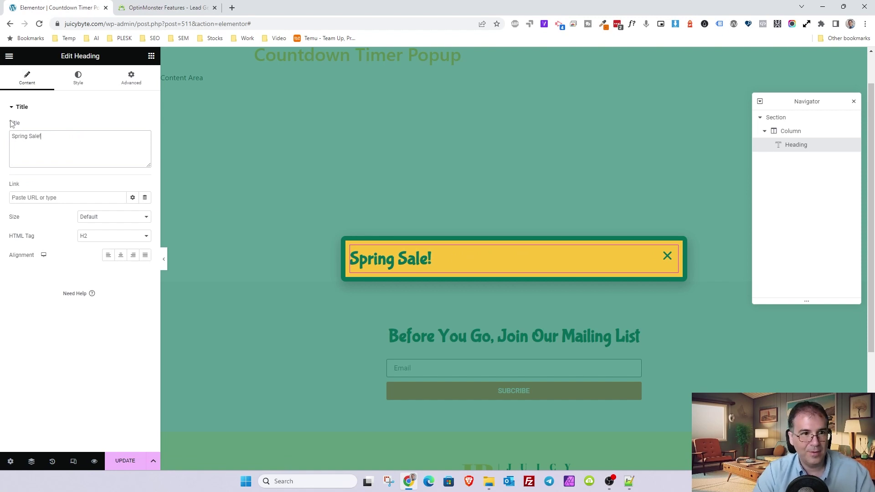
click(120, 255)
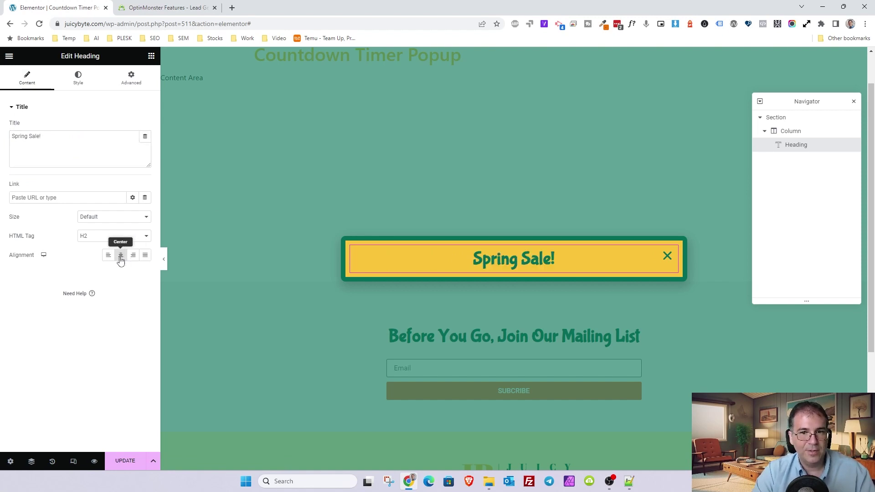
Change the heading text to 'Save 35% Off All Orders!'
click(151, 56)
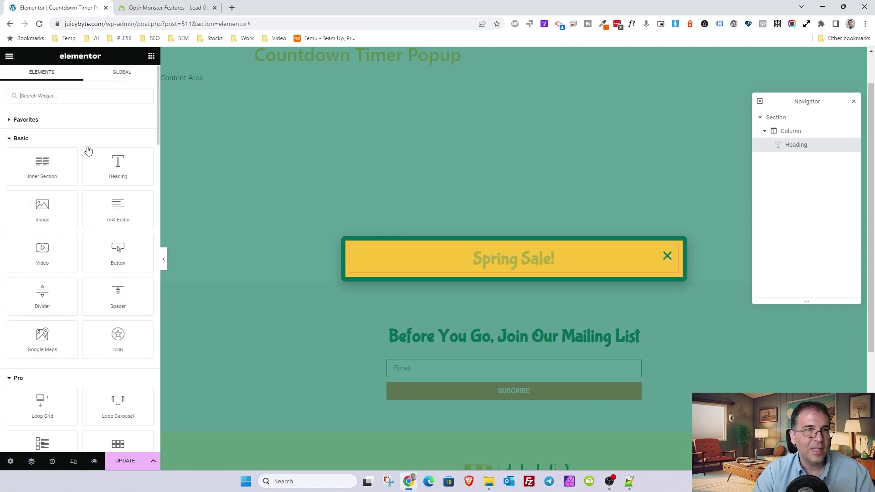
click(549, 260)
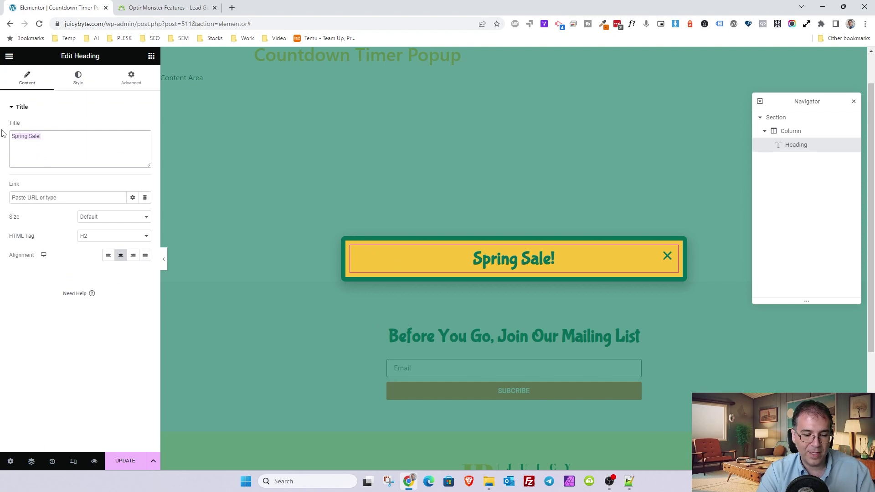
text(Save 35)
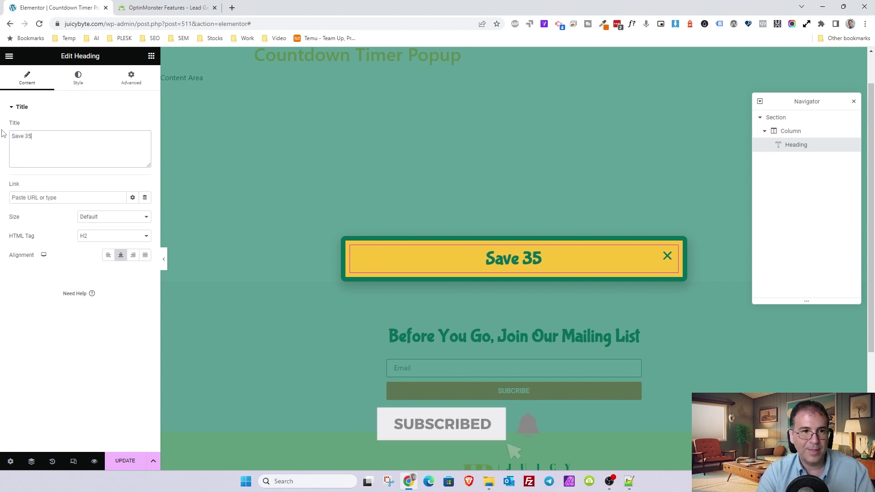
text(% Off All Orders!)
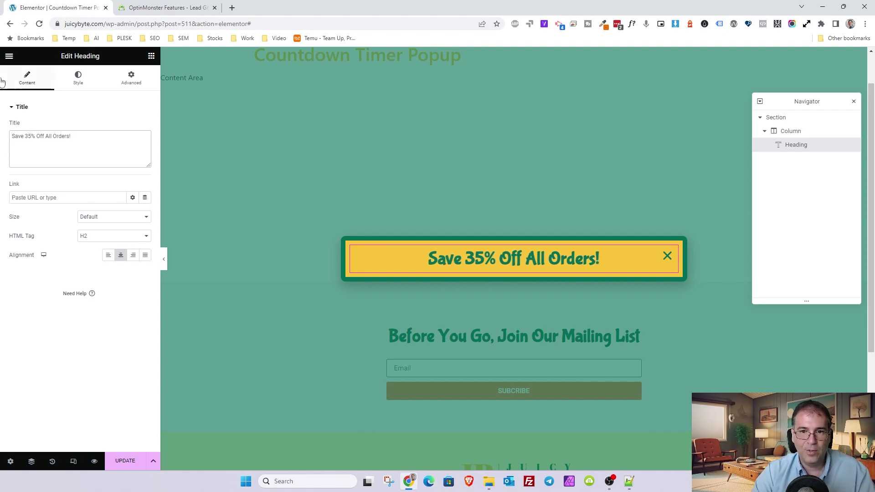
click(150, 56)
drag(117, 166, 499, 272)
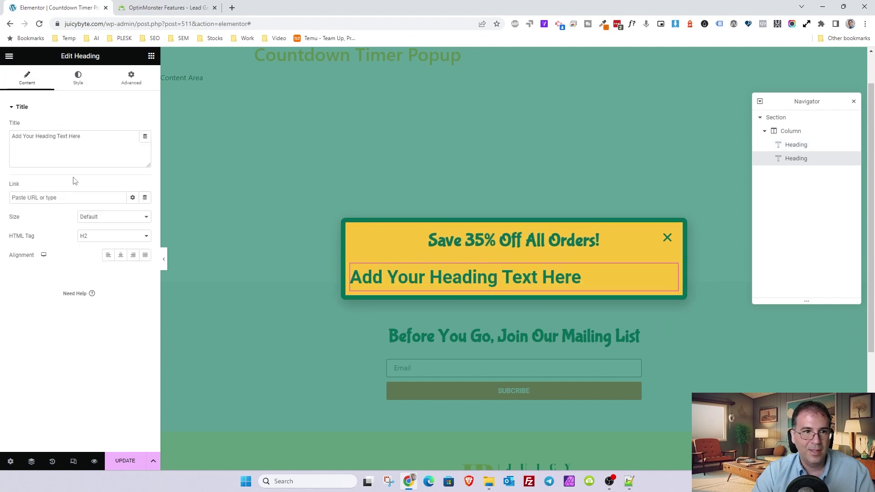
click(121, 255)
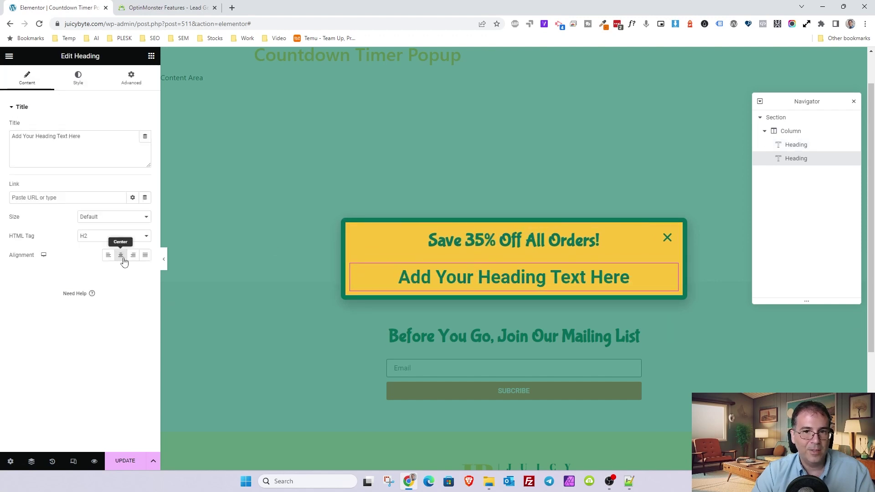
click(79, 83)
click(133, 145)
scroll(78, 258, down, 2)
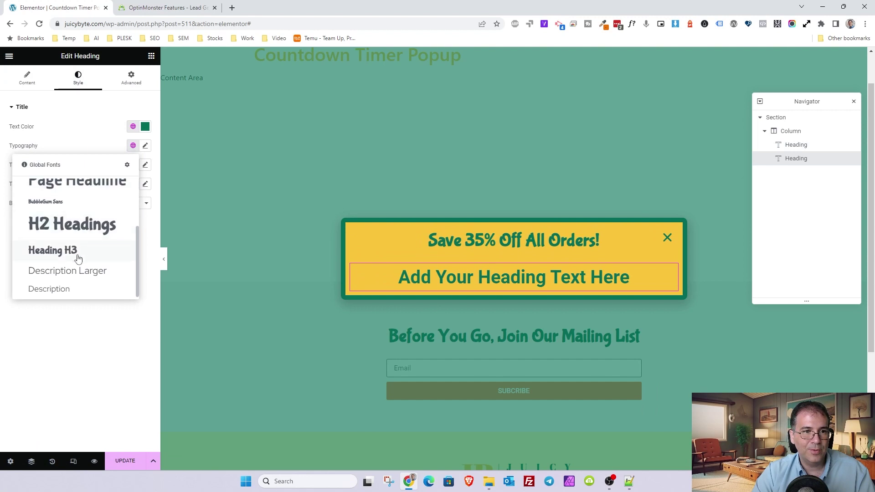
click(78, 254)
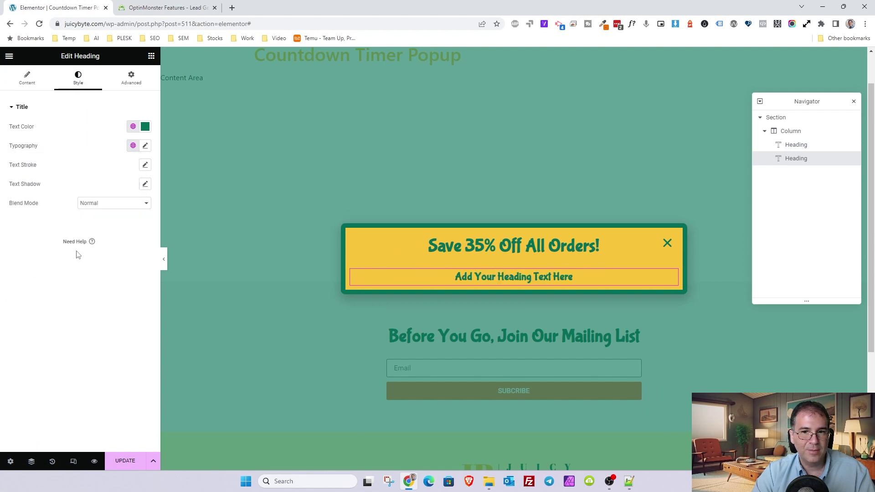
click(16, 83)
drag(82, 136, 7, 135)
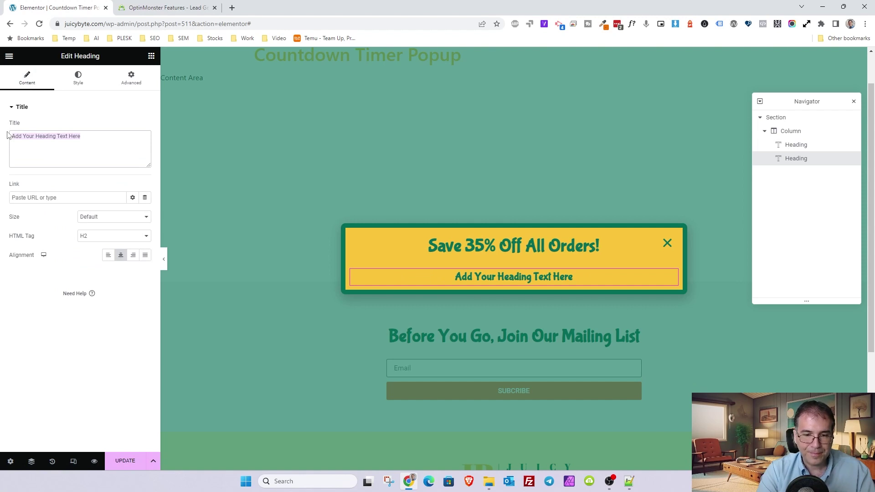
click(159, 8)
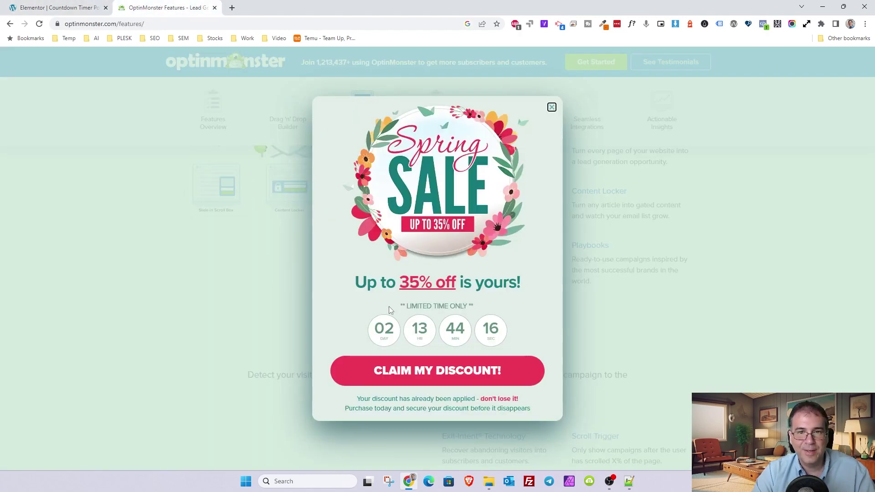
click(39, 8)
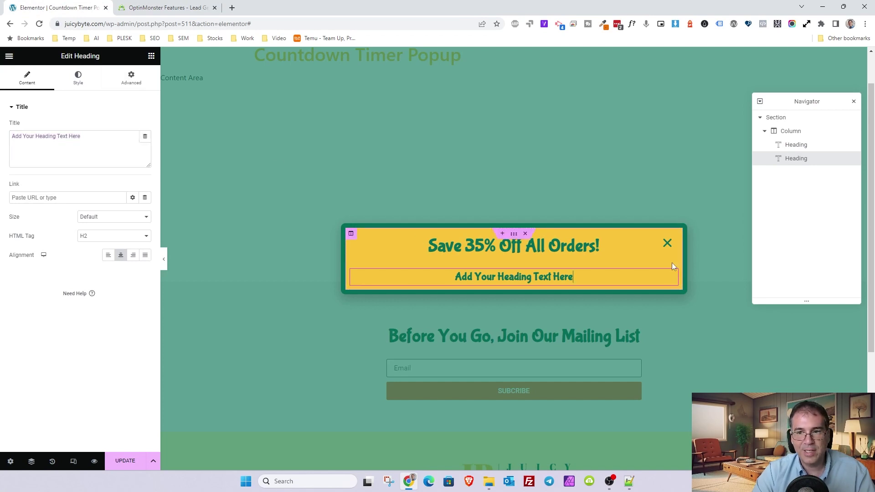
right_click(674, 277)
click(689, 457)
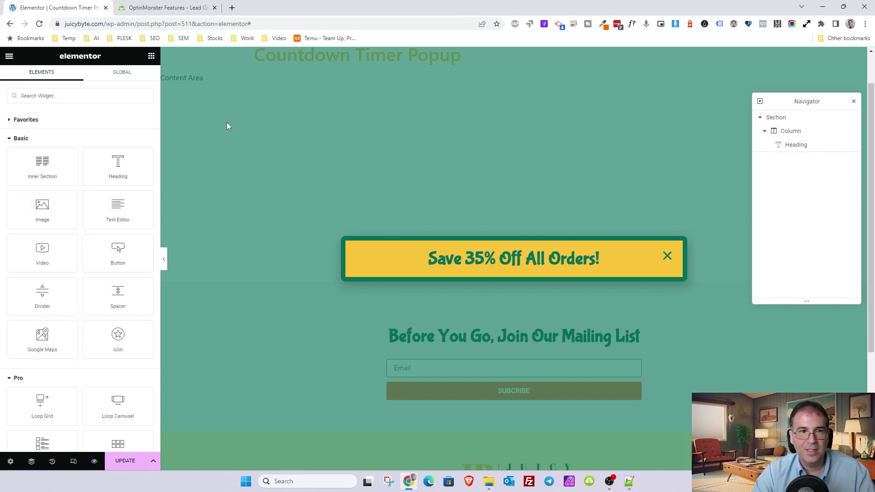
Add a Text Editor below the heading reading 'Limited Time Only! Click on the button below to claim!'
drag(113, 210, 482, 269)
triple_click(138, 178)
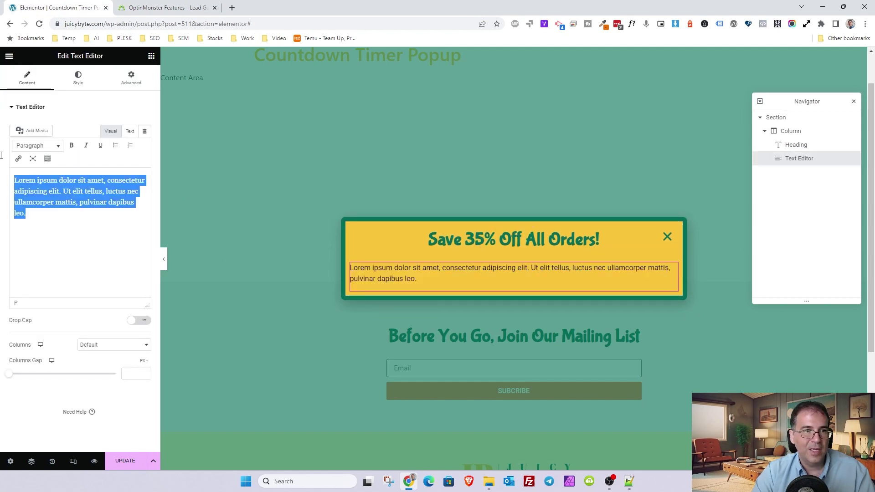
text(Limit)
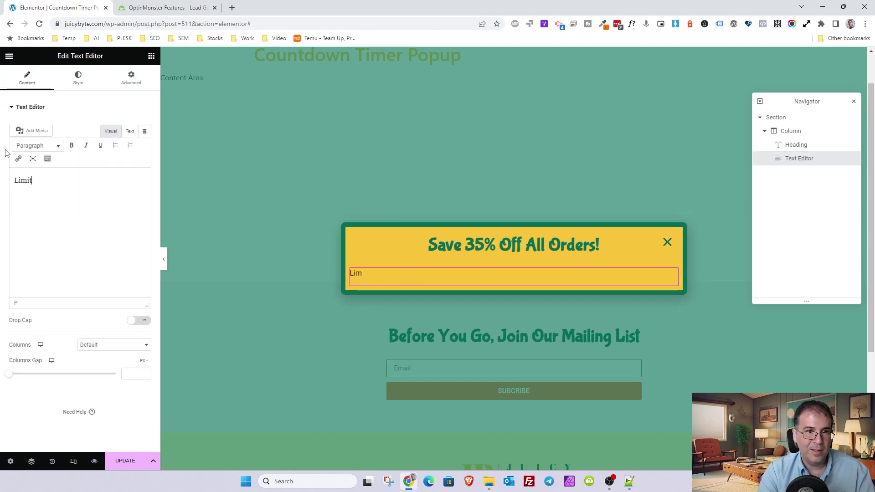
text(ed Time Only! Cl)
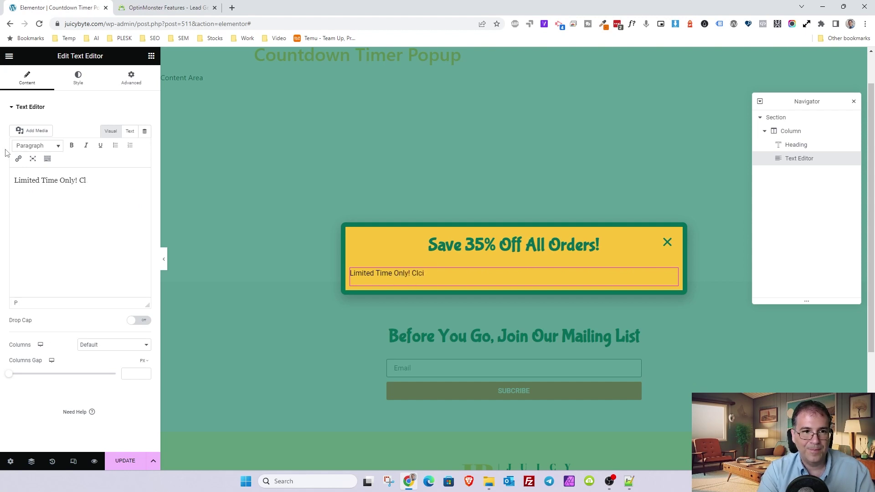
text(ick on the button below to claim!)
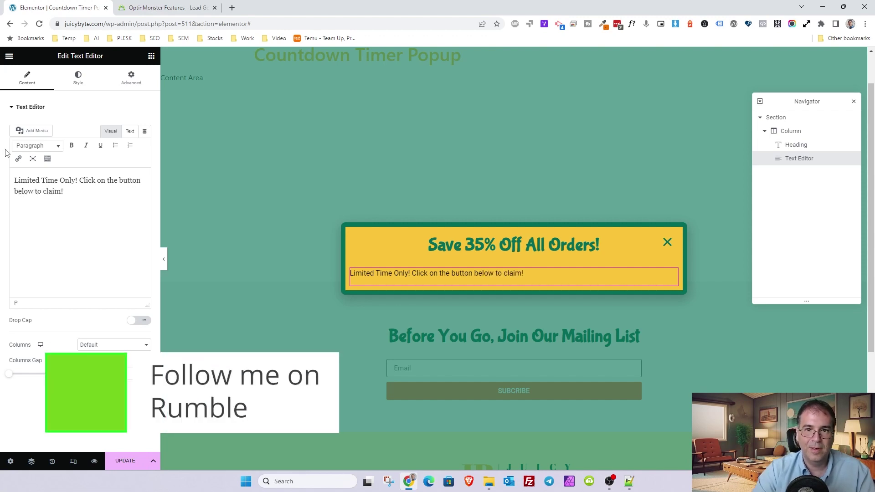
key(ctrl+a)
Centre the paragraph, make its text white, and set its top margin to -20
click(78, 78)
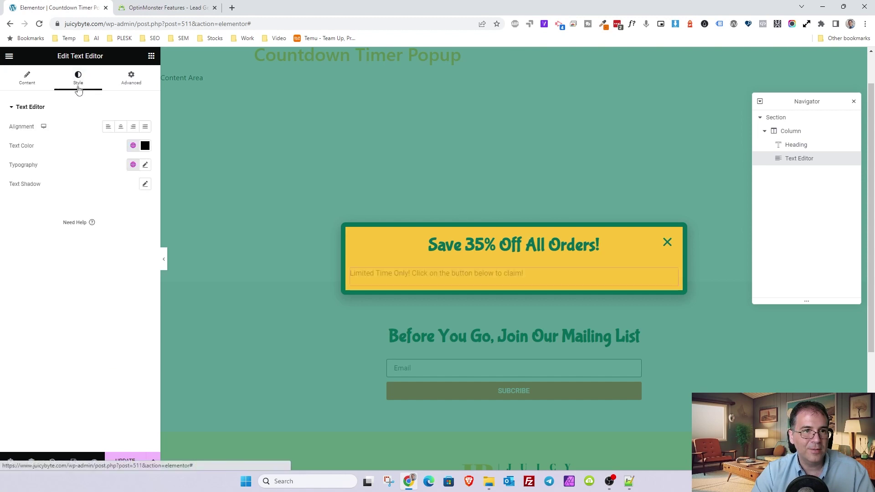
click(121, 128)
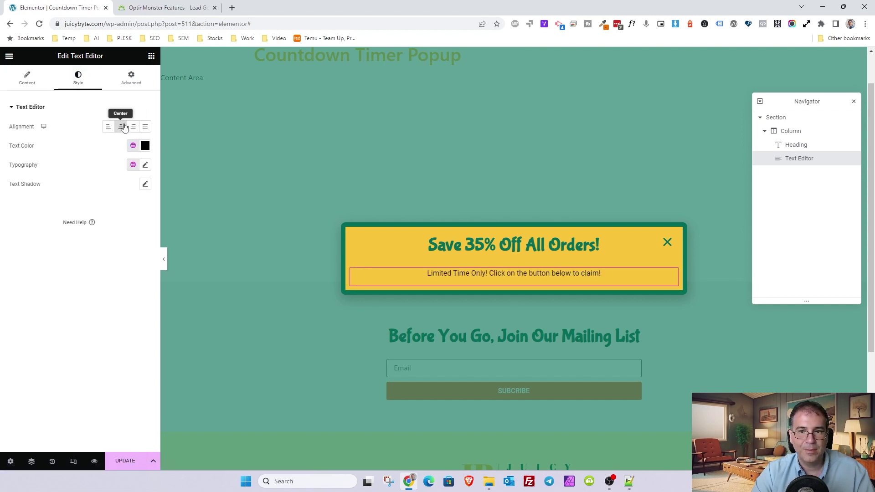
click(36, 82)
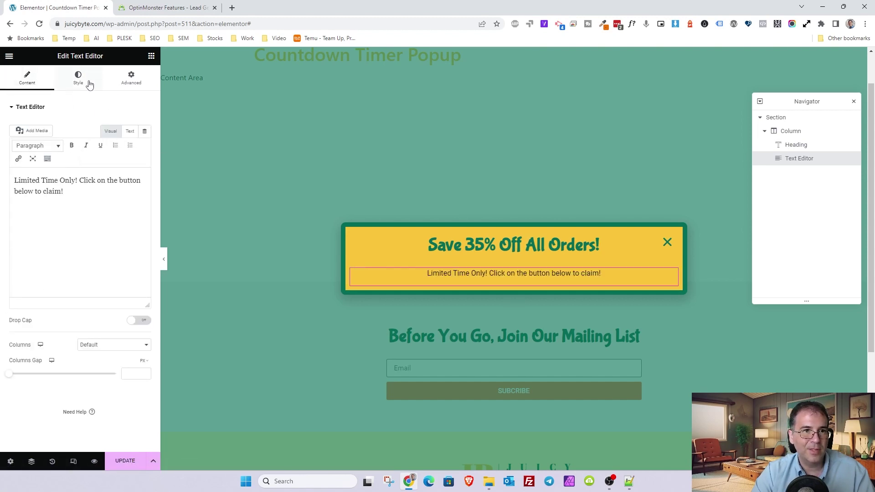
click(89, 83)
click(133, 164)
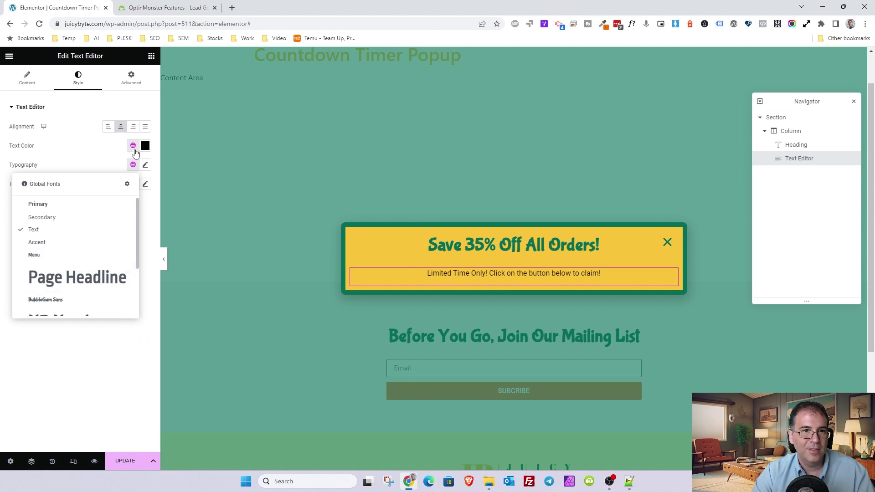
click(133, 146)
click(50, 252)
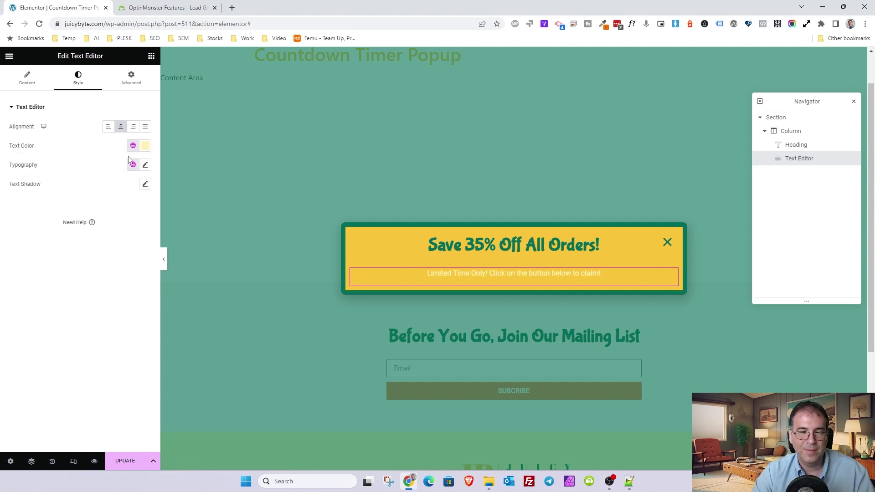
click(133, 146)
click(51, 272)
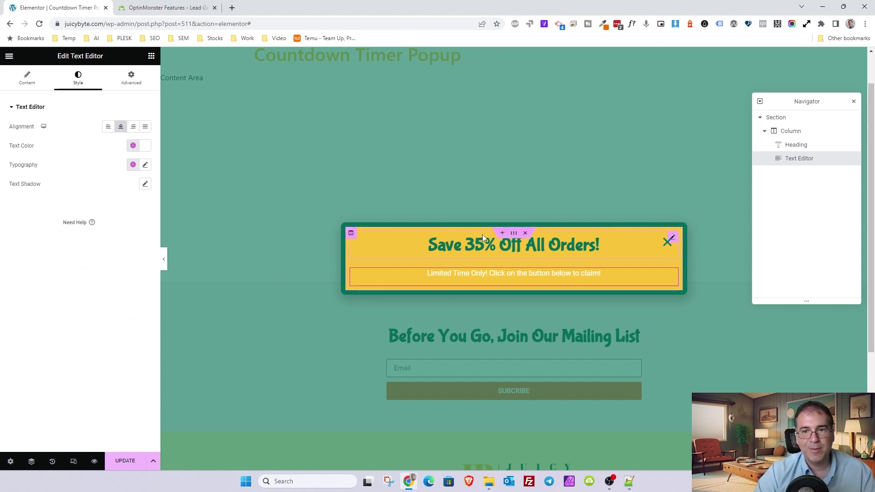
click(132, 79)
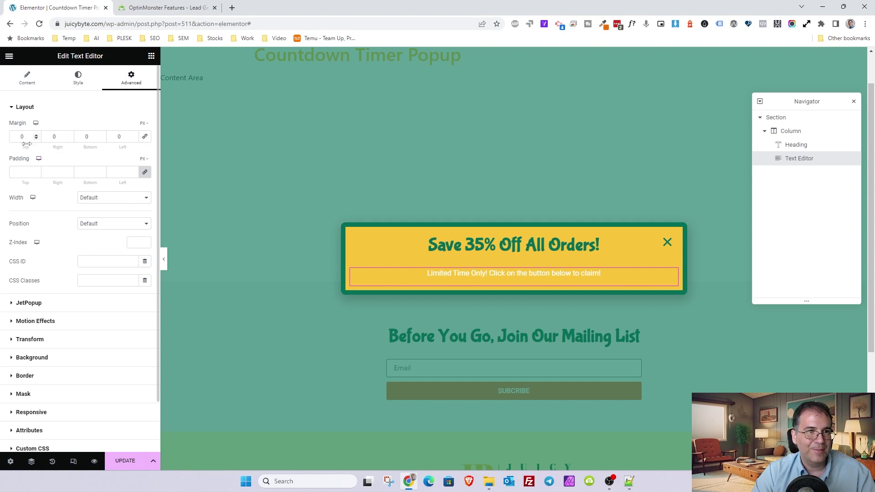
text(-20)
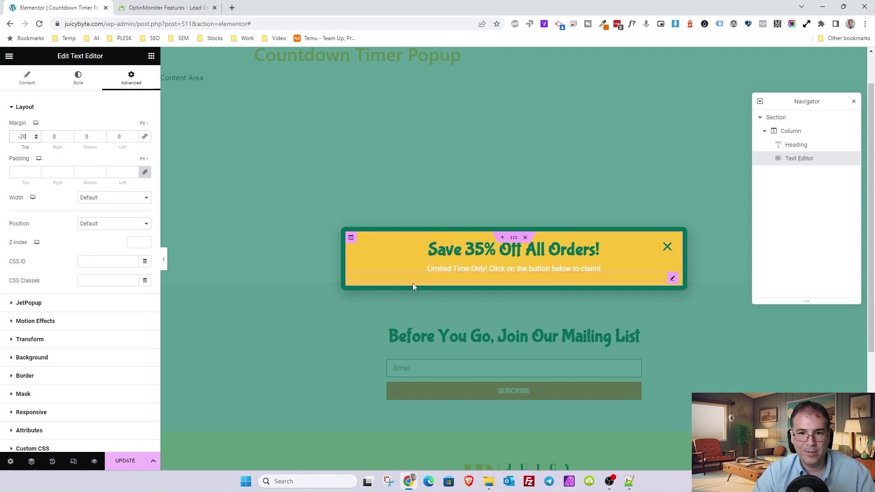
click(123, 469)
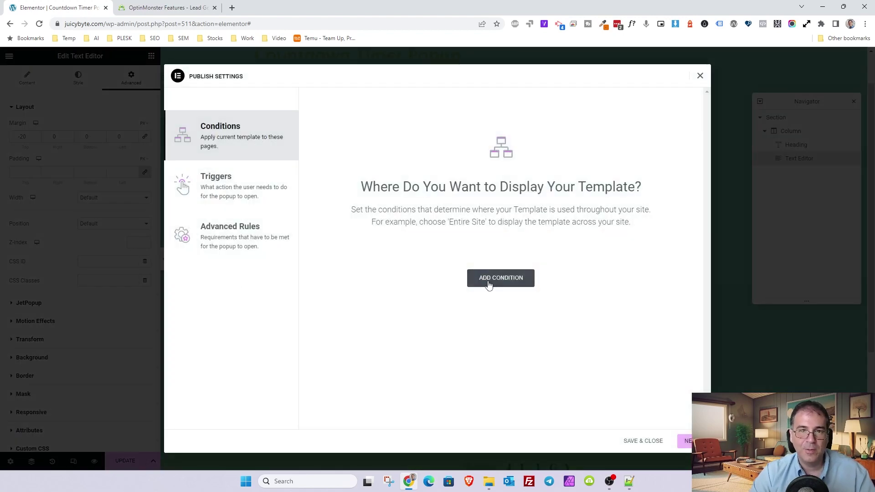
click(488, 279)
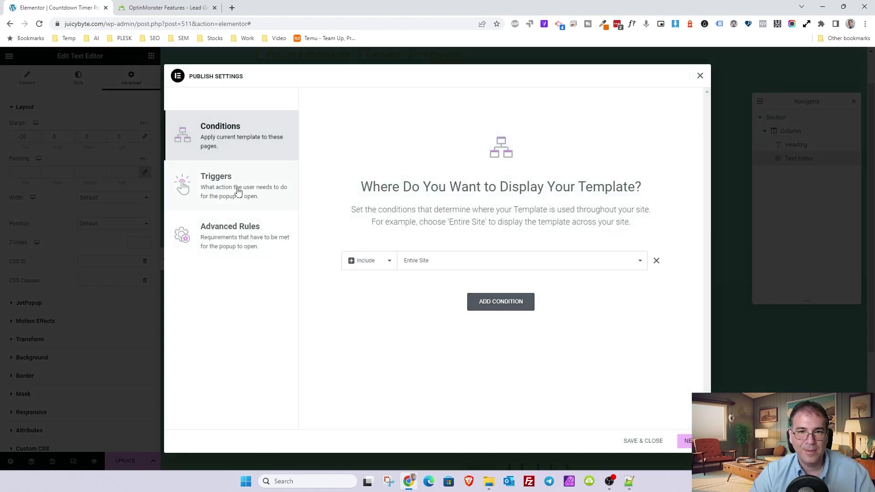
click(211, 186)
click(656, 127)
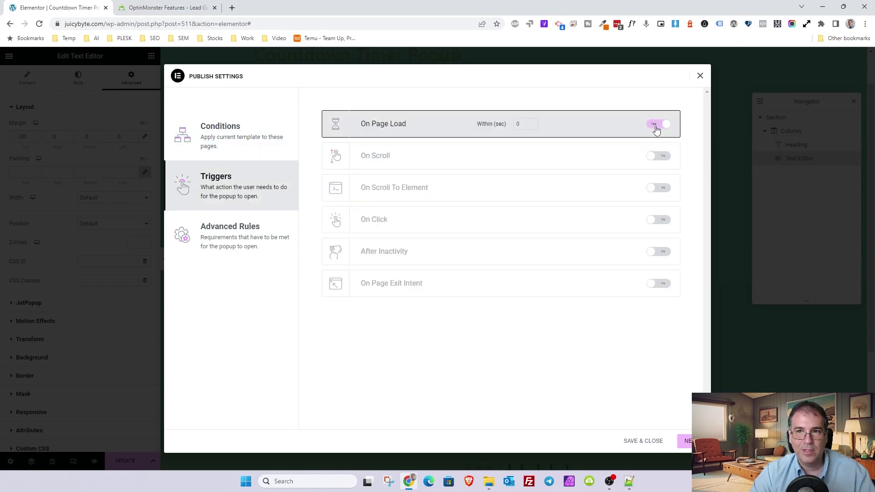
click(685, 441)
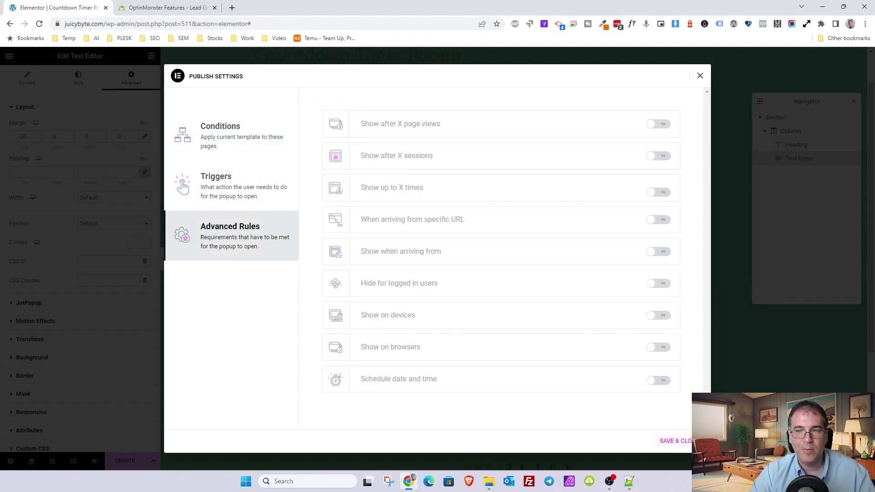
click(681, 443)
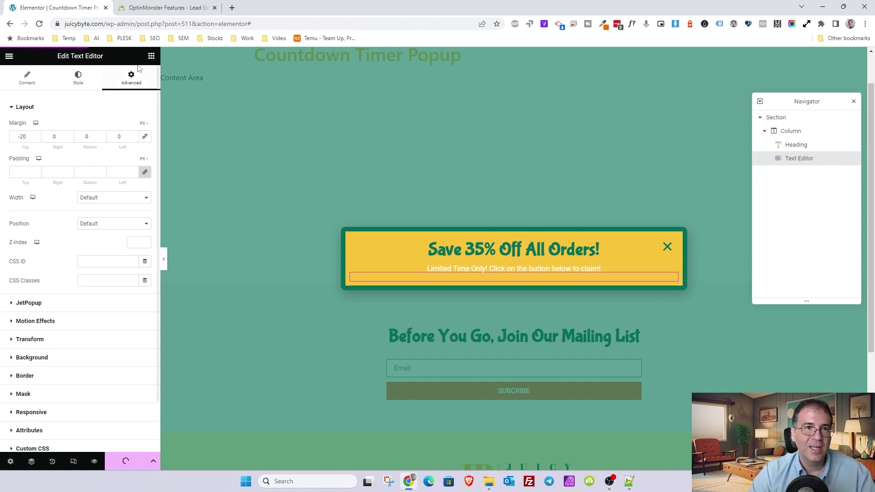
click(167, 9)
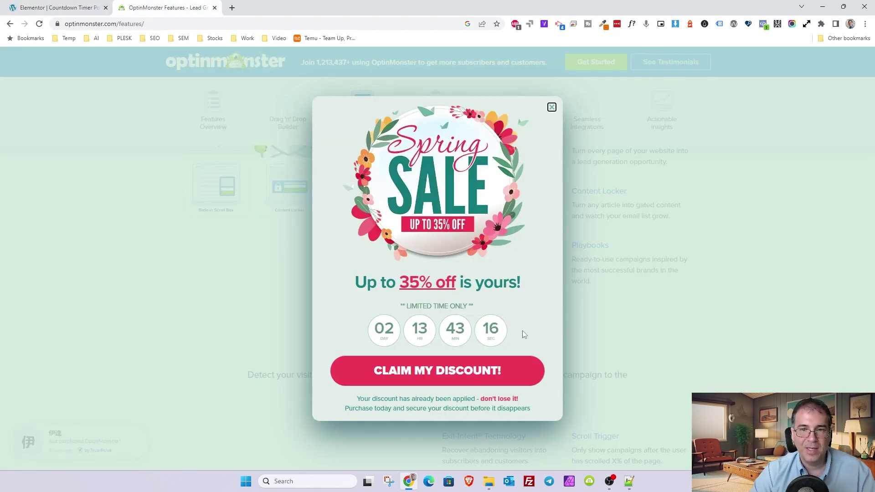
drag(524, 334, 351, 325)
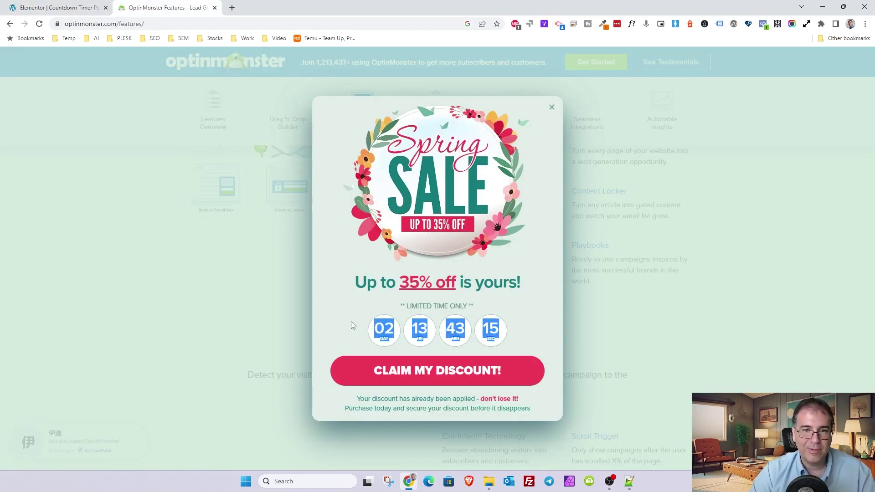
click(79, 8)
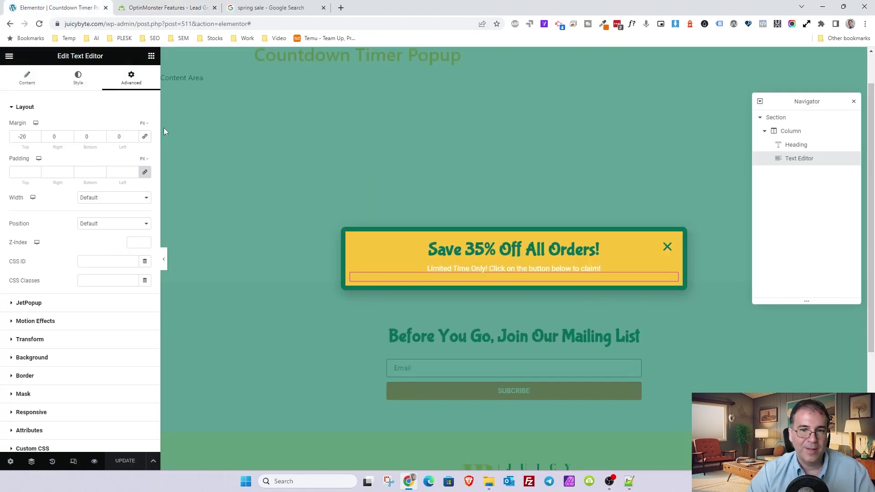
Add a Countdown widget to the popup below its text
click(151, 59)
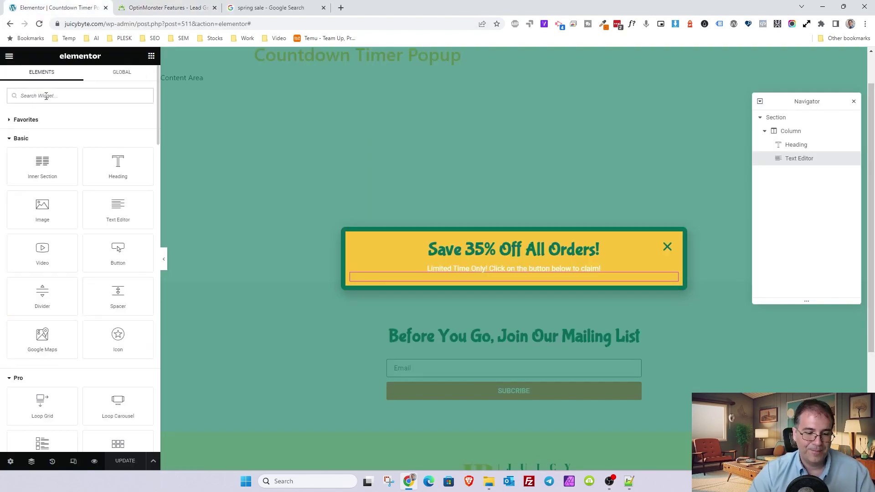
text(count)
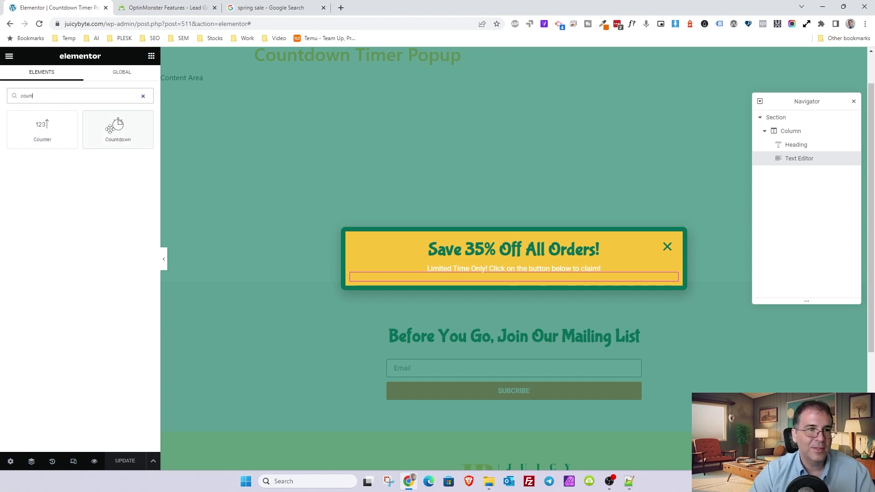
drag(110, 129, 500, 281)
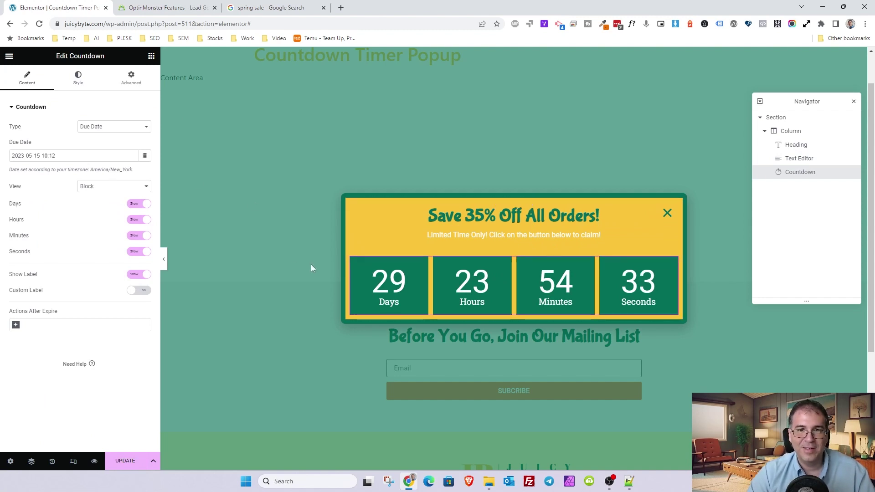
Keep the countdown in block layout, hide days, and keep the unit labels visible
click(113, 186)
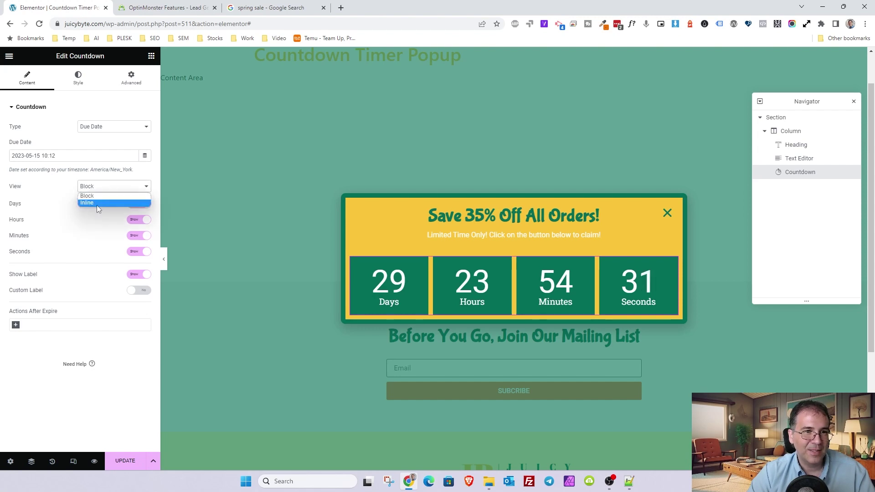
click(96, 204)
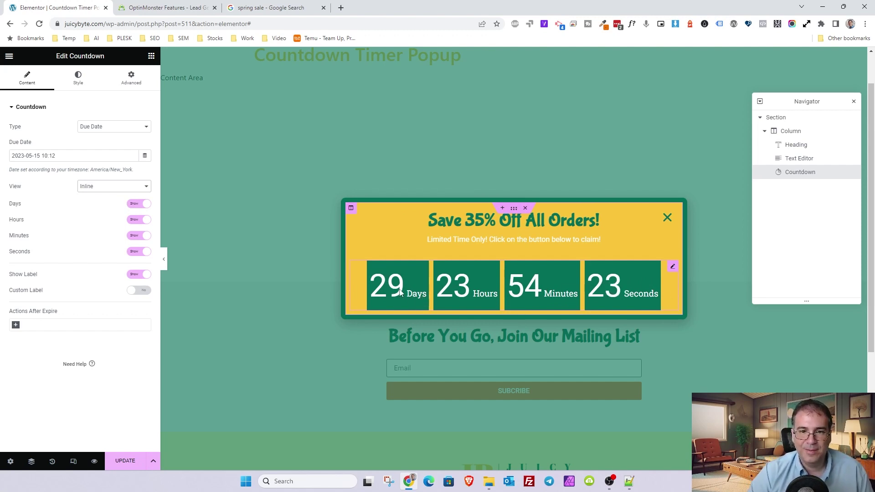
click(114, 186)
click(109, 197)
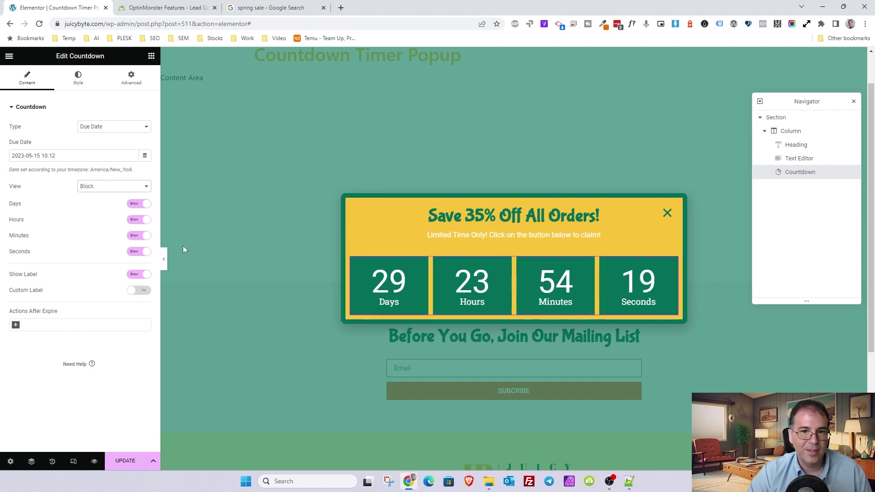
click(137, 205)
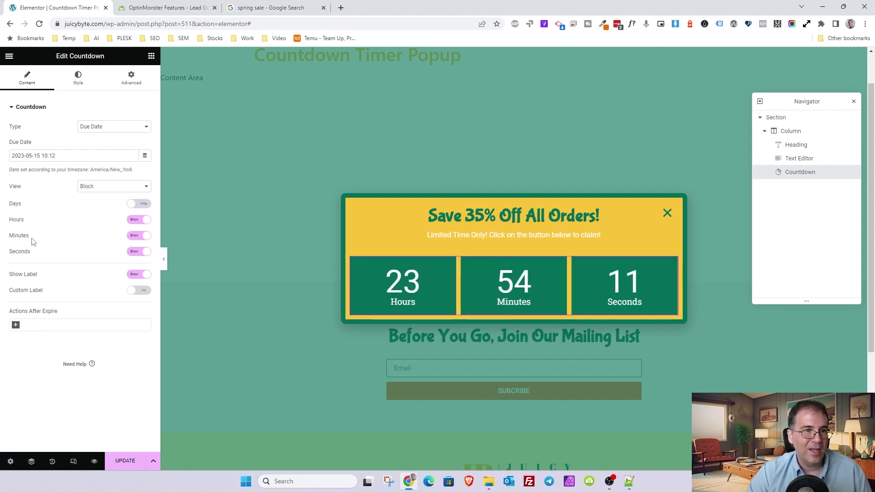
click(133, 275)
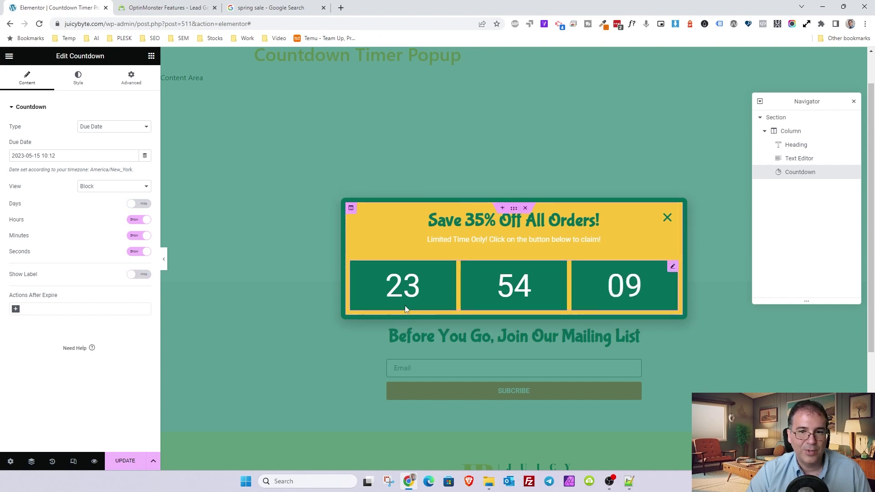
click(130, 274)
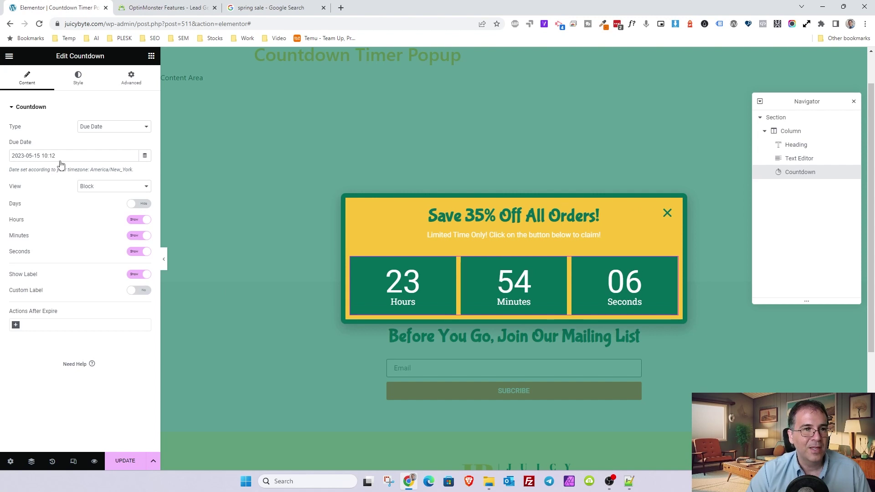
Turn the countdown's Days display back on
click(107, 130)
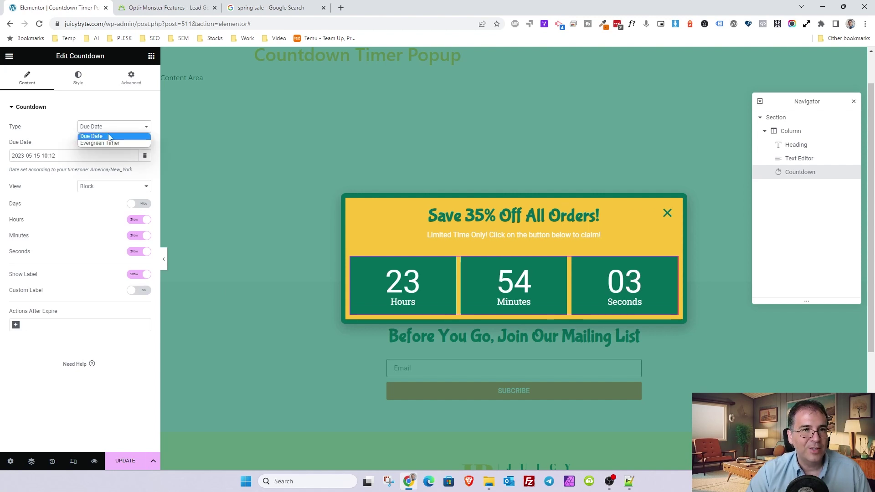
click(73, 160)
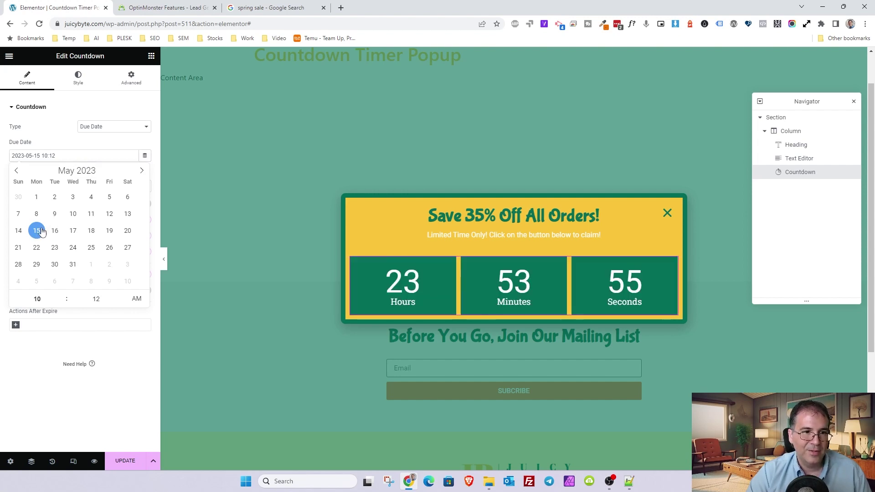
click(37, 299)
click(56, 138)
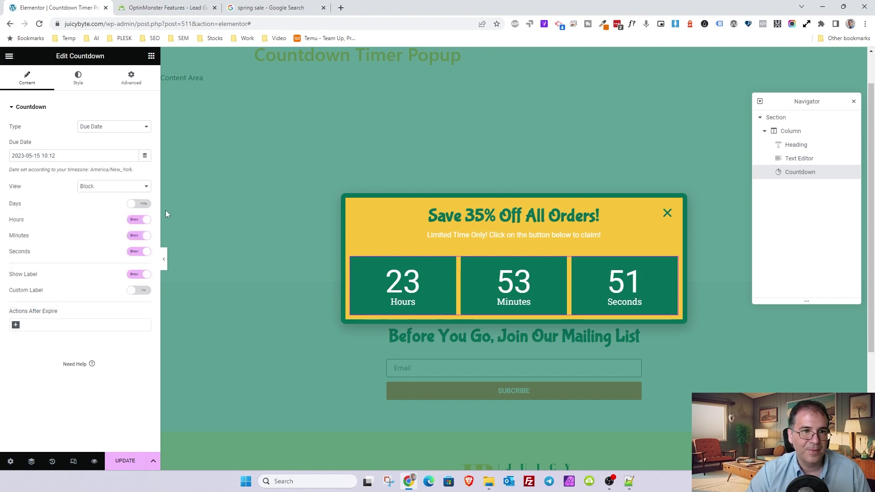
click(146, 205)
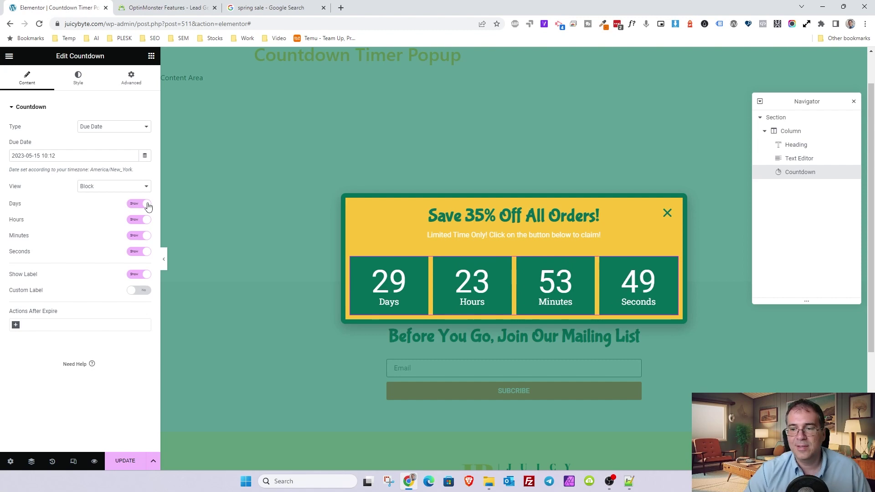
Set the countdown due date to April 22, 2023 at 11:59 PM and save
click(75, 156)
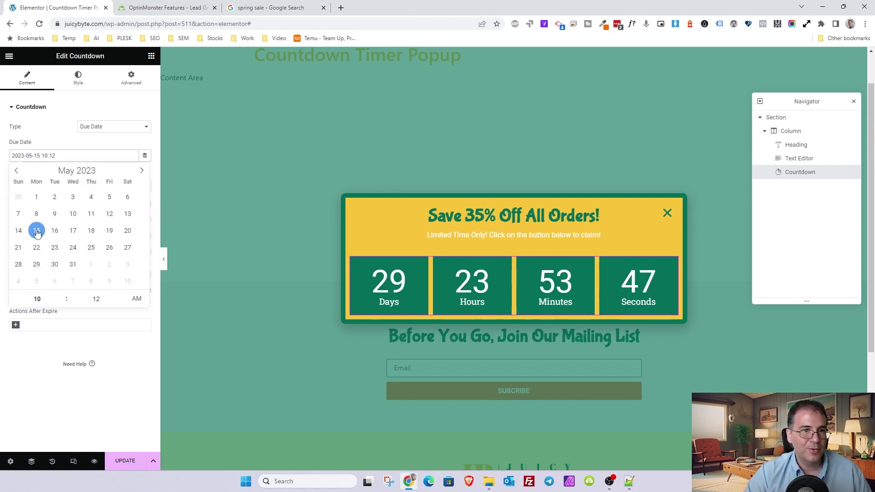
click(36, 247)
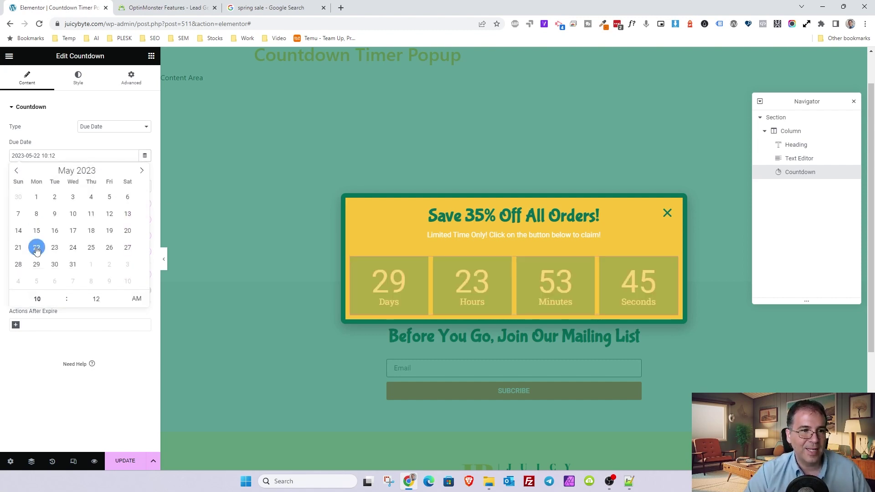
text(11)
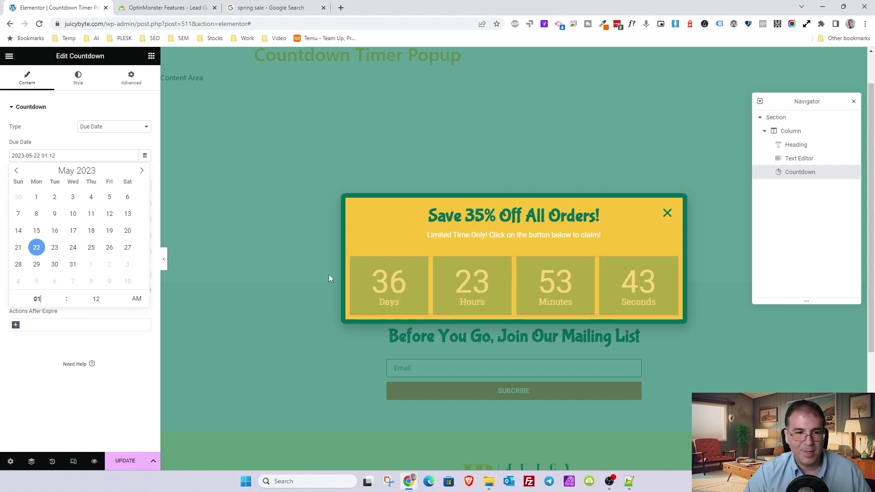
click(98, 299)
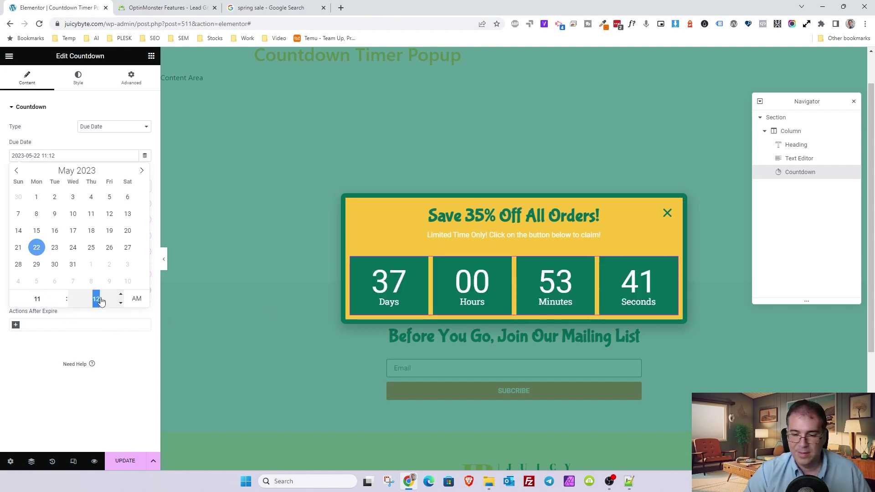
text(59)
click(136, 299)
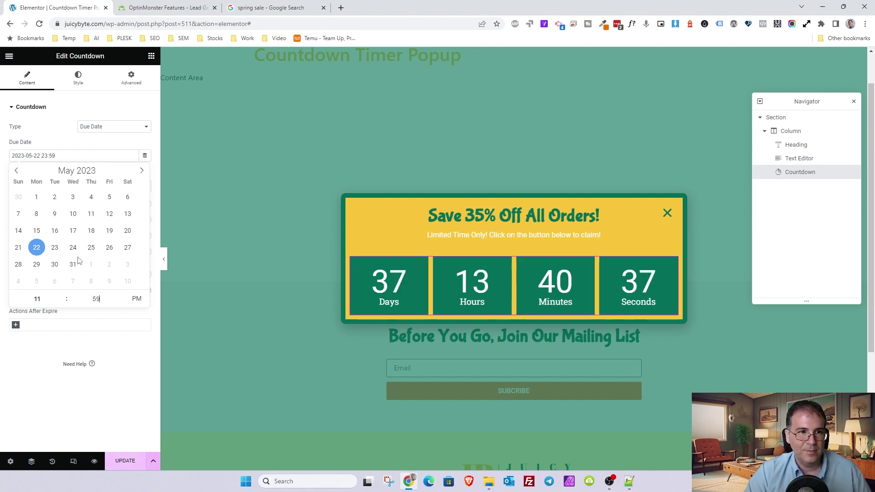
click(17, 170)
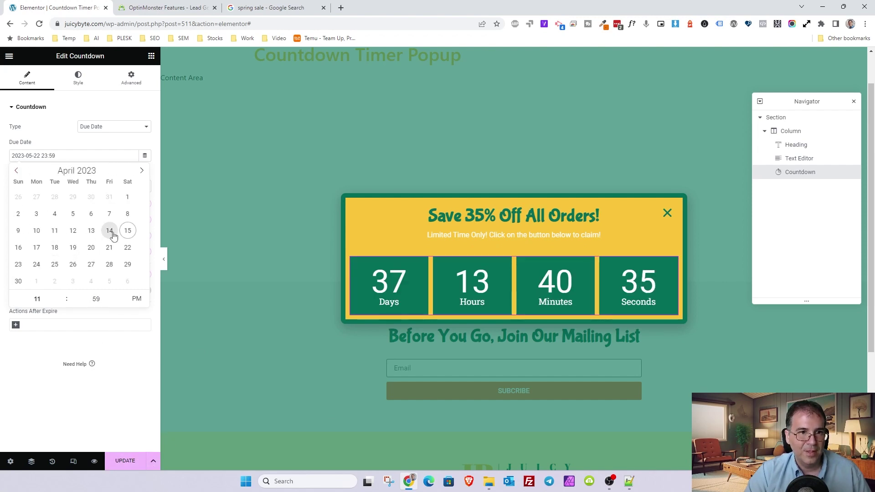
click(128, 247)
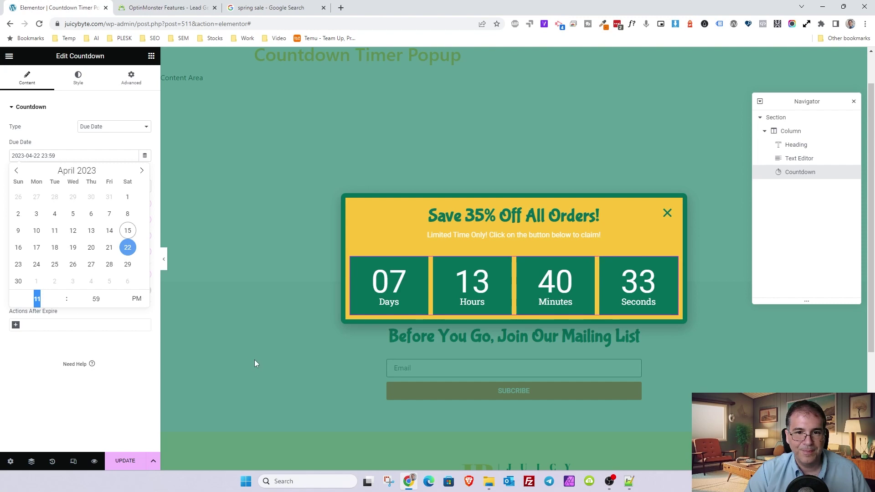
click(122, 462)
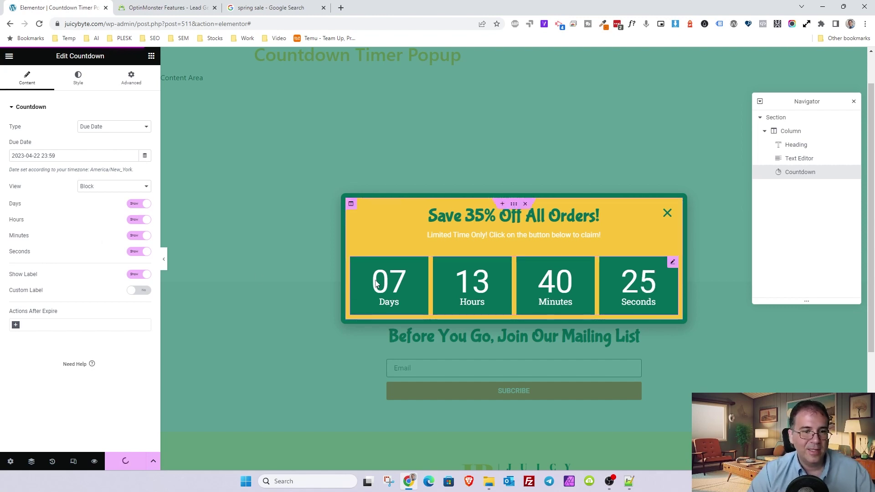
Set the countdown boxes to 80% width with the Primary green colour
click(78, 79)
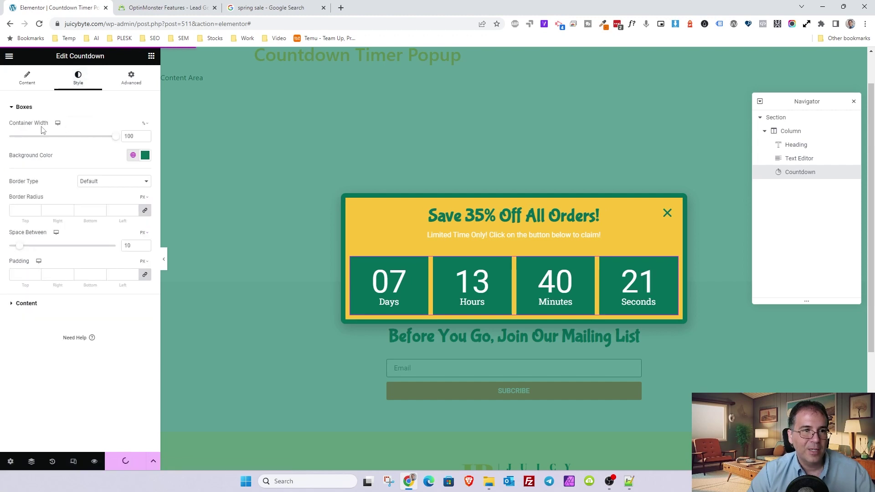
drag(115, 137, 93, 138)
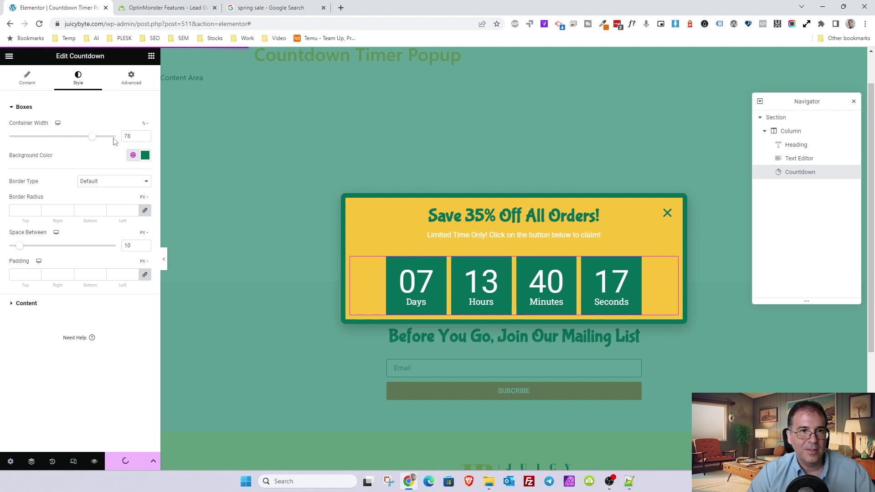
text(80)
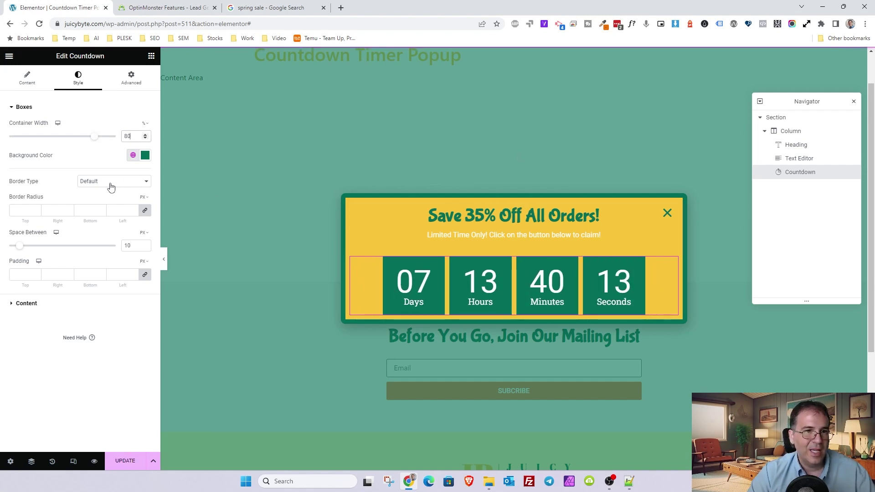
click(133, 155)
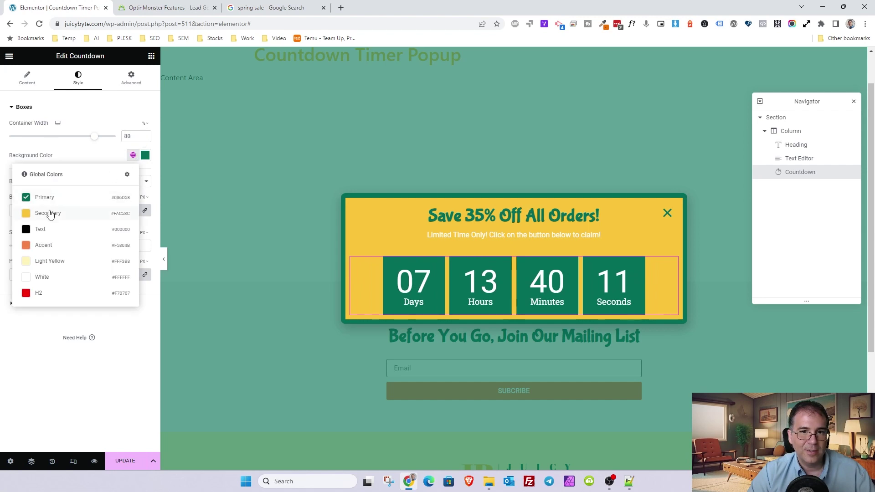
click(45, 214)
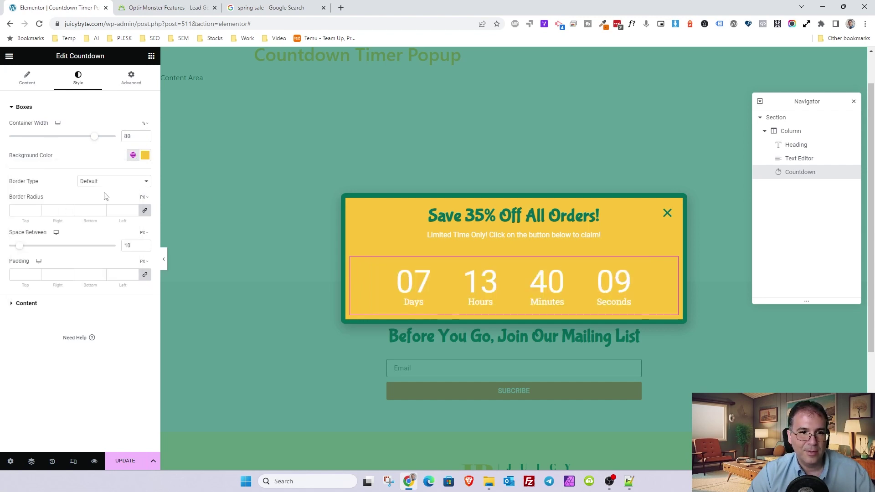
click(131, 155)
click(48, 267)
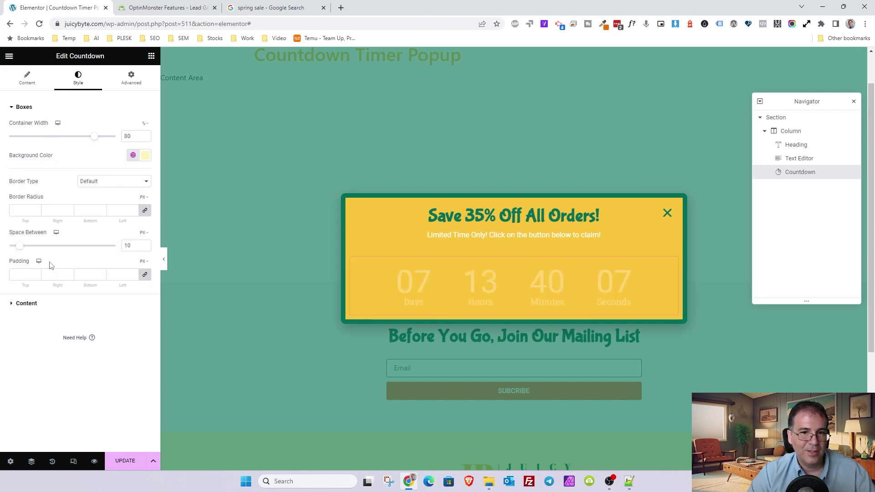
click(131, 155)
click(54, 198)
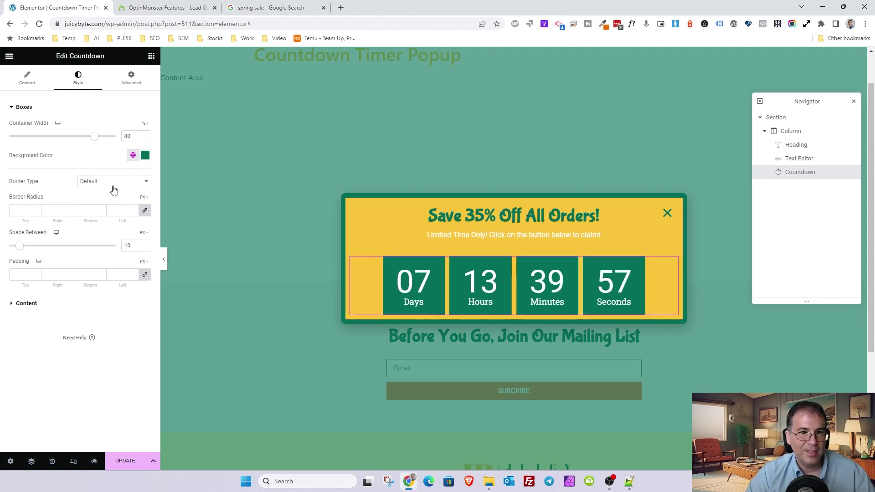
Set box spacing to 20, digits white and labels Light Yellow, then save
drag(20, 246, 35, 251)
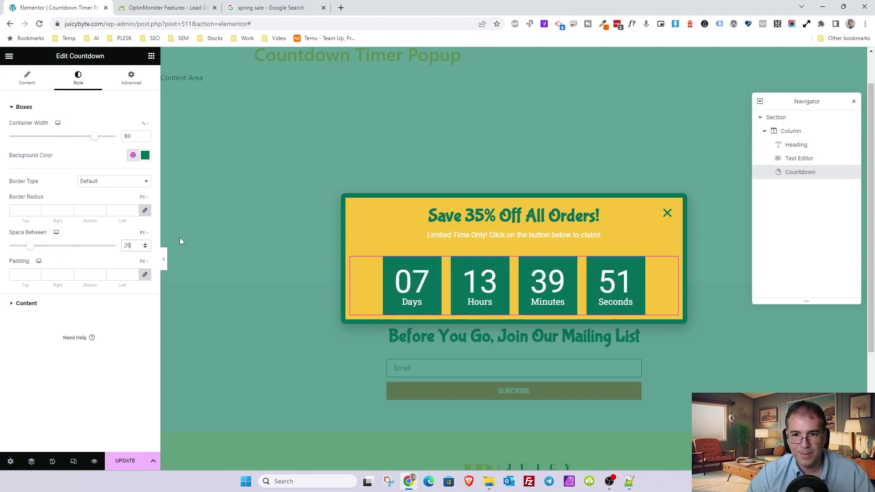
click(145, 247)
click(145, 247)
click(145, 247)
click(26, 309)
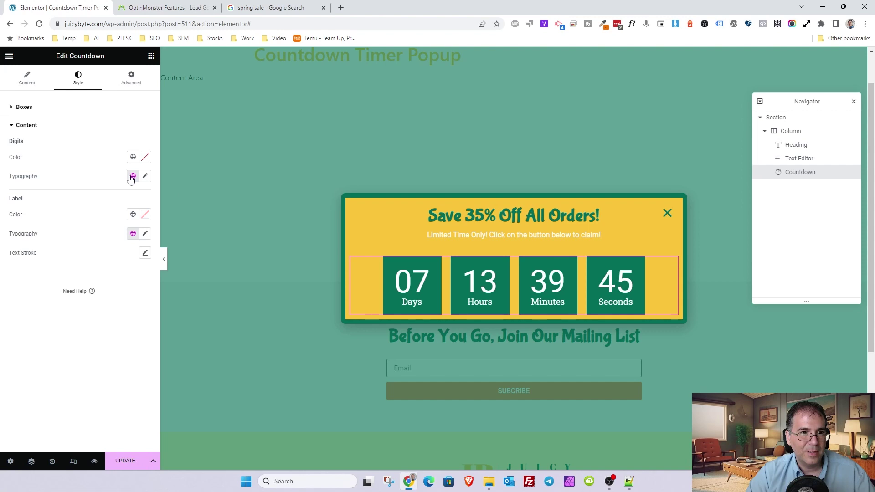
click(133, 157)
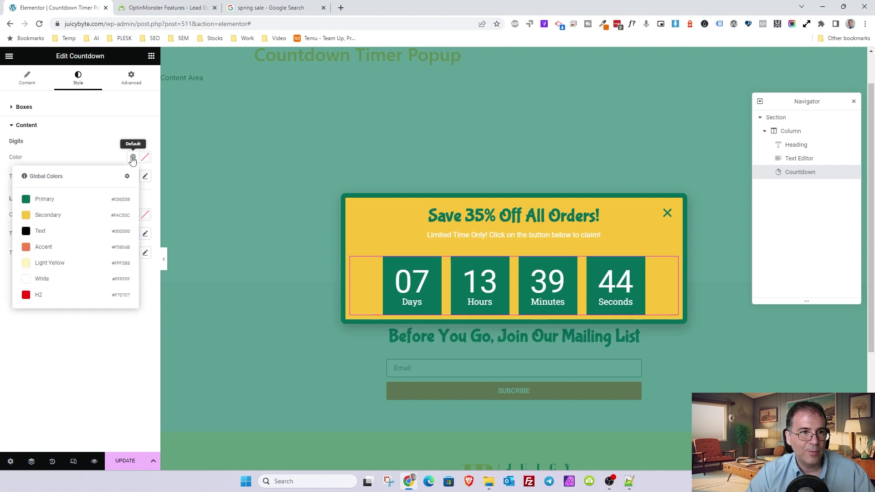
click(50, 263)
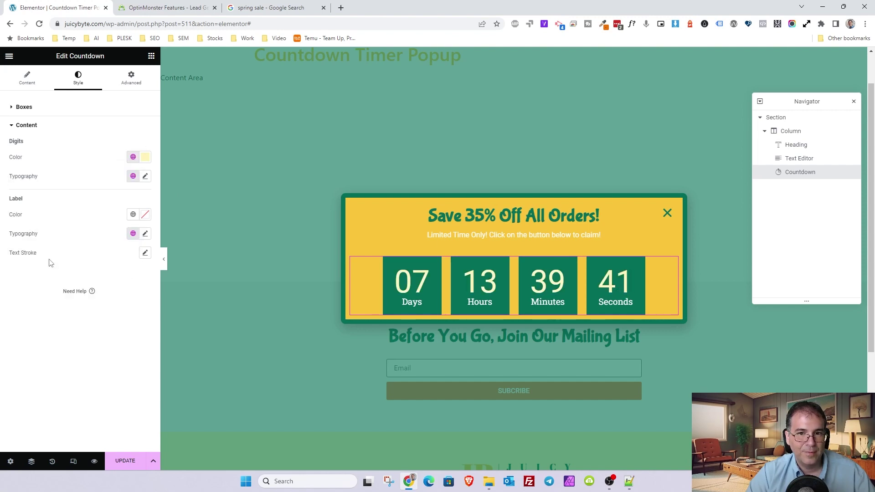
click(132, 157)
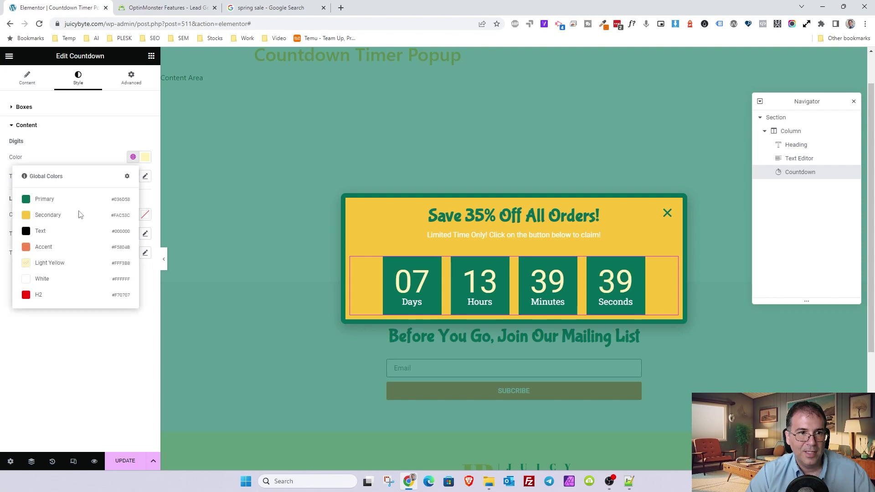
click(37, 279)
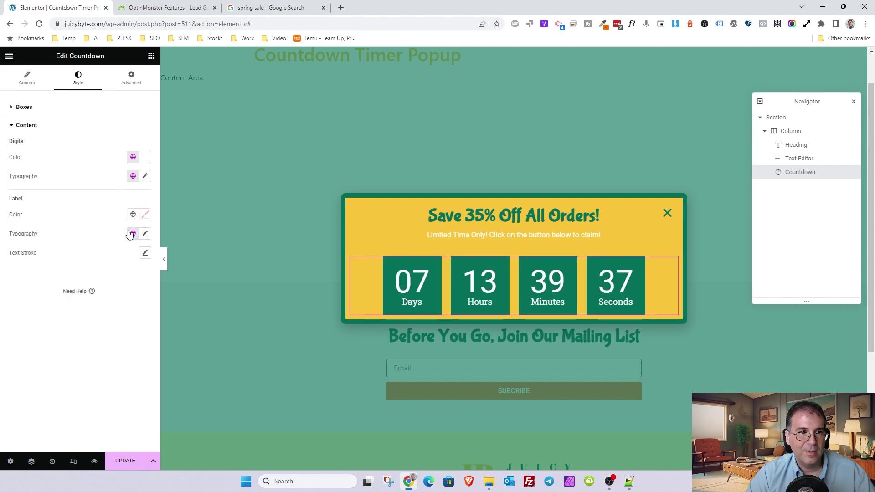
click(133, 214)
click(51, 321)
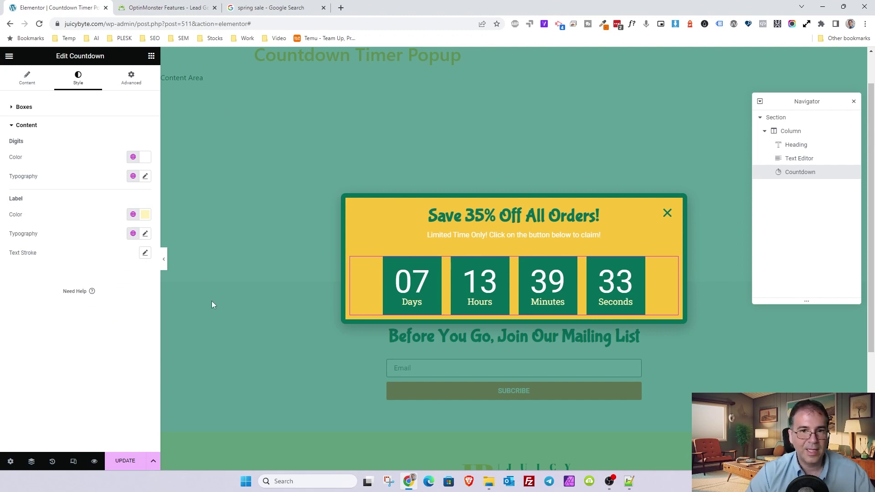
click(127, 461)
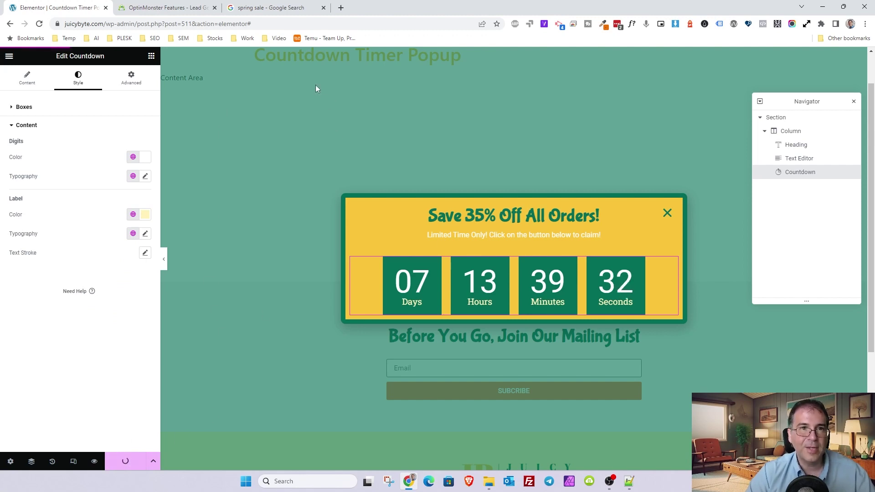
Open the popup's page preview in a new tab and reload it
click(8, 57)
right_click(45, 213)
click(59, 222)
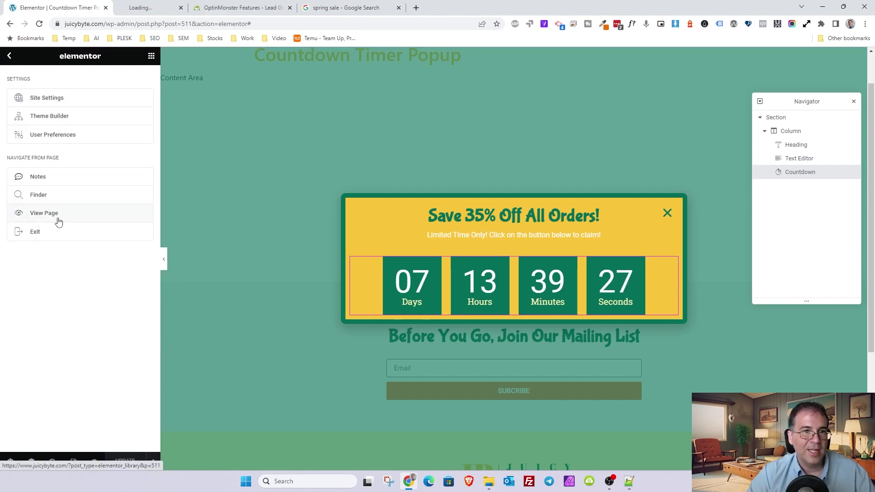
click(150, 8)
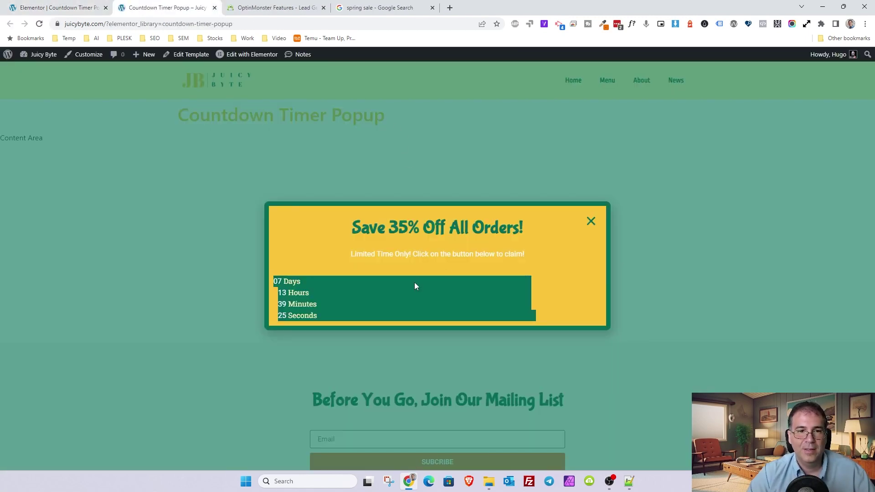
click(39, 25)
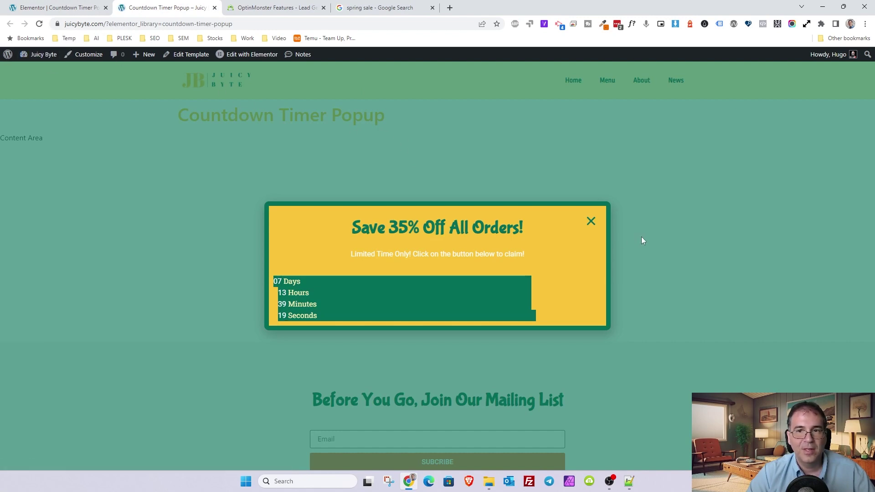
Purge all site cache from the WordPress dashboard with Breeze
mouse_move(45, 57)
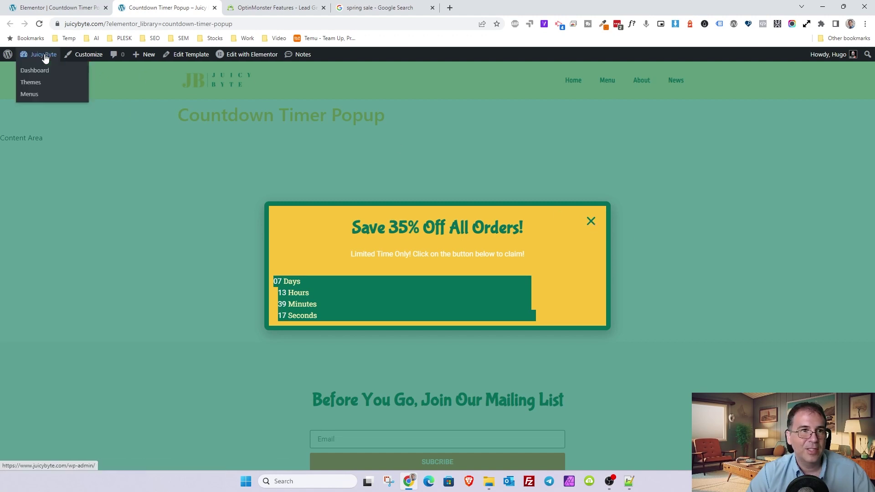
click(33, 72)
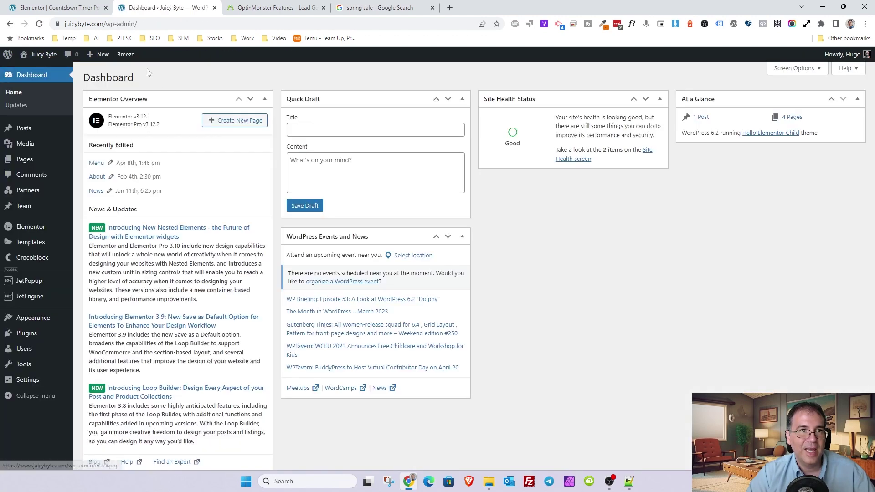
click(136, 69)
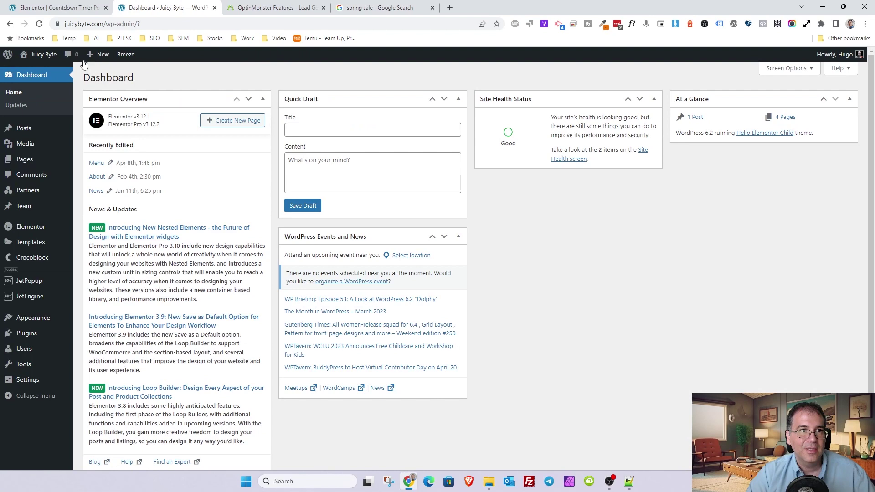
Check the countdown popup on the live site in a new tab, then return to the editor
right_click(38, 69)
click(51, 79)
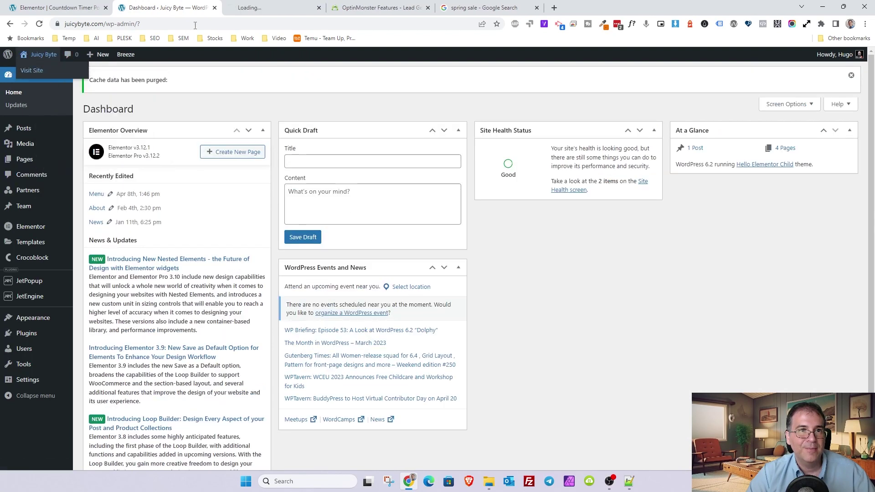
click(264, 12)
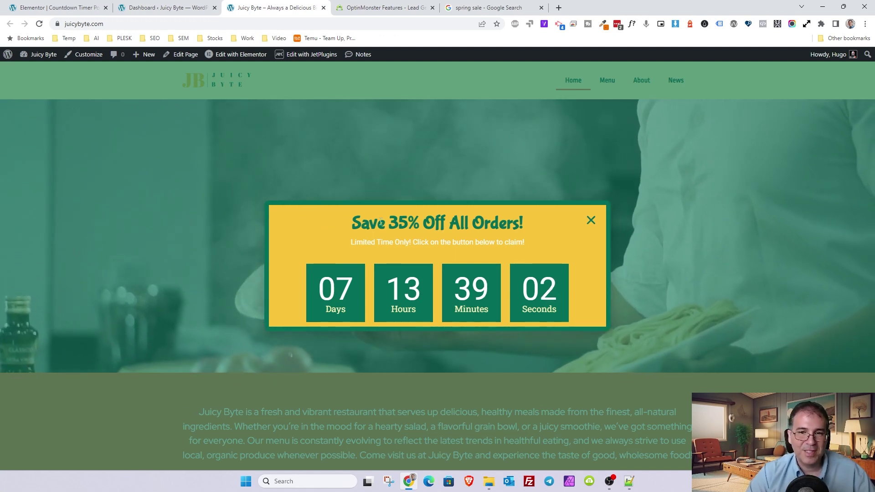
drag(336, 223, 529, 243)
click(529, 243)
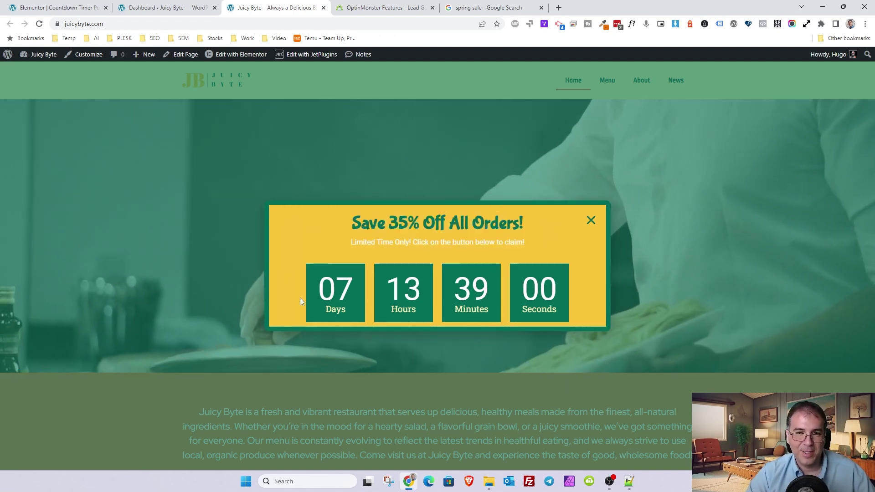
click(158, 8)
click(55, 8)
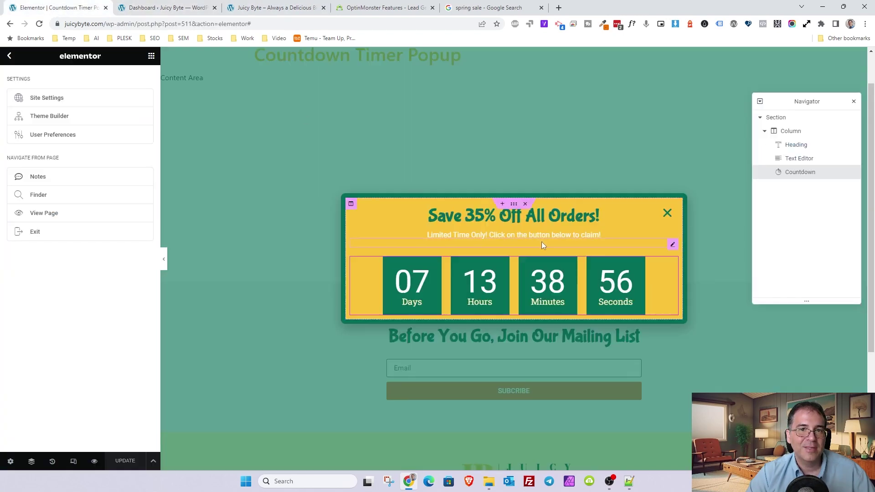
Give the popup section linked padding of 20 and save
click(515, 209)
click(138, 85)
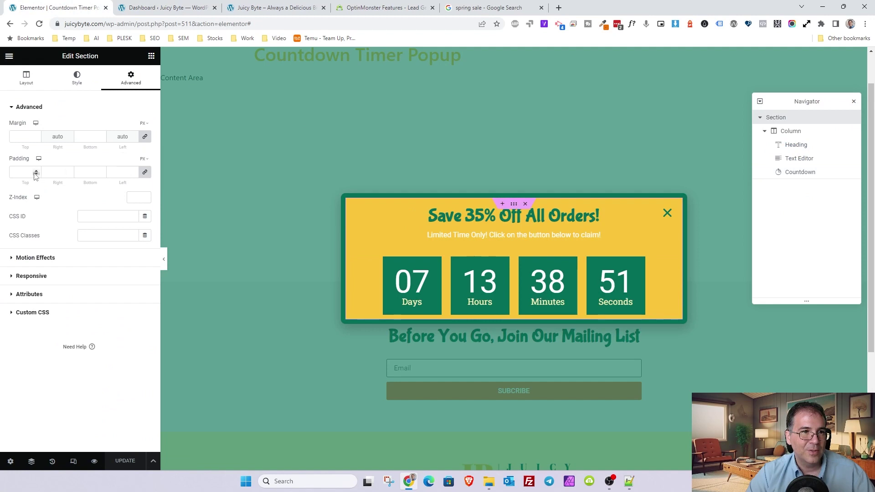
text(20)
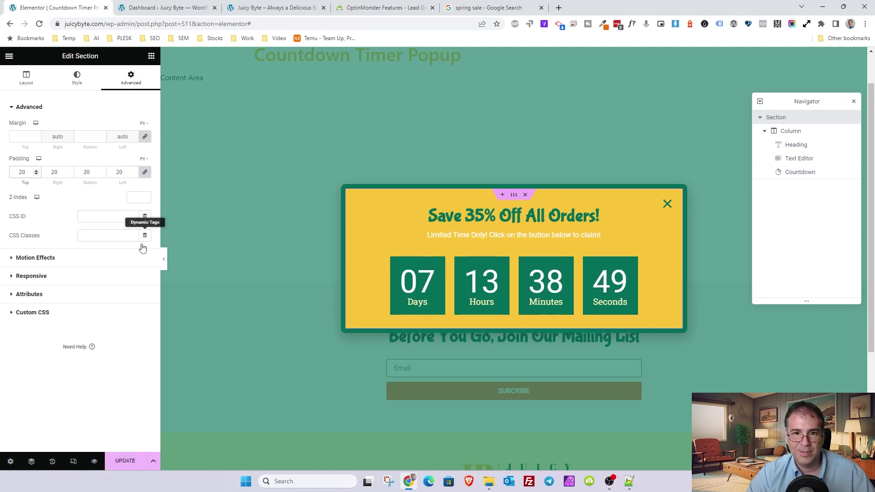
click(124, 462)
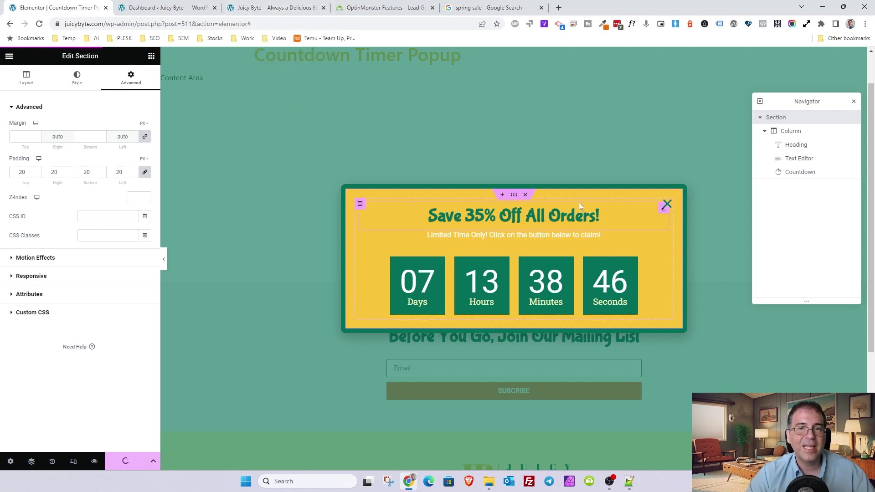
Reload the live site to confirm the padding, then return to the editor
click(274, 8)
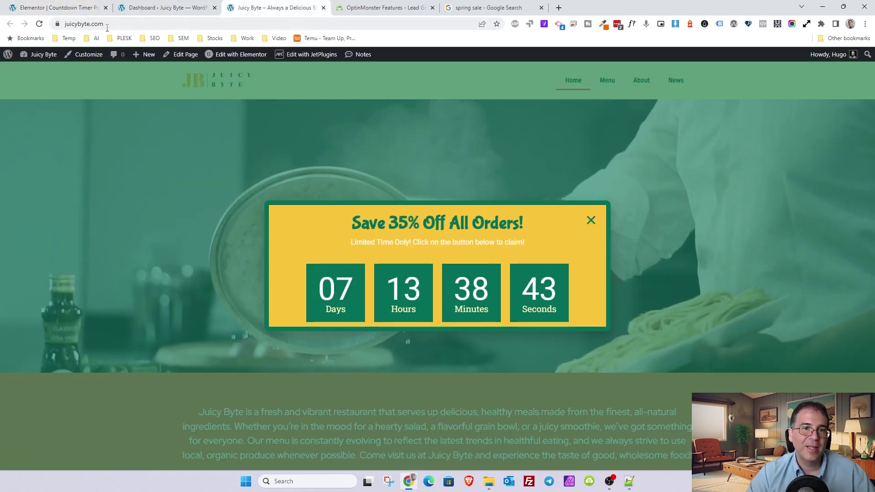
click(40, 24)
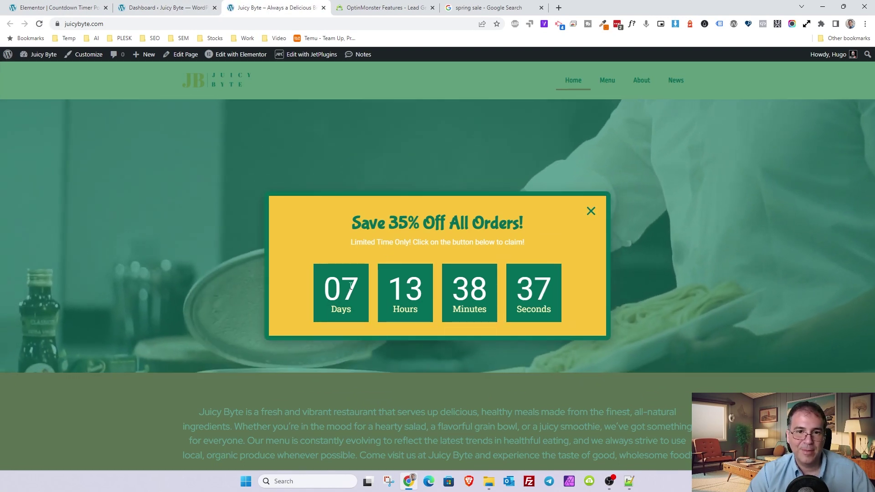
click(191, 14)
click(81, 7)
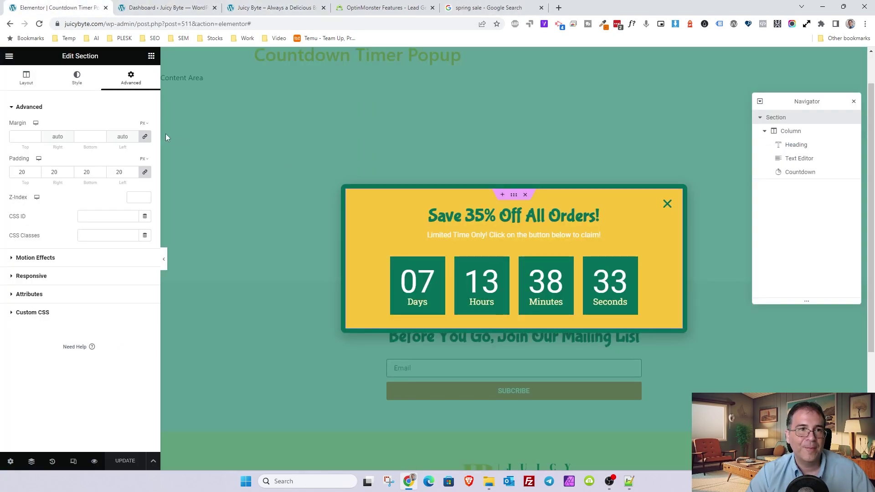
Add a text block reading 'Offer available to first time buyers. Some restrictions apply. Deal ends 04/23/2023'
click(151, 57)
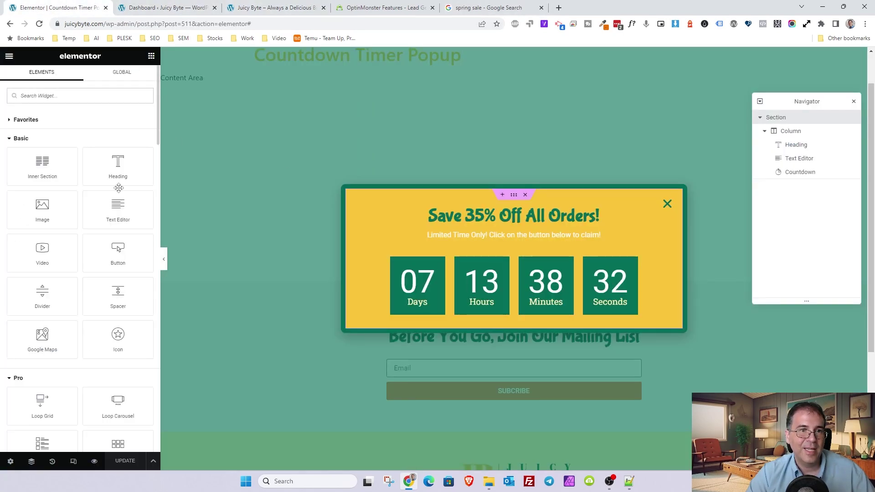
drag(120, 211, 544, 310)
click(91, 230)
key(ctrl+a)
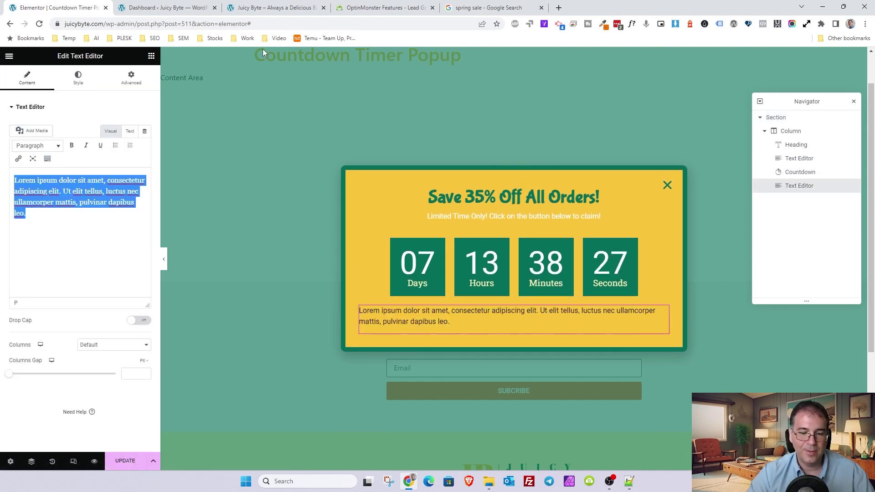
text(Of)
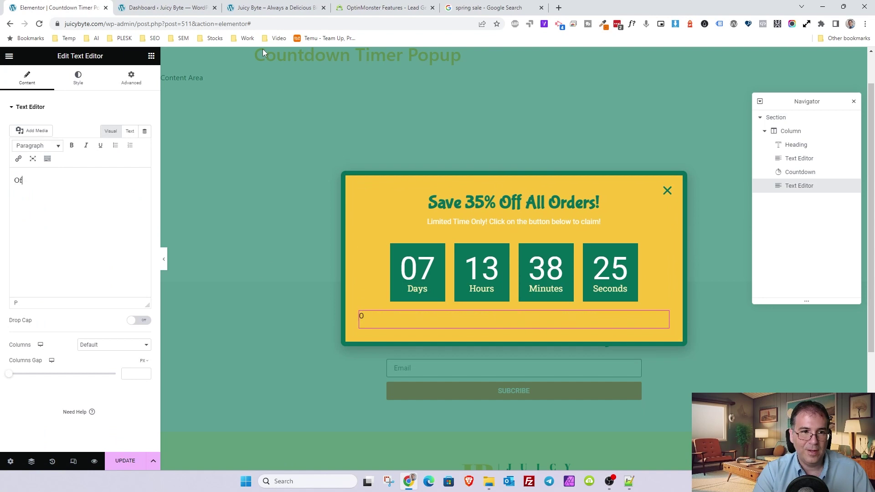
text(fer a)
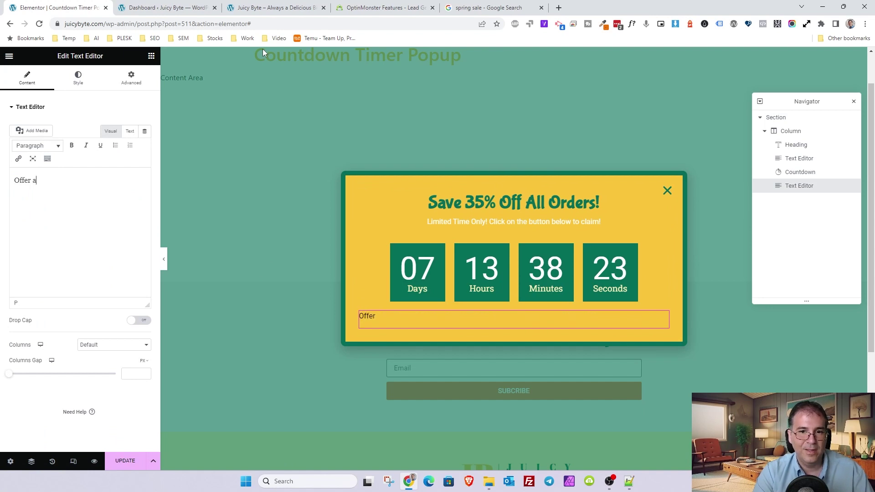
text(vailable to fi)
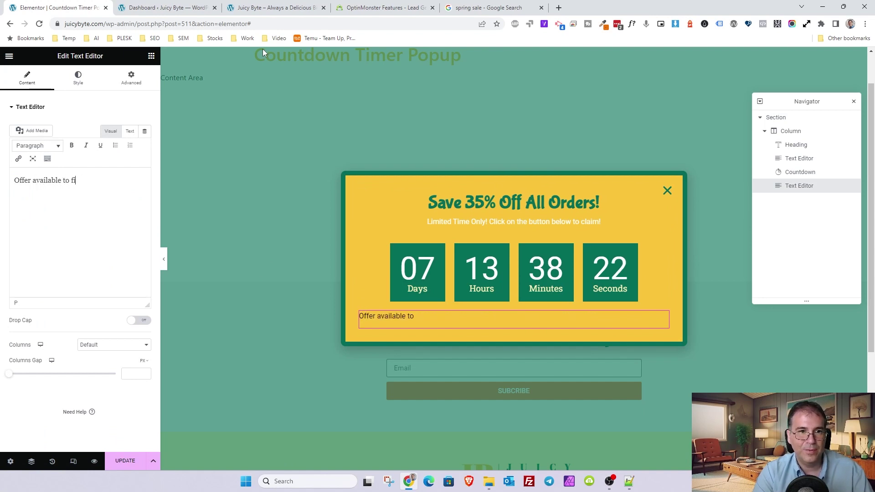
text(rst time pp)
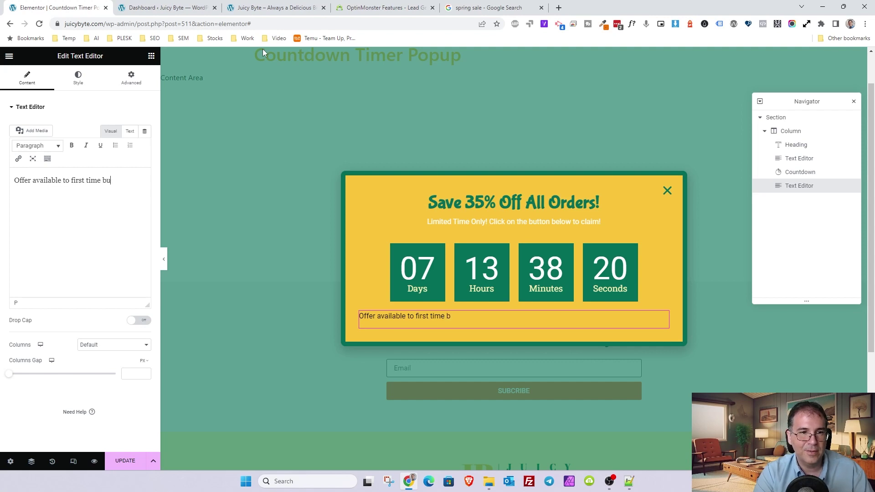
text(yers. Some )
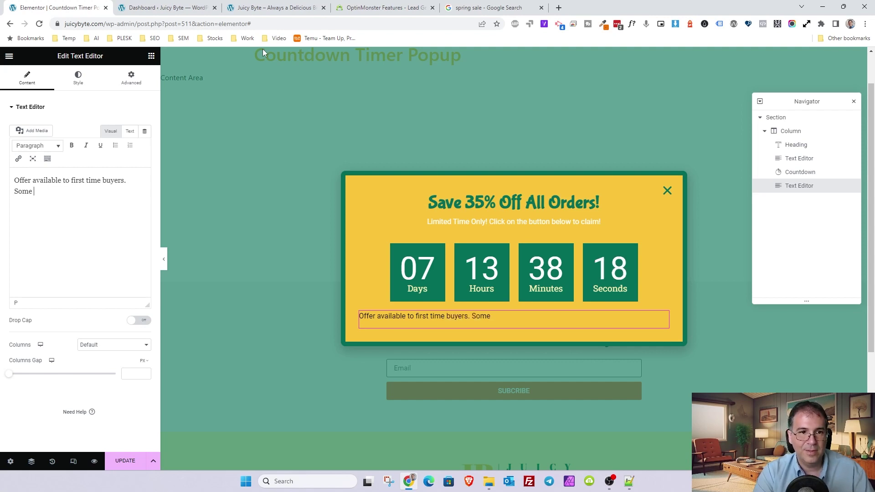
text(restrictions ap)
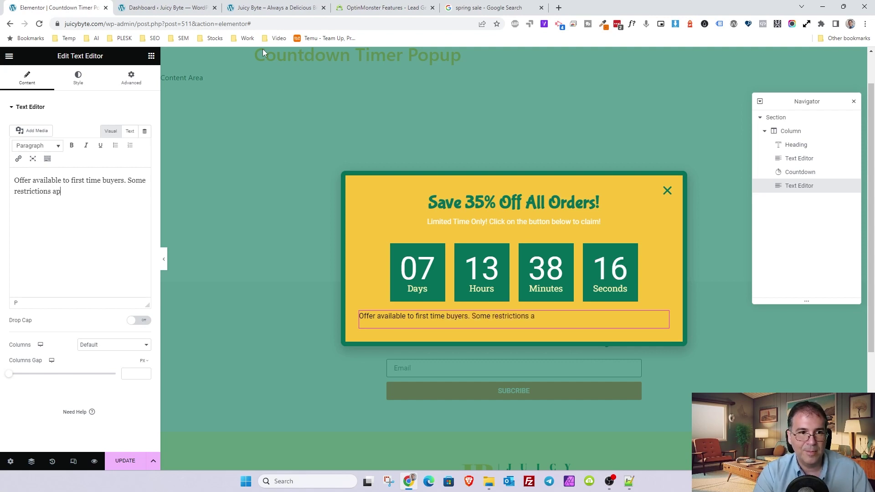
text(ply. Deal ends)
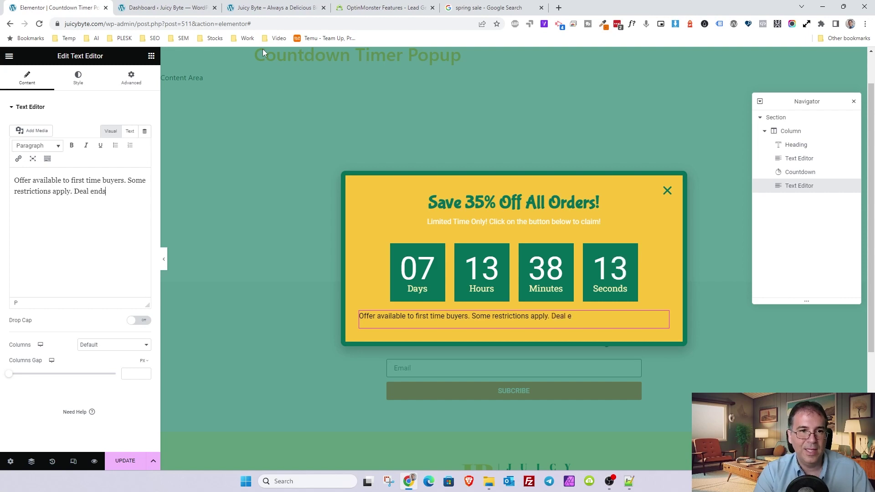
text( 04/2)
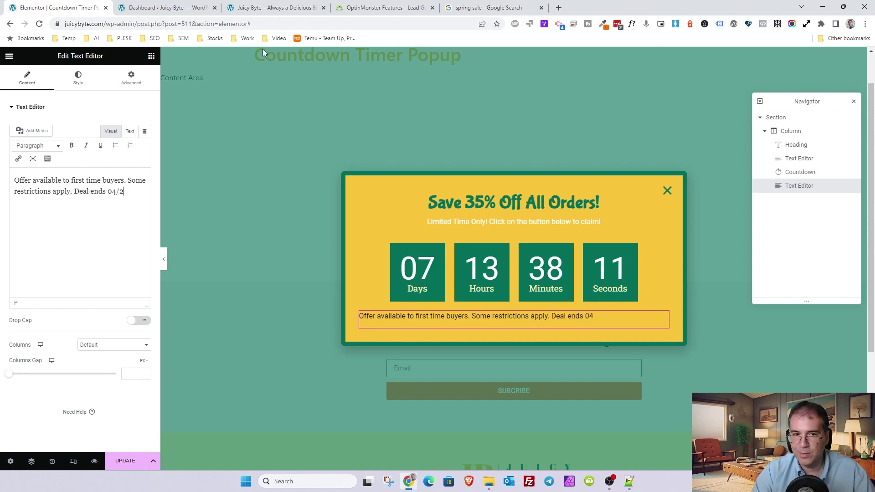
text(2/2023)
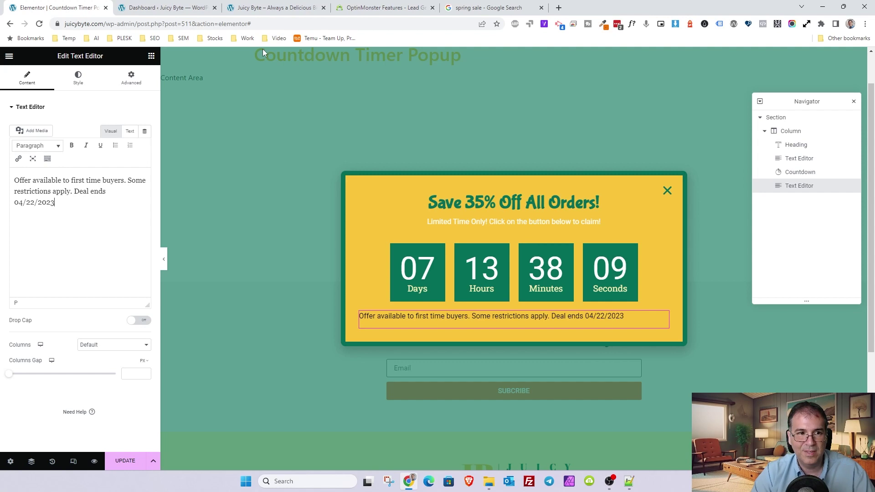
key(Delete)
text(3)
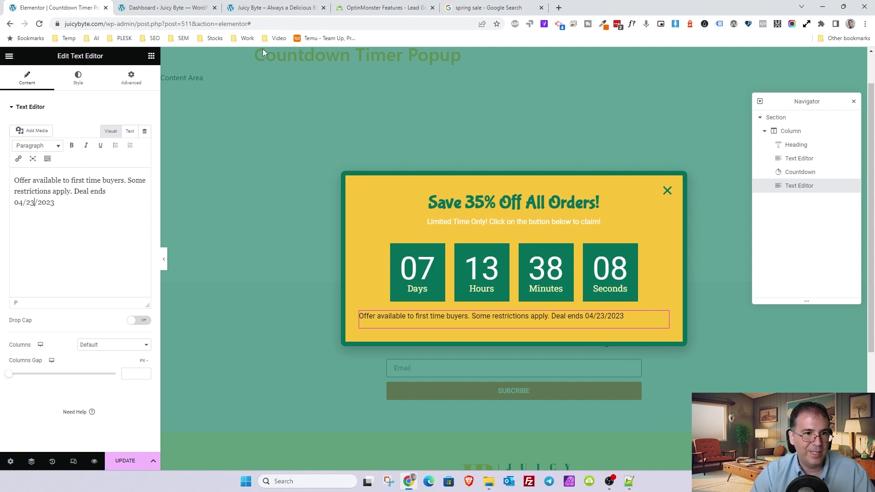
key(ctrl+a)
Set the offer text's typography to font size 12
click(69, 80)
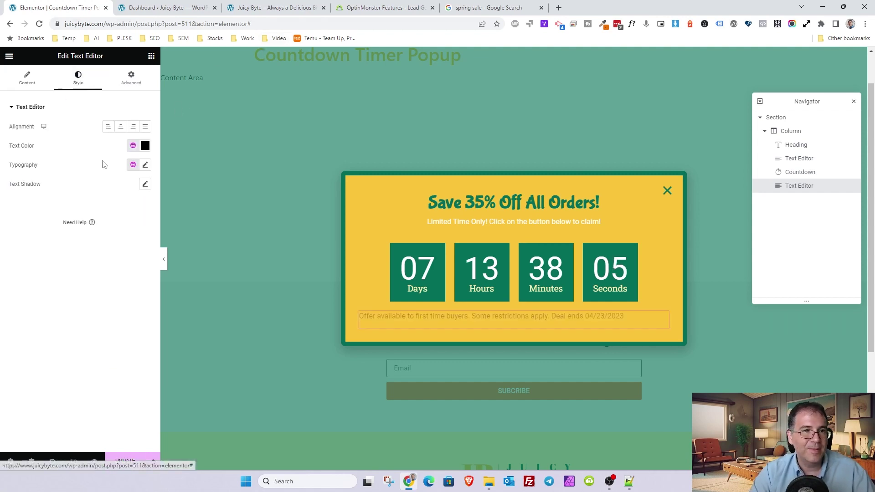
click(131, 146)
click(38, 273)
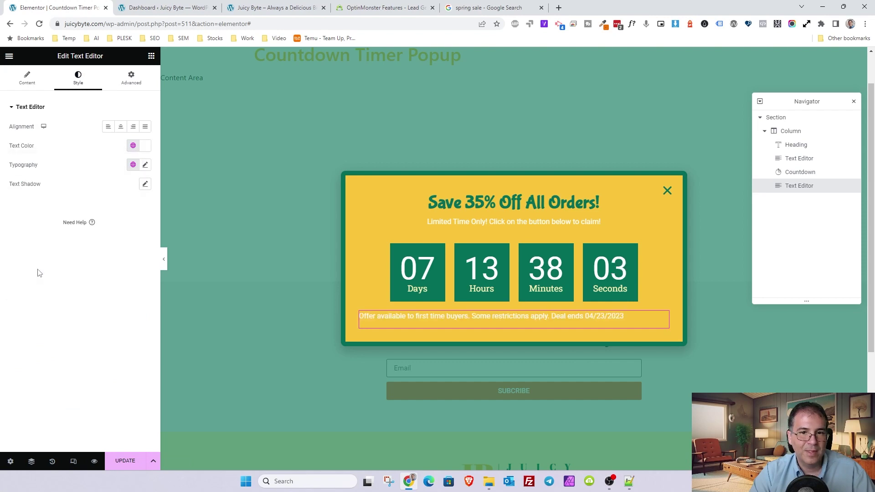
click(35, 86)
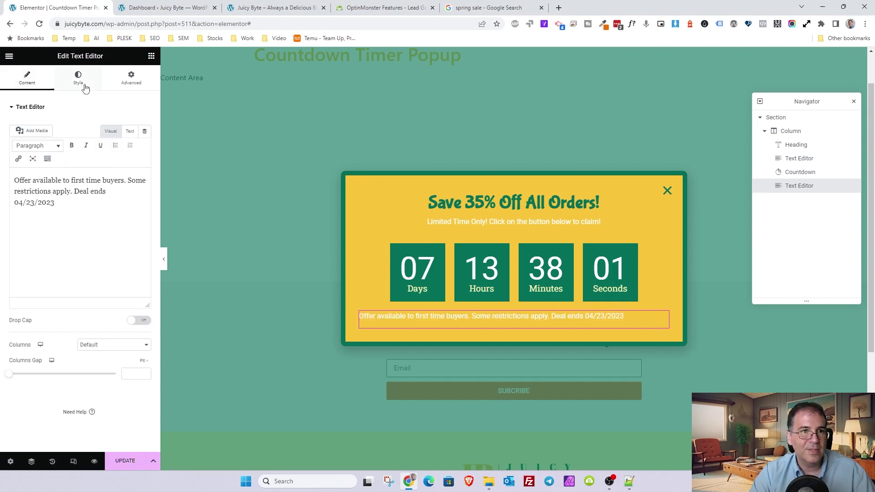
click(78, 81)
click(133, 165)
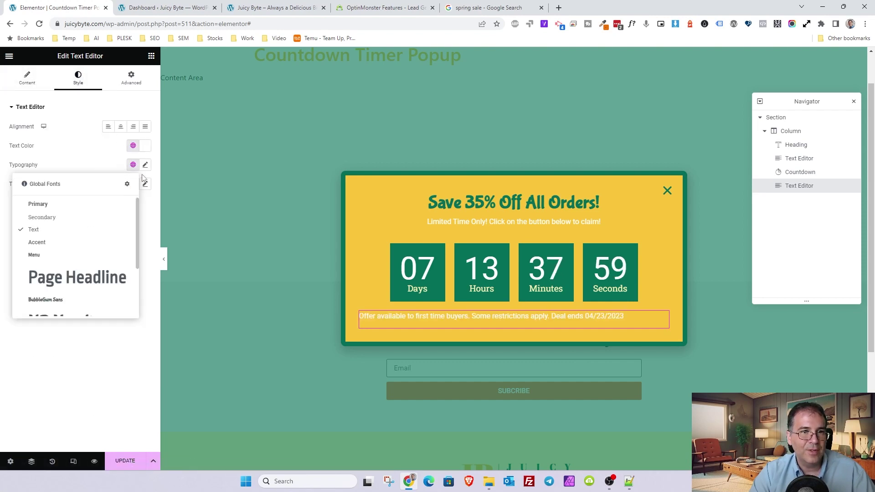
click(145, 165)
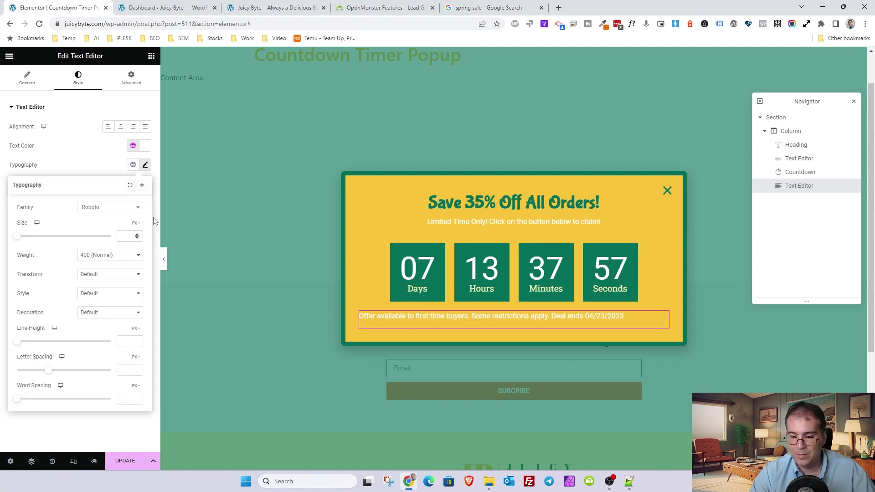
text(12)
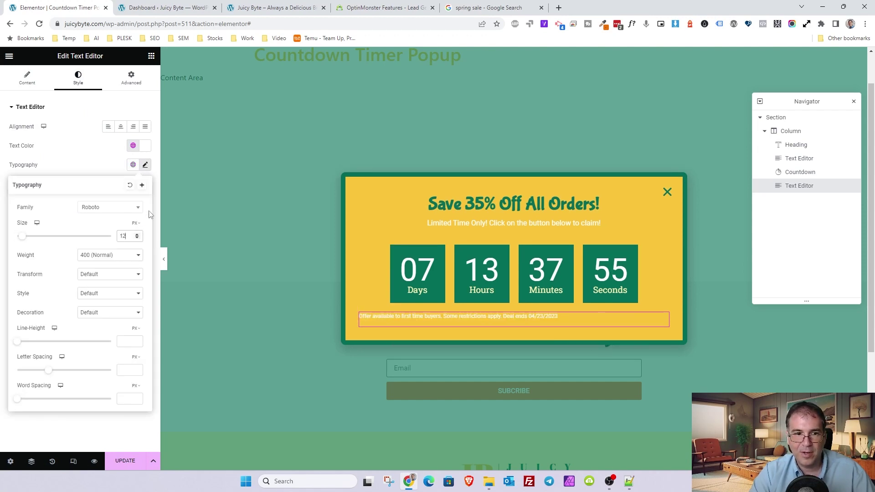
Colour the offer text Primary green, centre it, save, and switch to OptinMonster
click(133, 145)
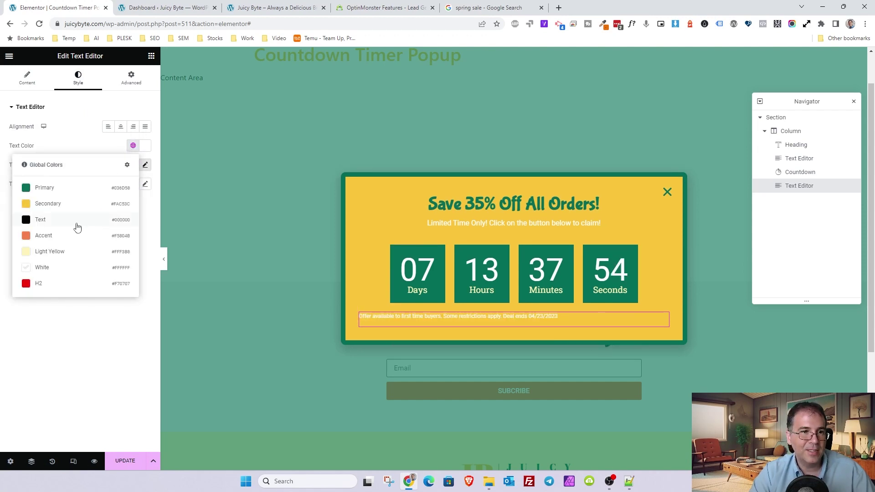
click(44, 188)
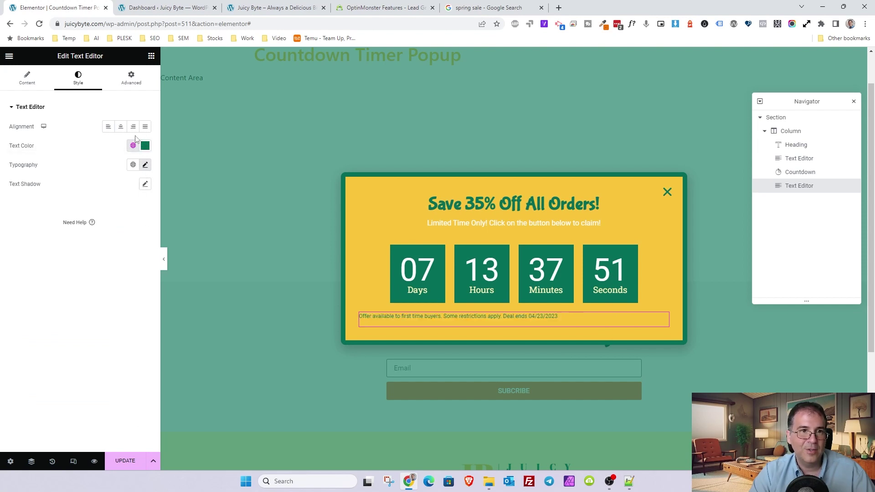
click(121, 126)
click(457, 116)
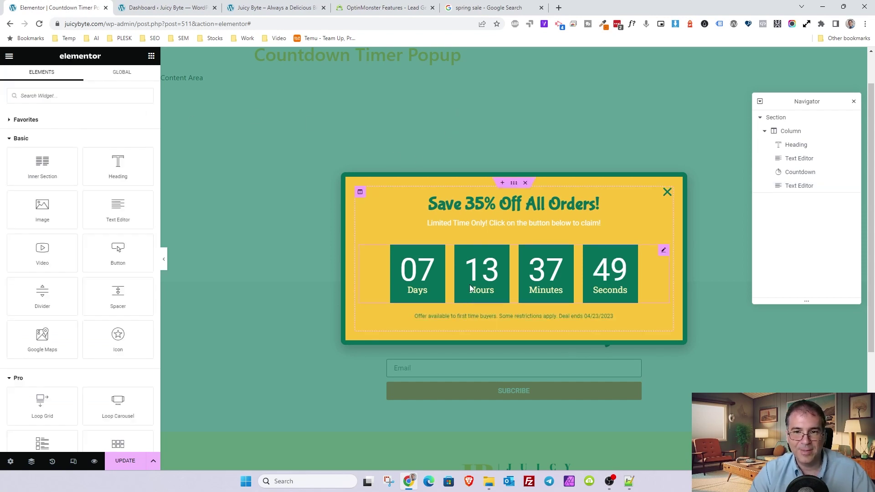
click(131, 462)
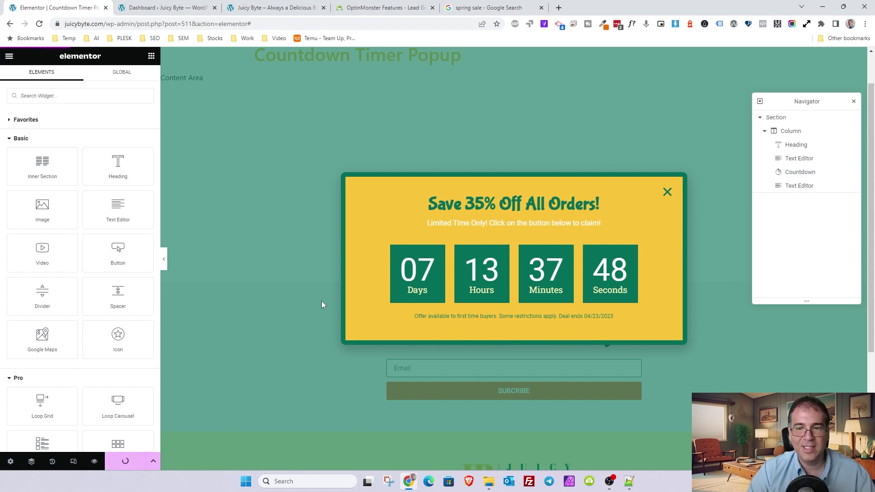
click(422, 5)
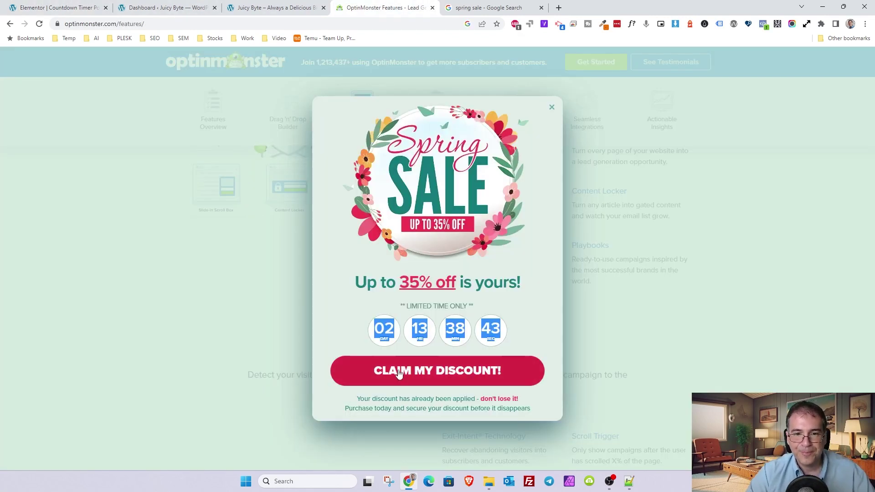
Follow OptinMonster's spring sale offer to the pricing page, close its popup, then return to Elementor
click(422, 371)
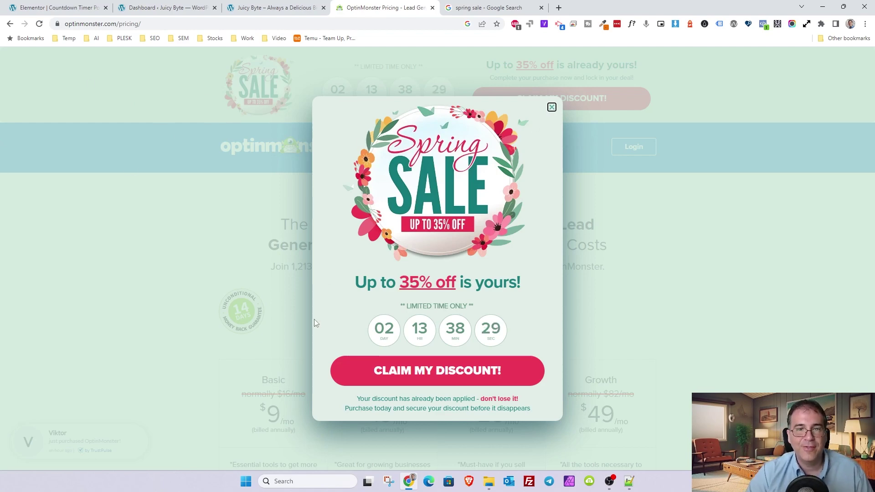
click(552, 108)
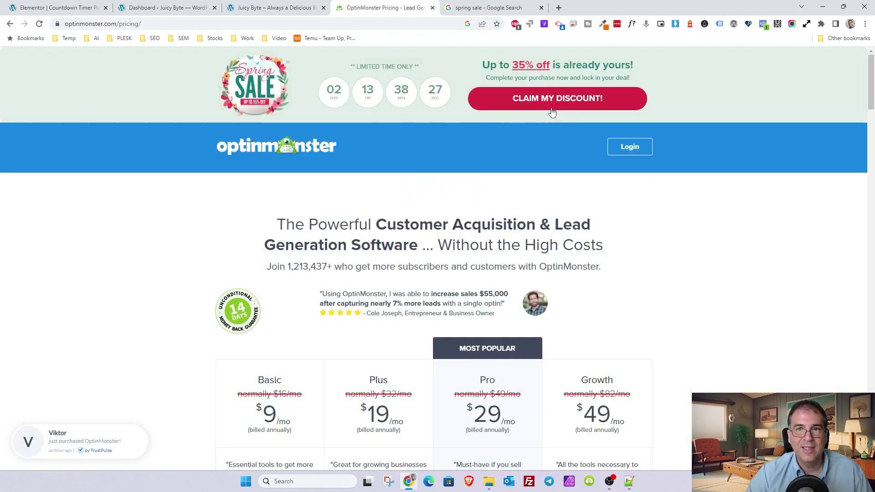
scroll(377, 208, down, 5)
scroll(377, 207, up, 5)
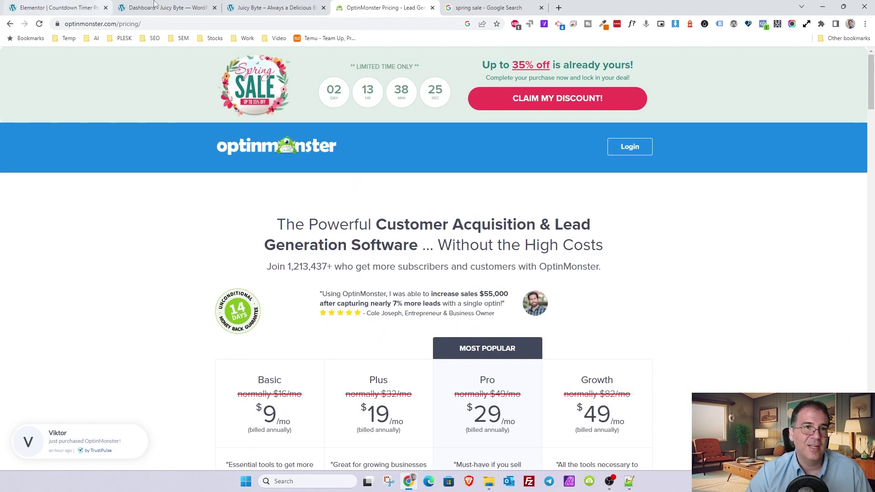
click(75, 8)
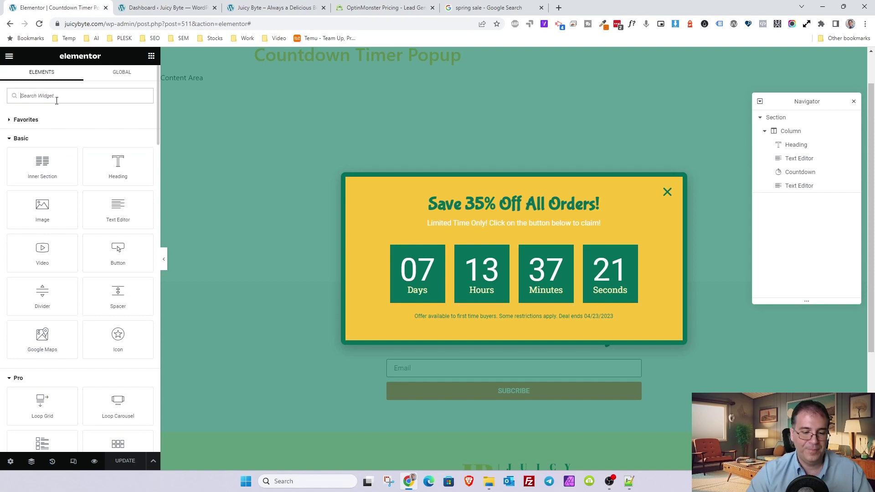
Add a centred, extra-large 'CLAIM MY DISCOUNT' button below the countdown
text(button)
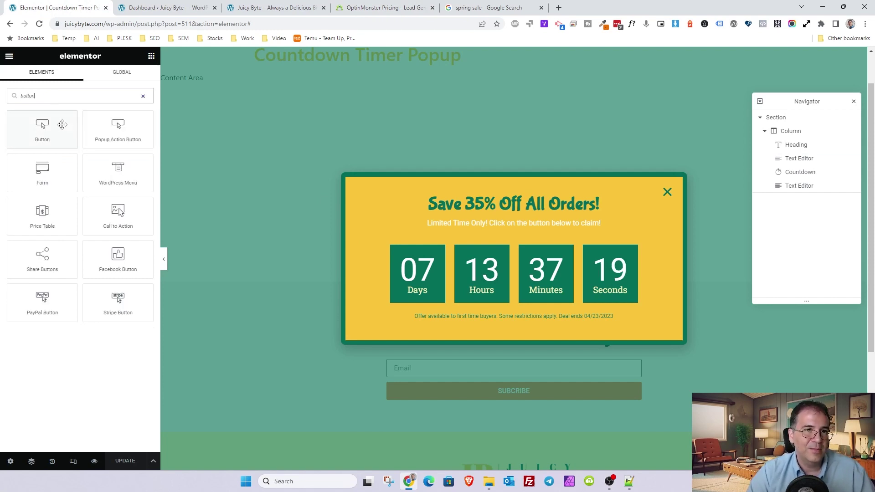
drag(63, 124, 499, 308)
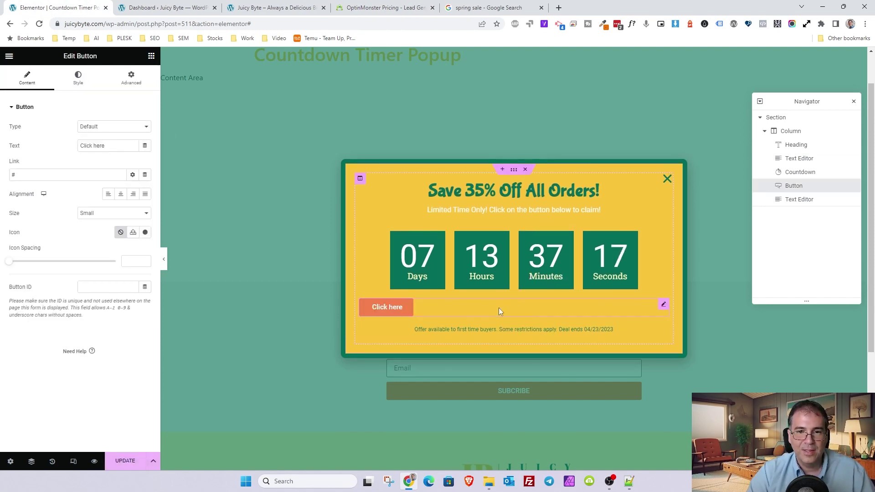
click(120, 194)
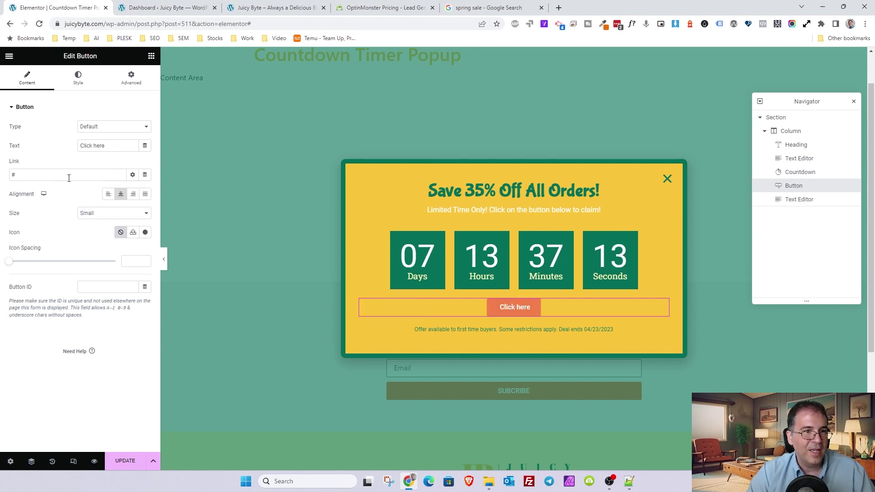
click(104, 214)
click(99, 248)
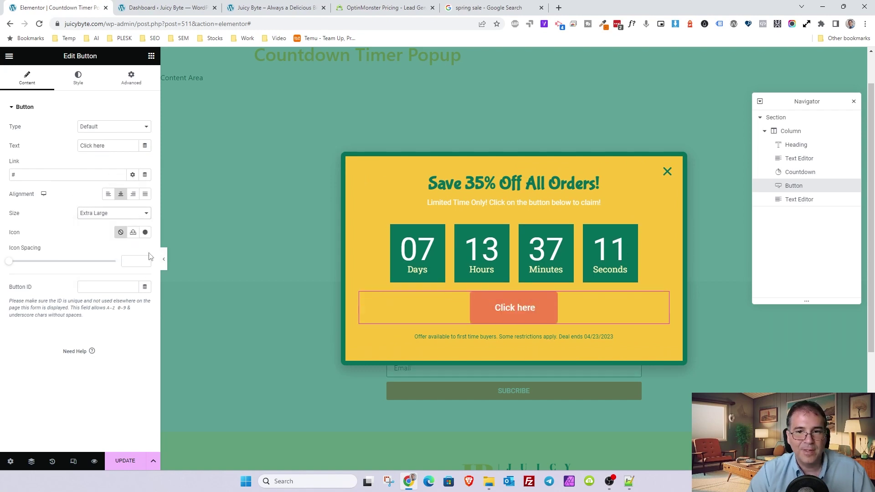
text(C)
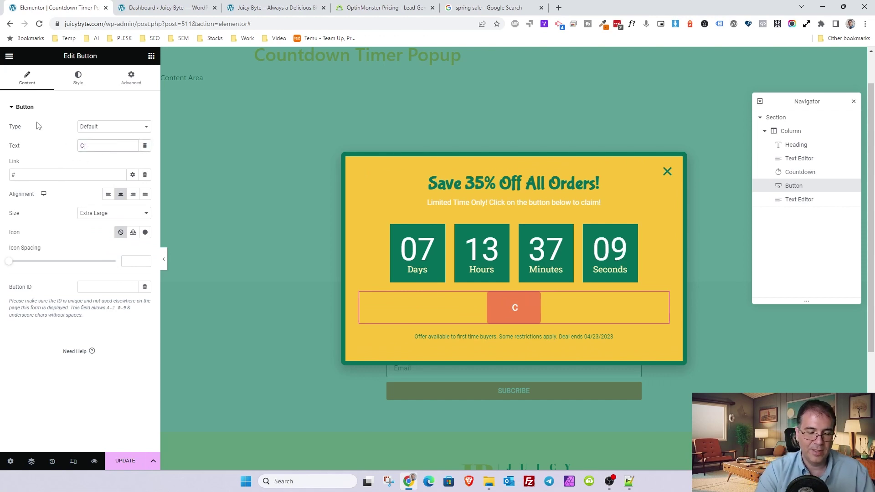
text(LAIM MY DISCOUNT)
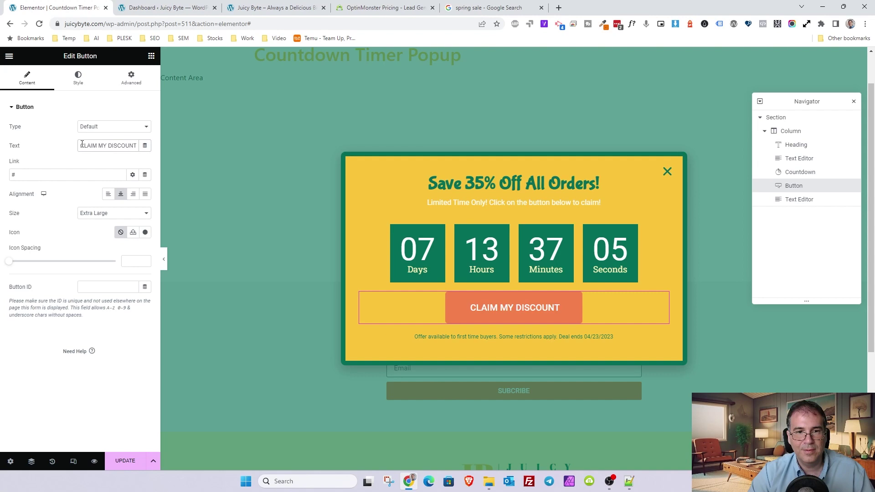
click(7, 177)
text(https:/)
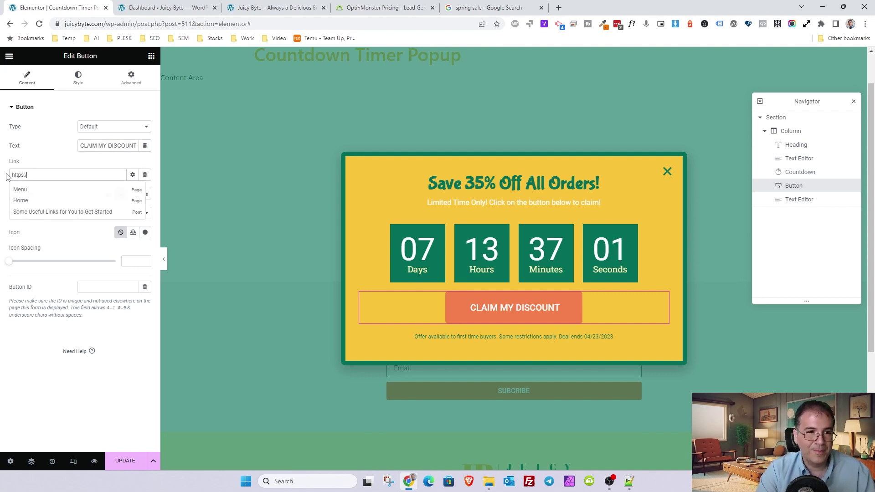
text(/www.ju)
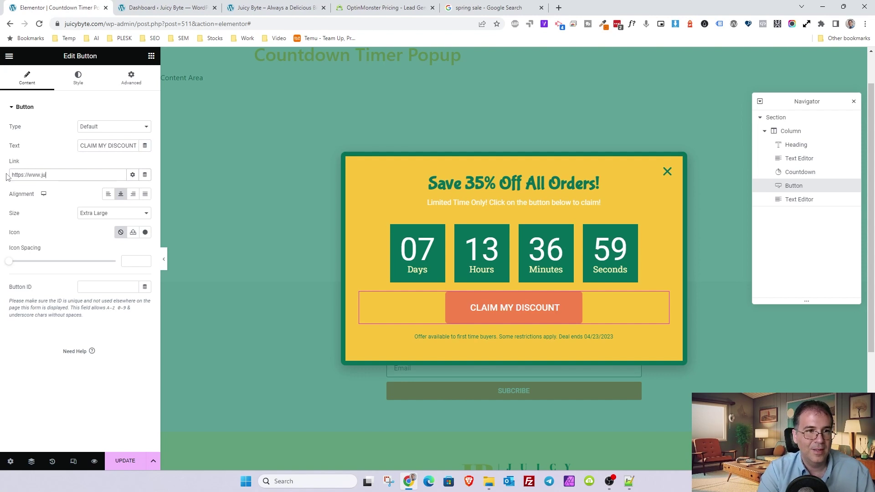
text(icyb)
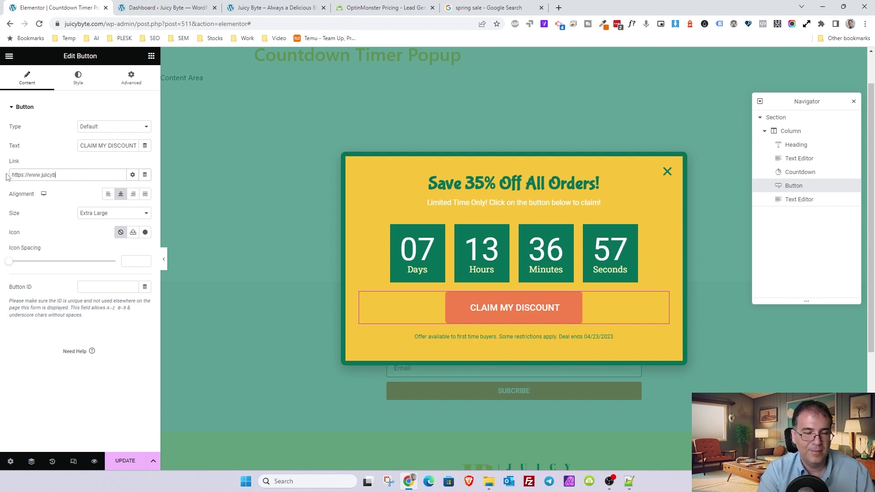
text(yte.com/about/)
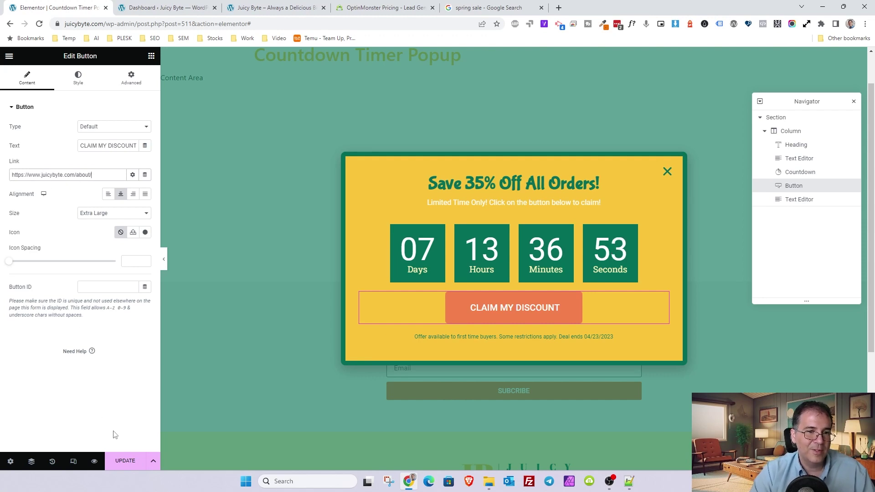
click(131, 464)
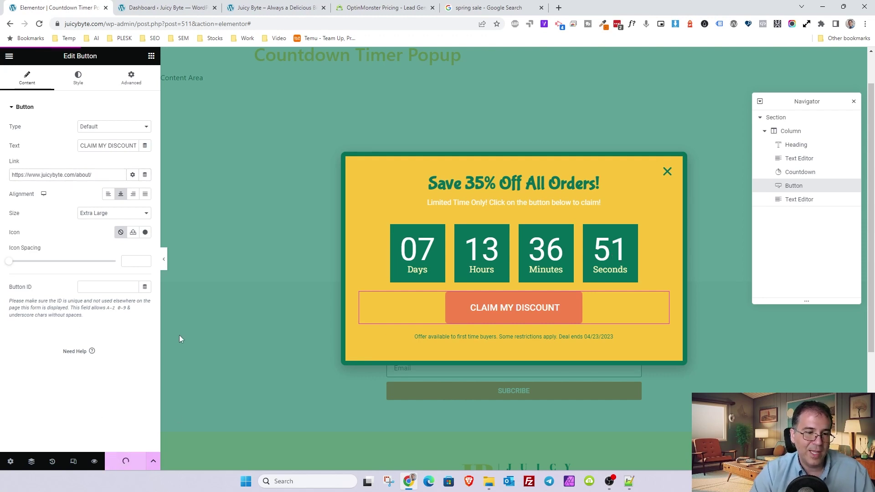
Reload the live Juicy Byte homepage to see the popup's new CLAIM MY DISCOUNT button
click(166, 7)
click(273, 8)
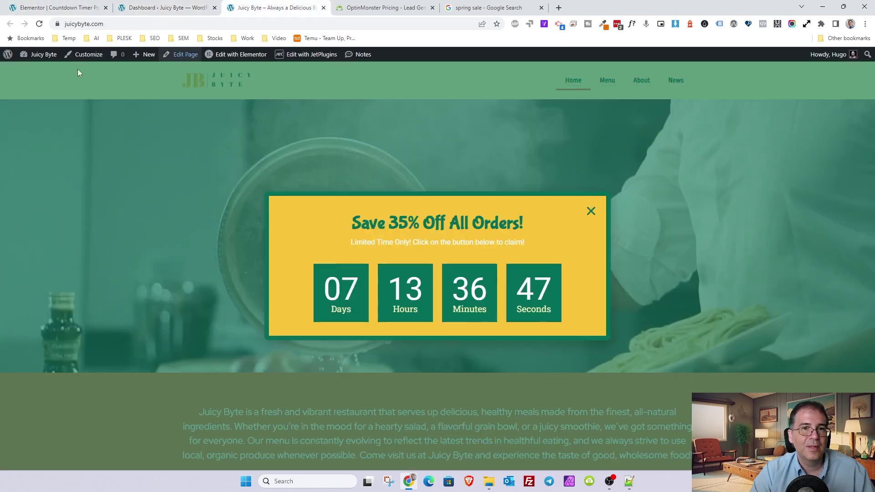
key(F5)
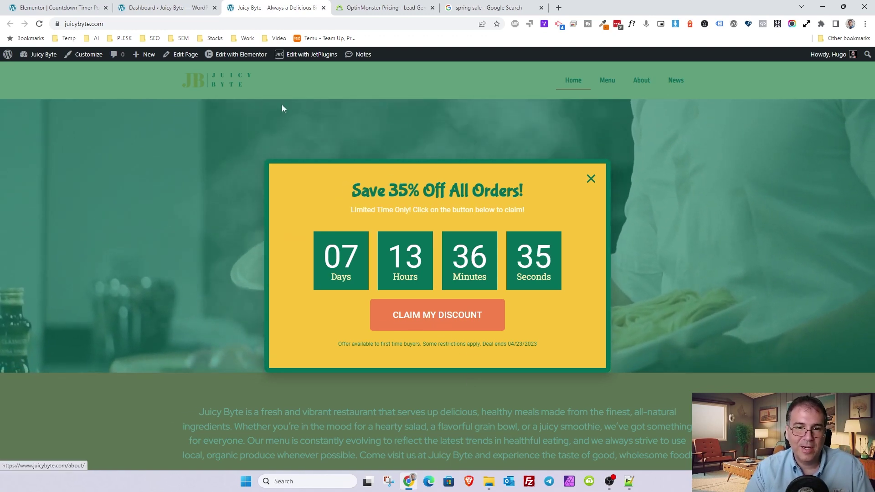
click(164, 8)
Select the CLAIM MY DISCOUNT button and try the Popup dynamic tag on its link
click(54, 7)
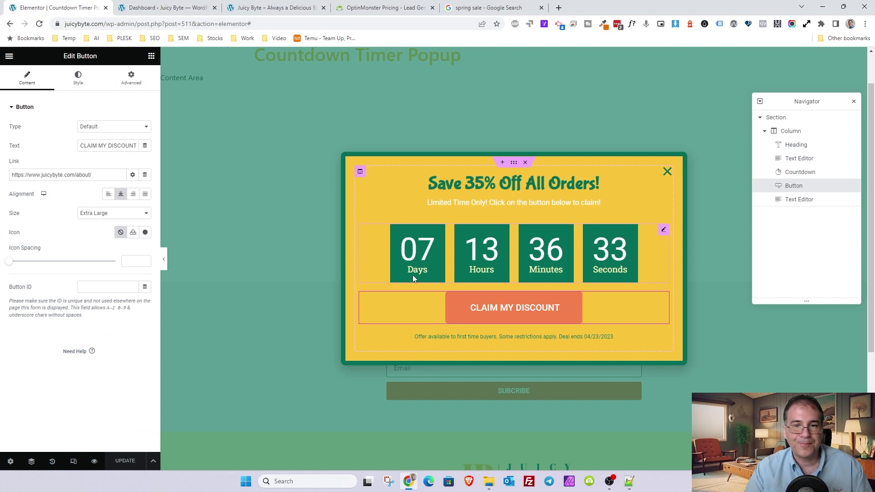
click(488, 309)
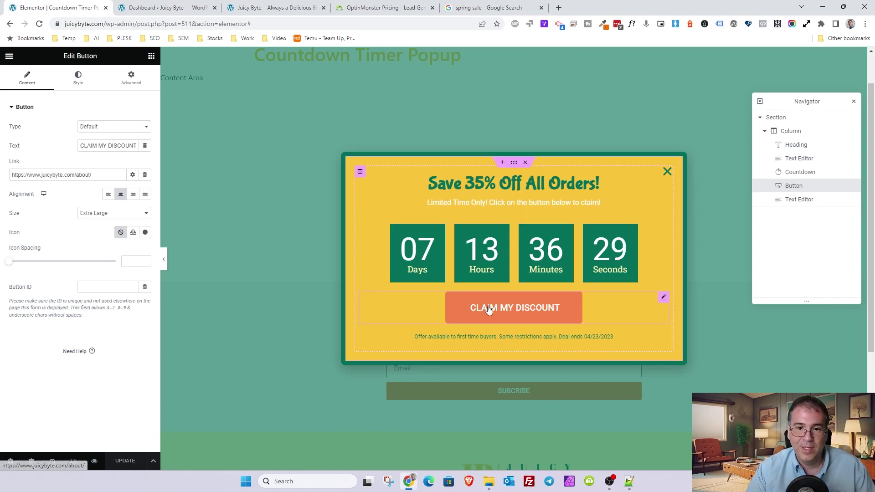
click(132, 177)
click(144, 175)
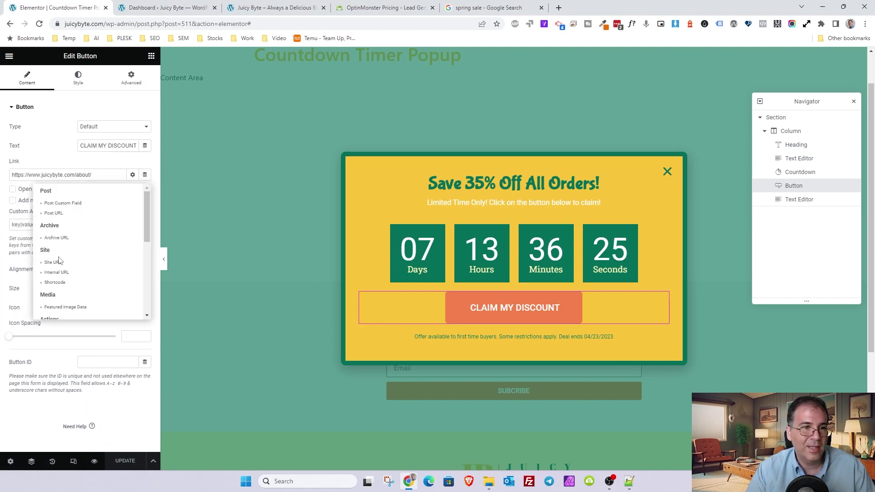
scroll(68, 273, down, 1)
scroll(67, 273, down, 1)
click(57, 256)
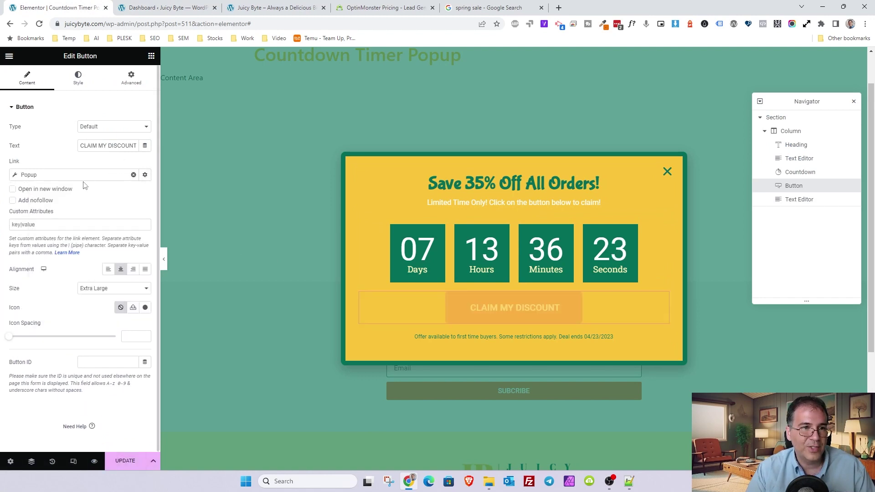
Remove the Popup tag so the button keeps its About page link, then update the popup
click(85, 213)
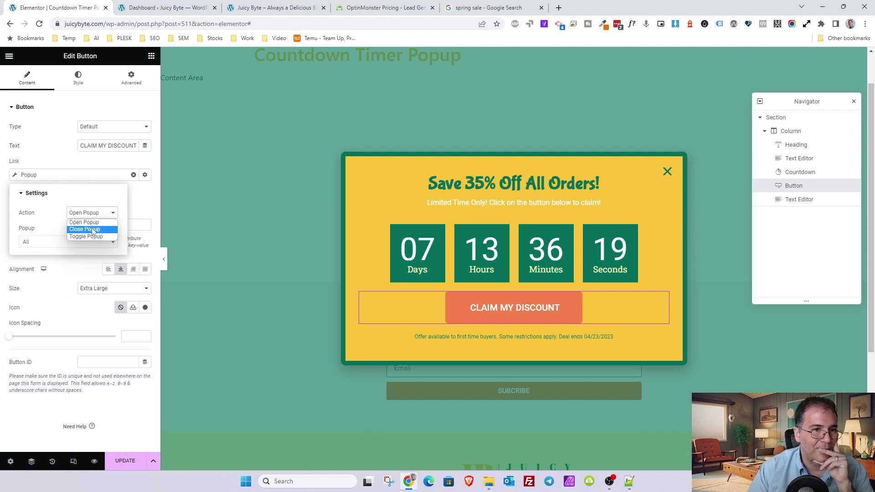
click(132, 182)
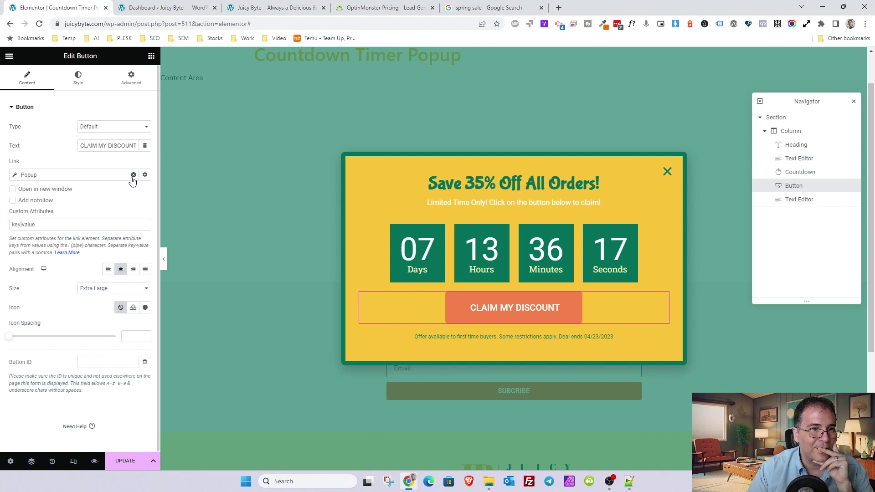
click(134, 175)
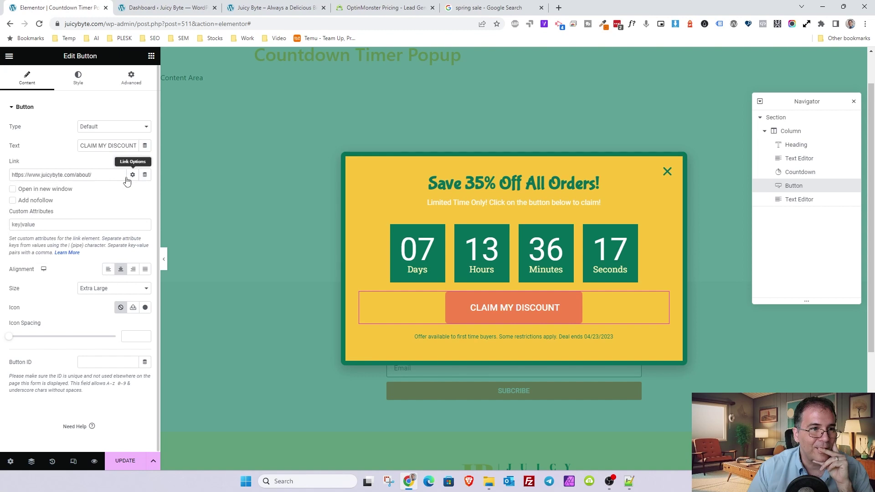
click(125, 461)
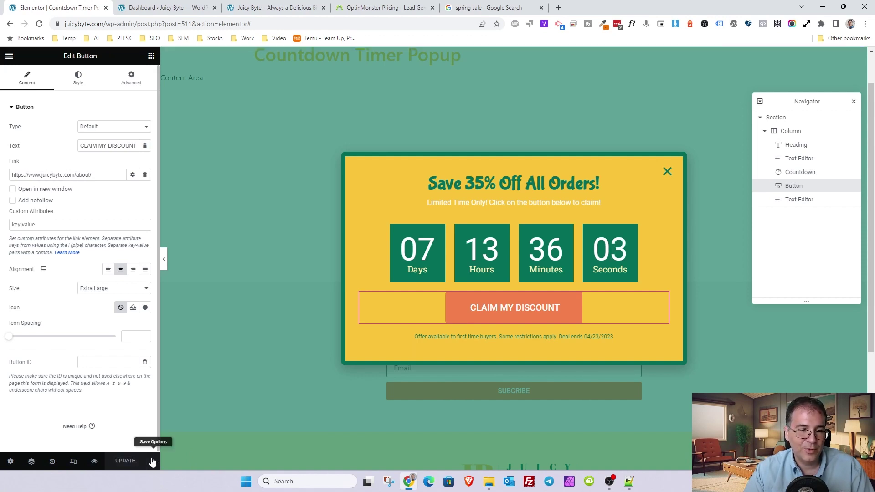
click(154, 462)
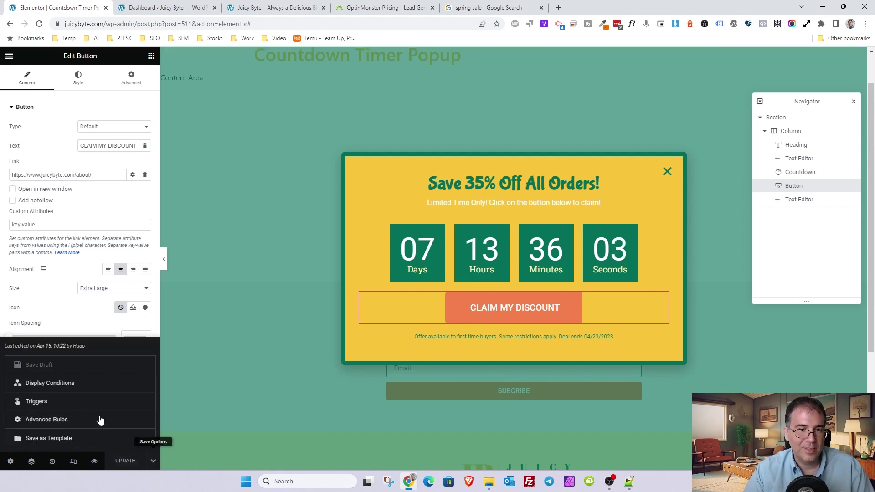
In Display Conditions, add a second condition and set it to Exclude
click(68, 384)
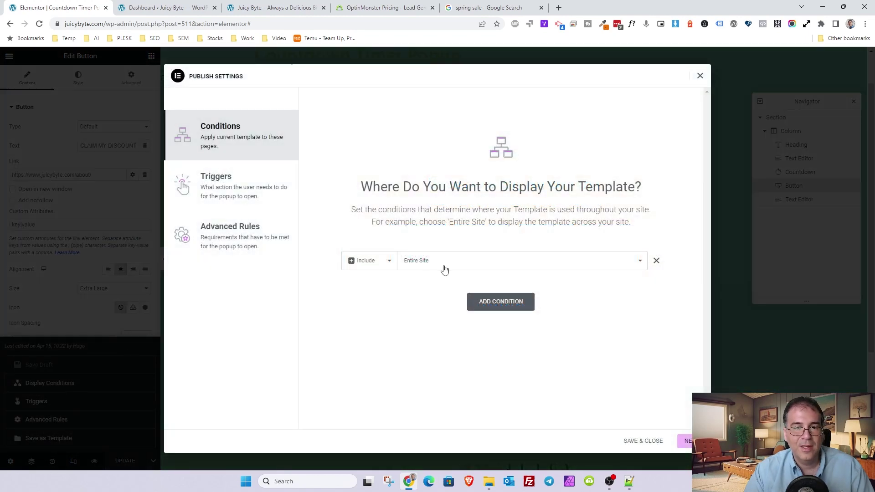
click(482, 301)
click(376, 284)
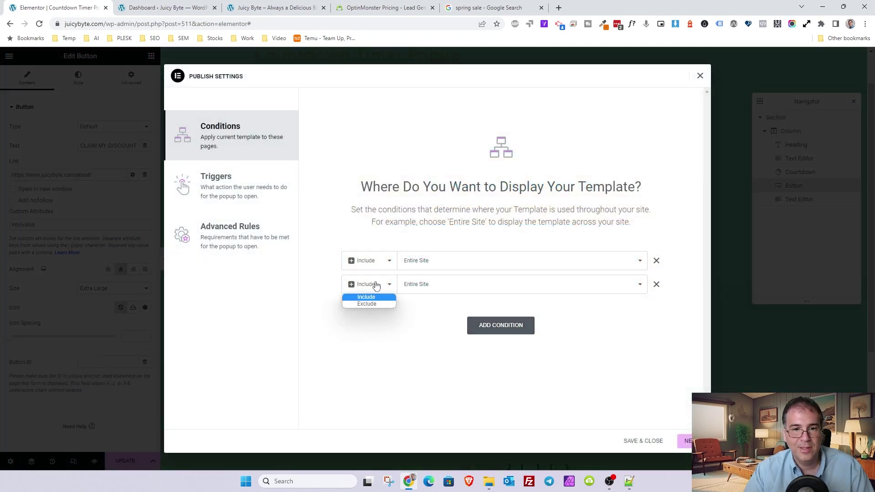
click(373, 305)
click(431, 285)
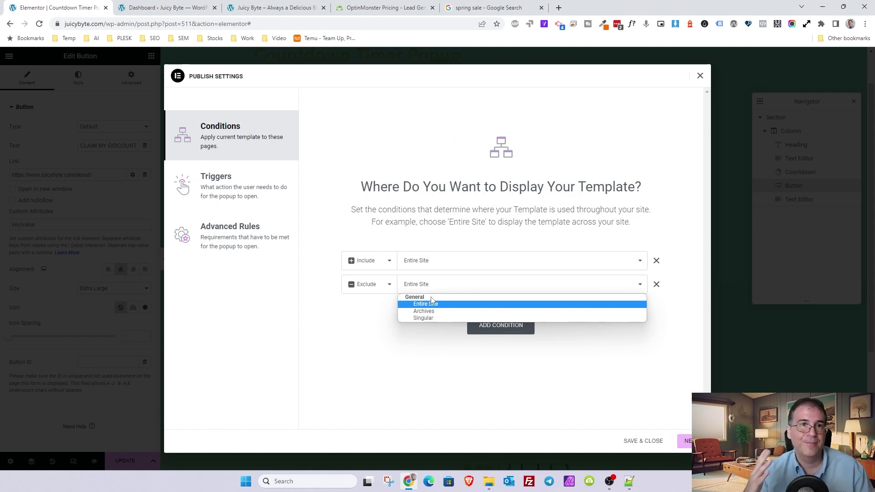
click(364, 6)
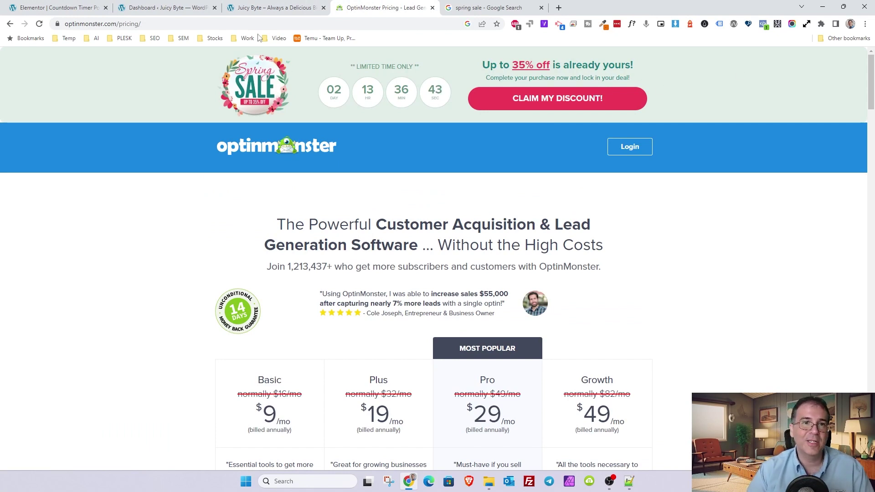
click(272, 7)
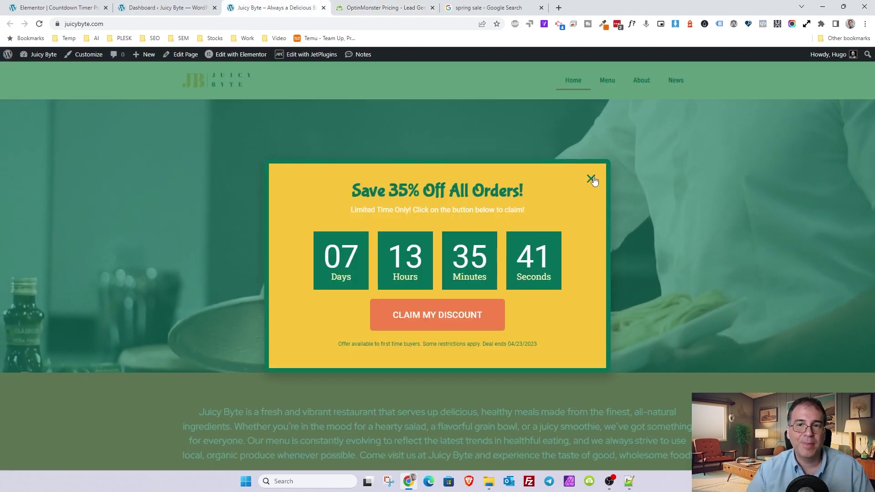
click(146, 5)
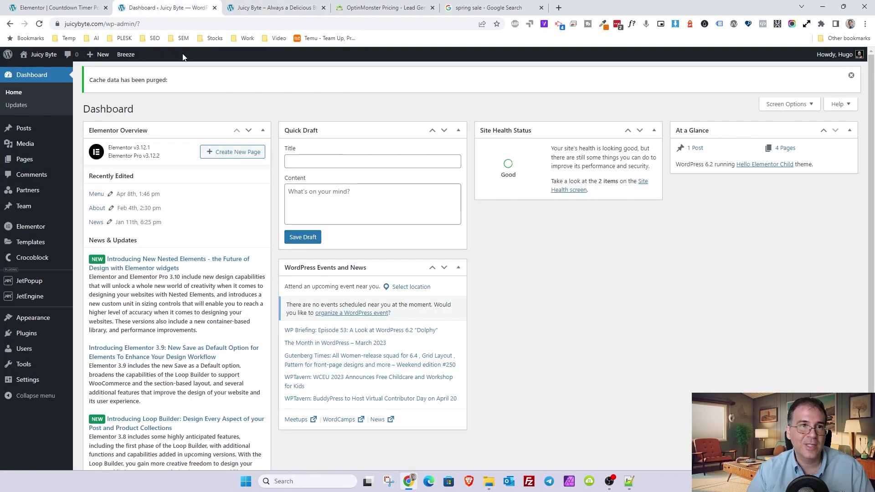
click(59, 7)
Set the exclusion to Singular > Pages > About, then continue to triggers
click(427, 286)
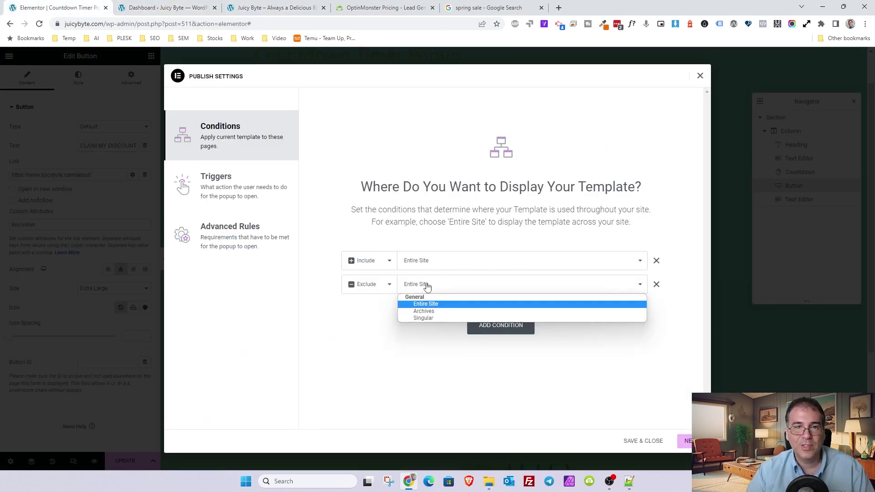
click(432, 318)
click(535, 289)
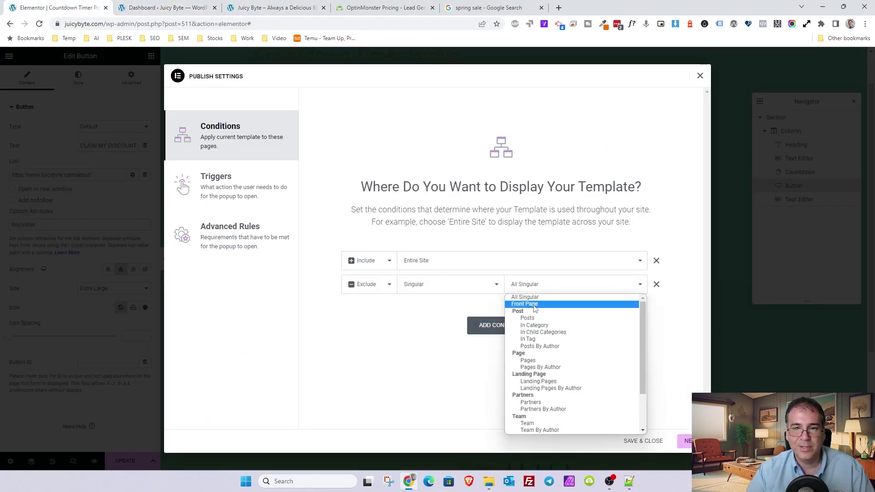
click(544, 363)
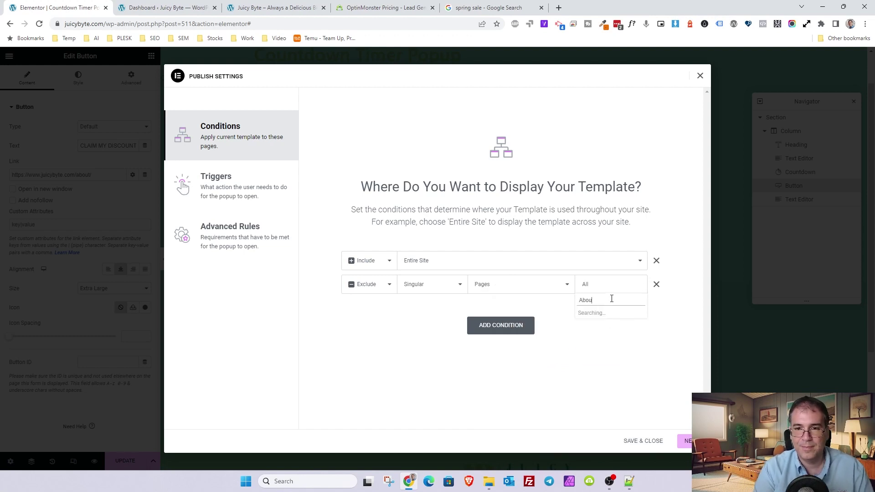
click(585, 312)
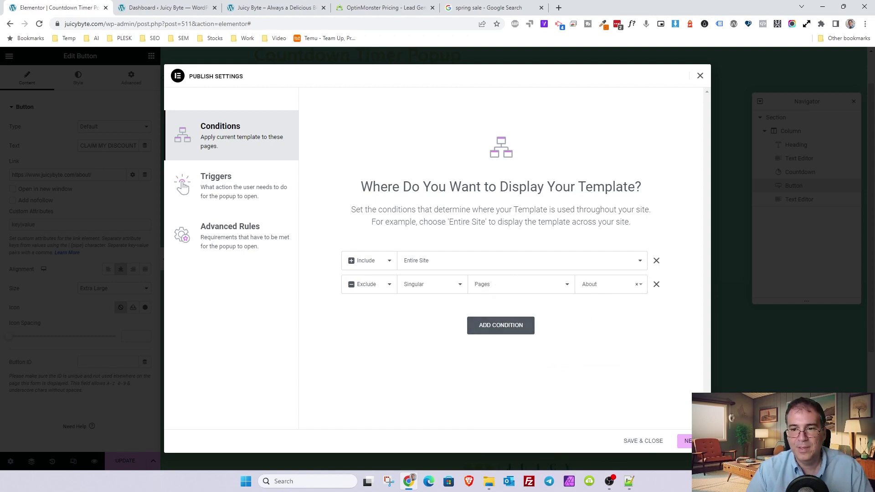
click(686, 441)
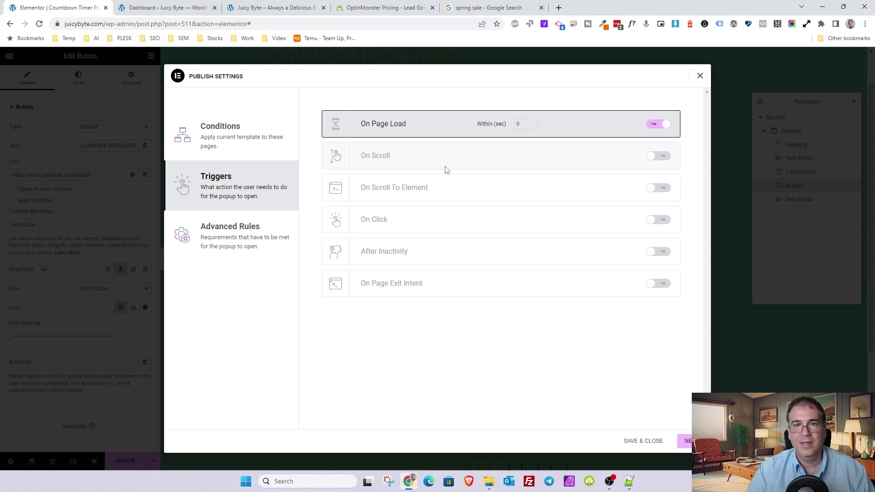
Trigger the popup on page exit intent instead of on page load
click(656, 285)
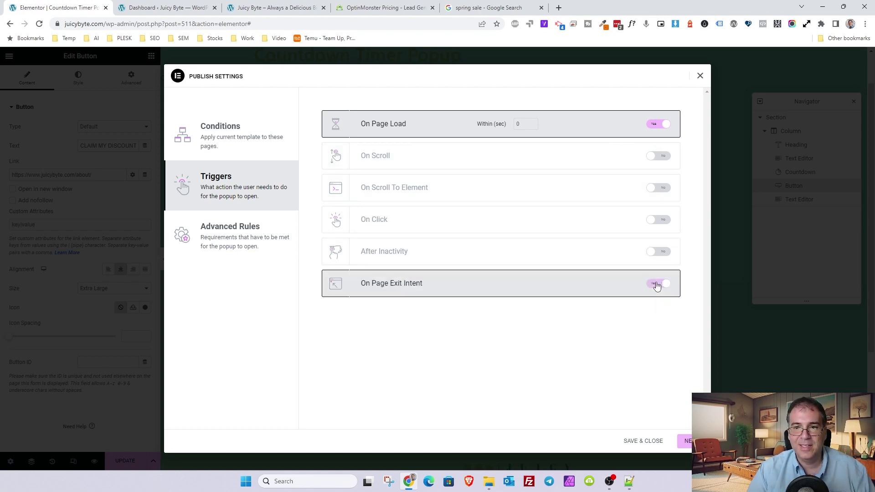
click(668, 126)
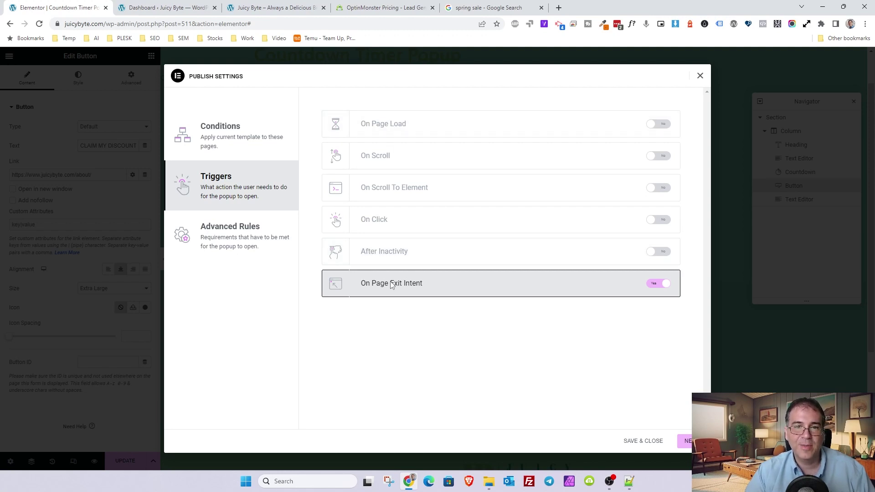
click(684, 443)
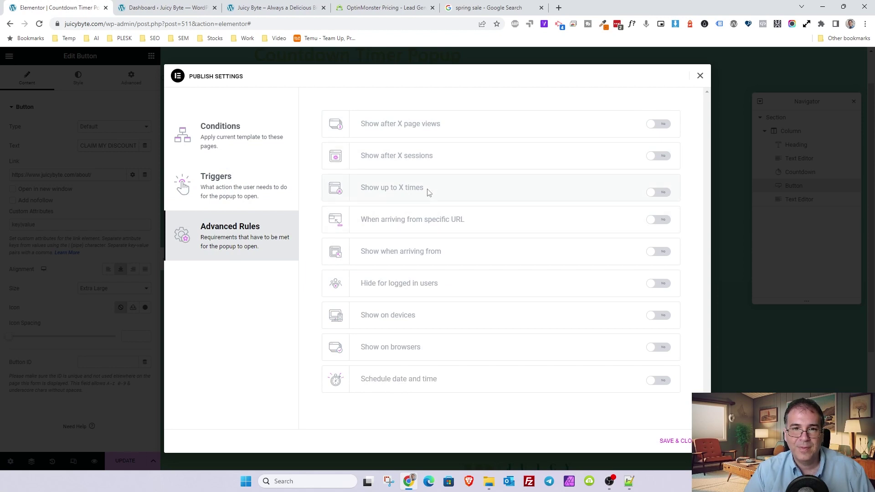
Leave 'Show up to X times' and other advanced rules off, and Save & Close
click(658, 192)
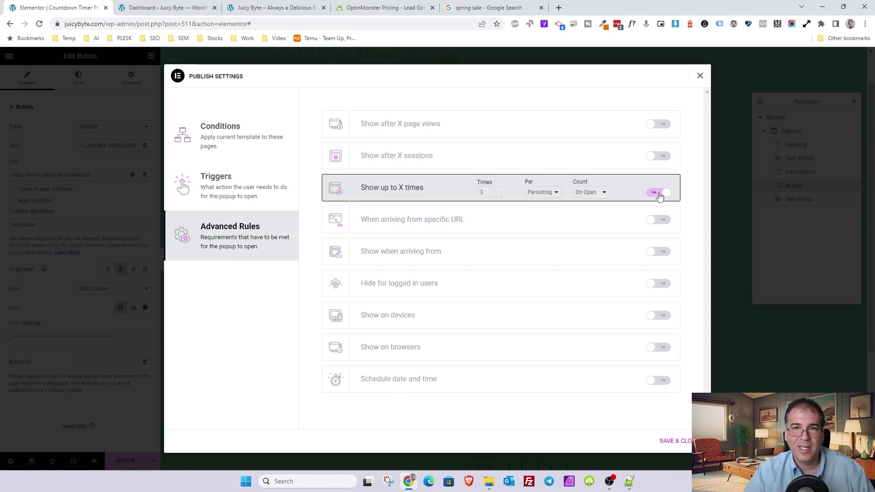
click(658, 193)
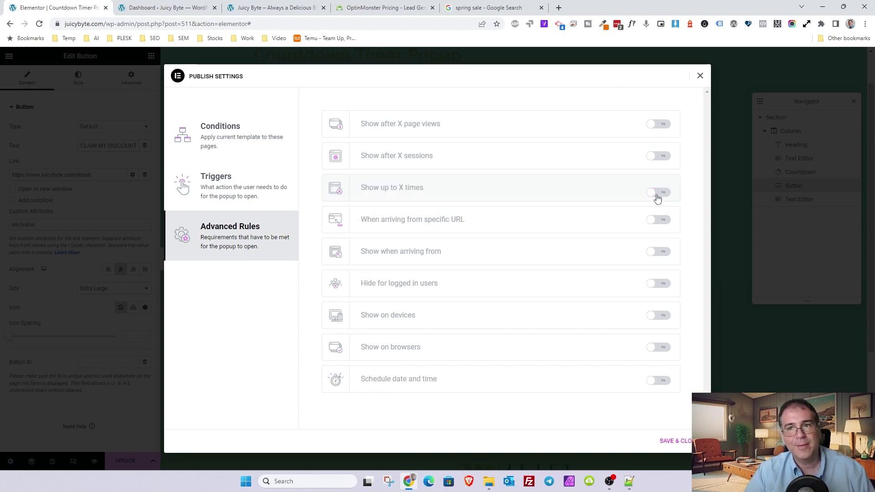
click(675, 440)
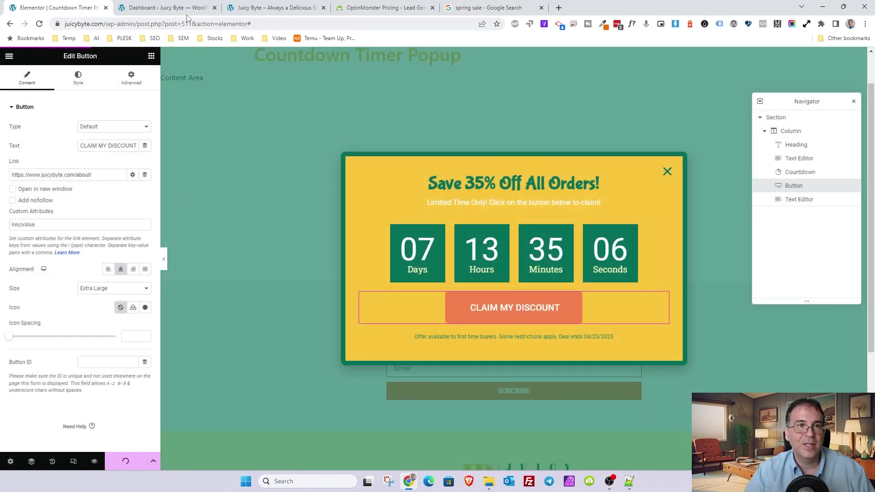
Reload the live Juicy Byte home page, close the discount popup, and reload again
click(267, 12)
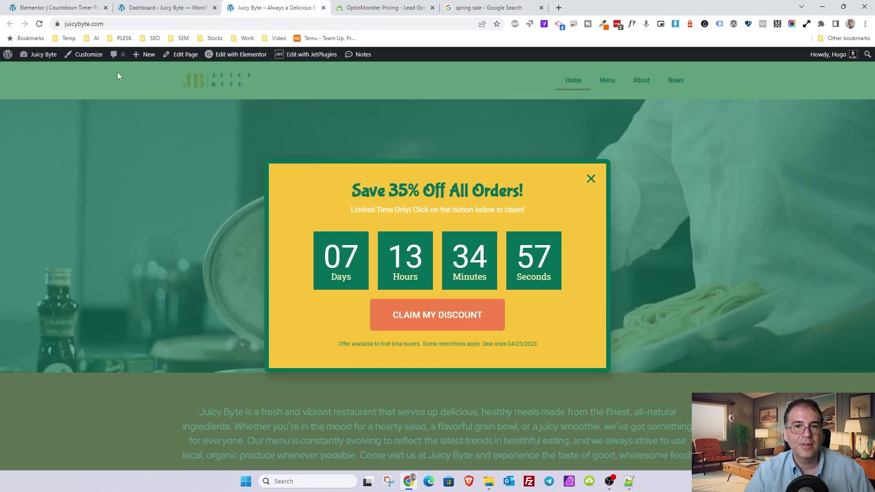
click(39, 24)
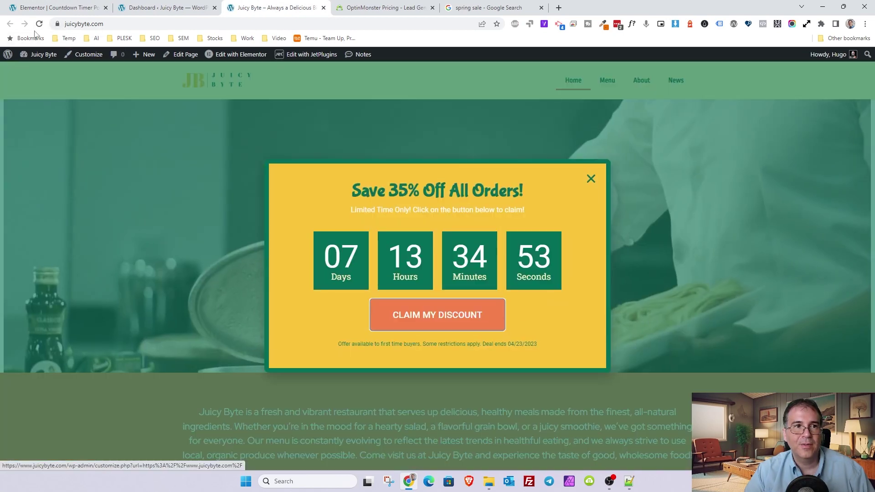
click(608, 396)
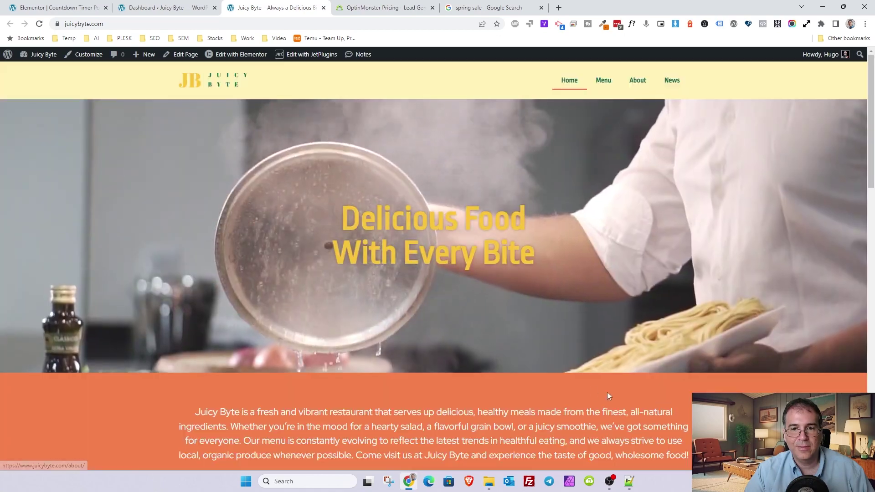
click(241, 85)
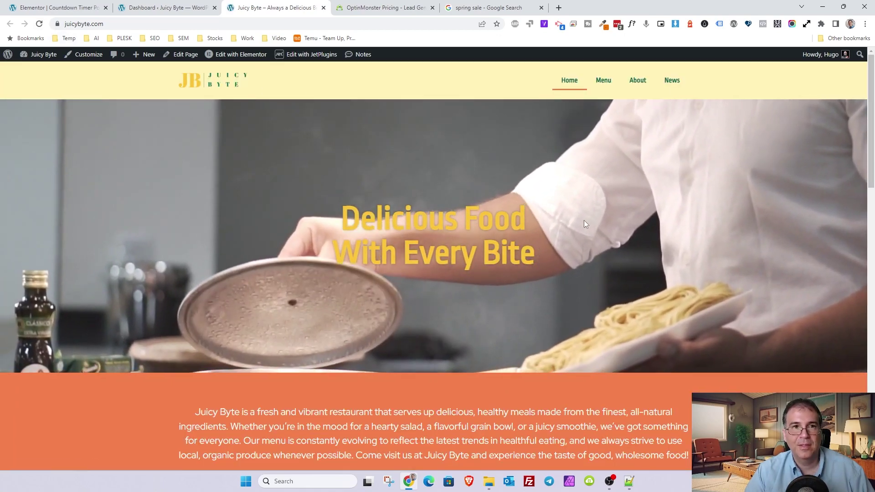
scroll(565, 237, down, 4)
scroll(524, 205, up, 5)
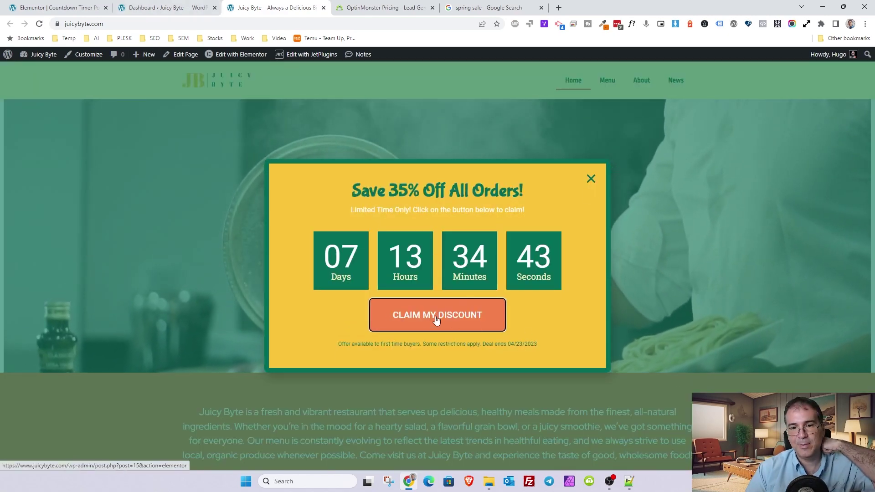
Follow Claim My Discount to the About page, close its popup, and return to Elementor
click(413, 318)
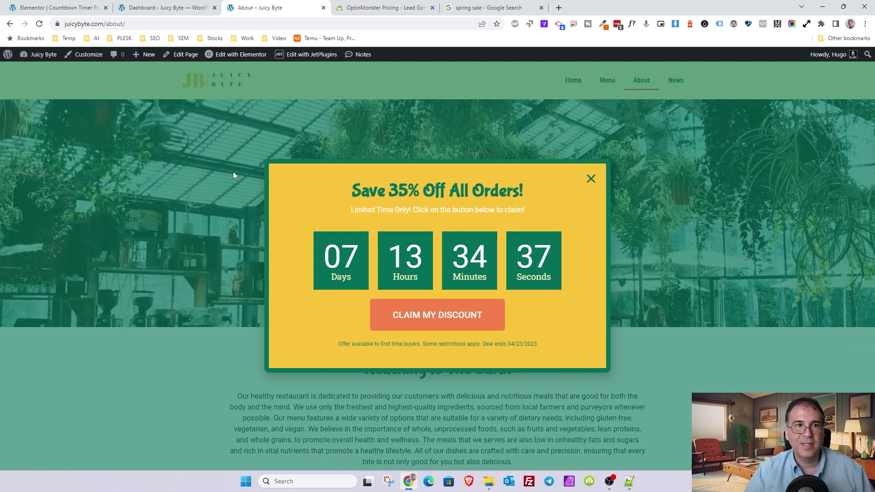
click(592, 179)
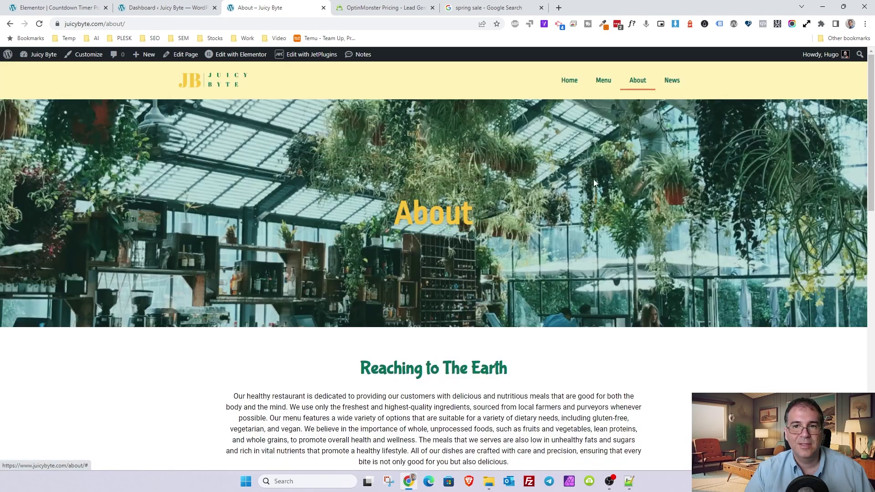
click(67, 12)
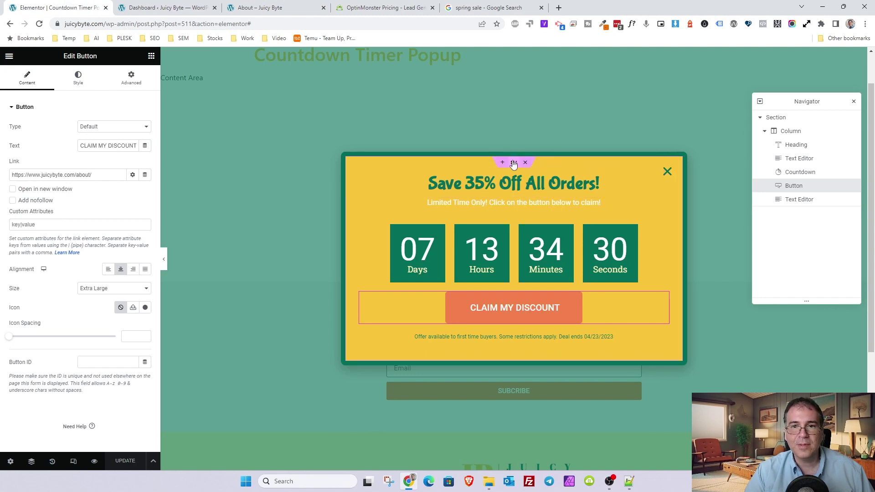
Select the popup section and resave its display conditions from Save Options
click(514, 163)
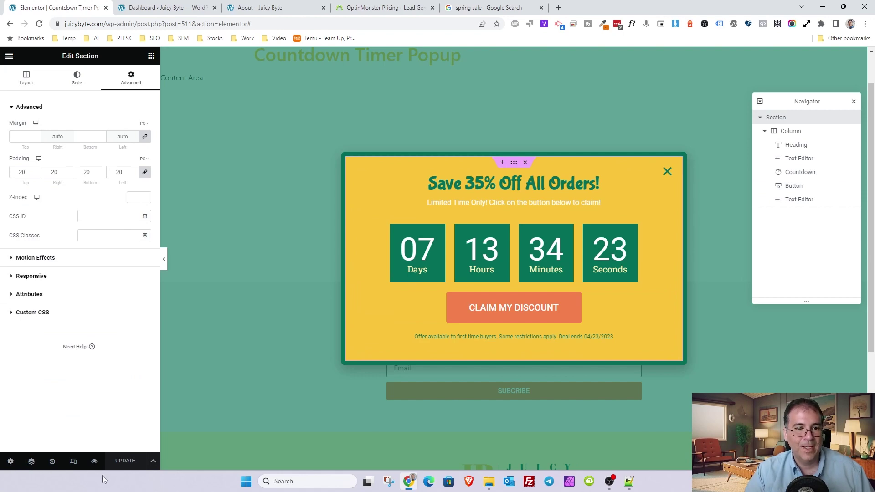
click(154, 461)
click(50, 383)
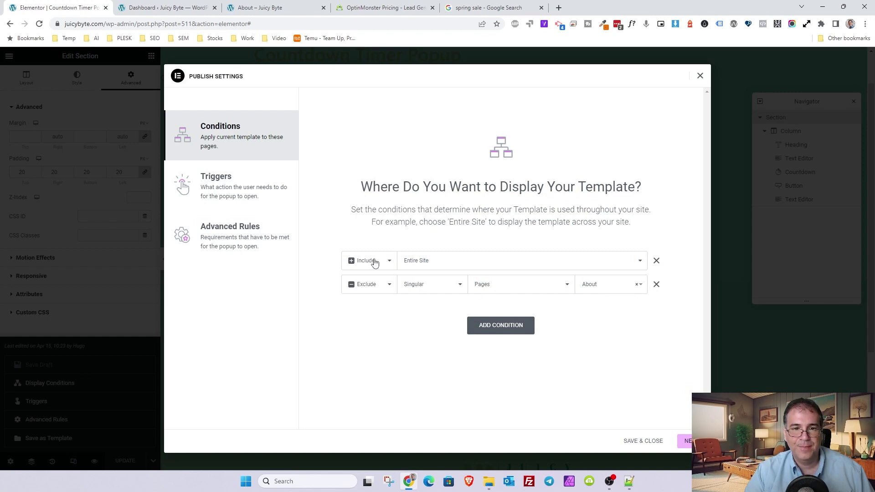
click(644, 442)
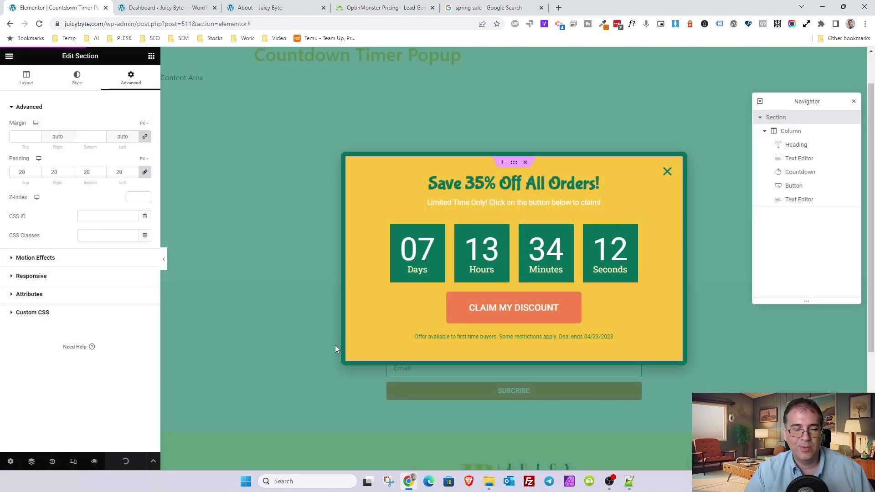
Review the conditions, exit-intent trigger and advanced rules, save them, and go to About
click(148, 463)
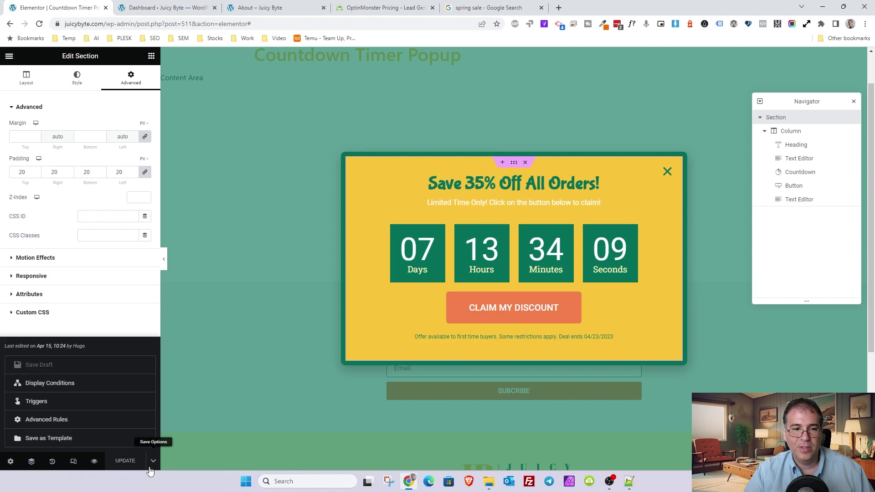
click(36, 401)
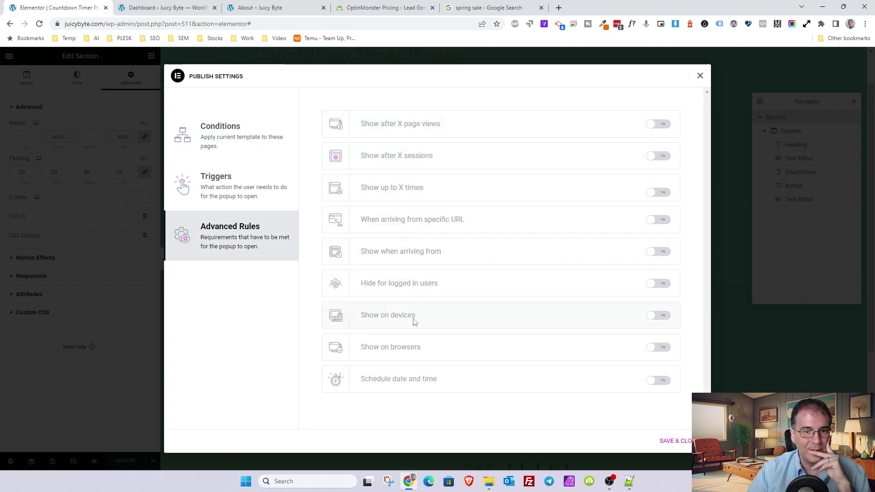
click(260, 143)
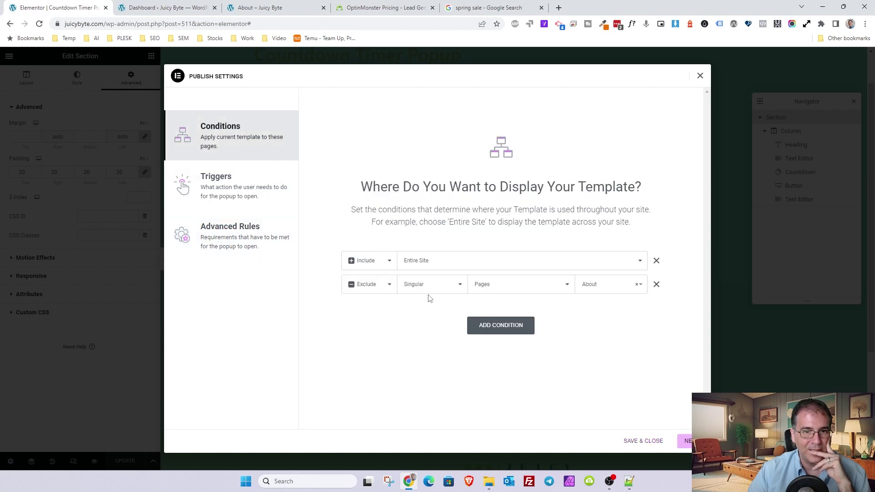
click(689, 442)
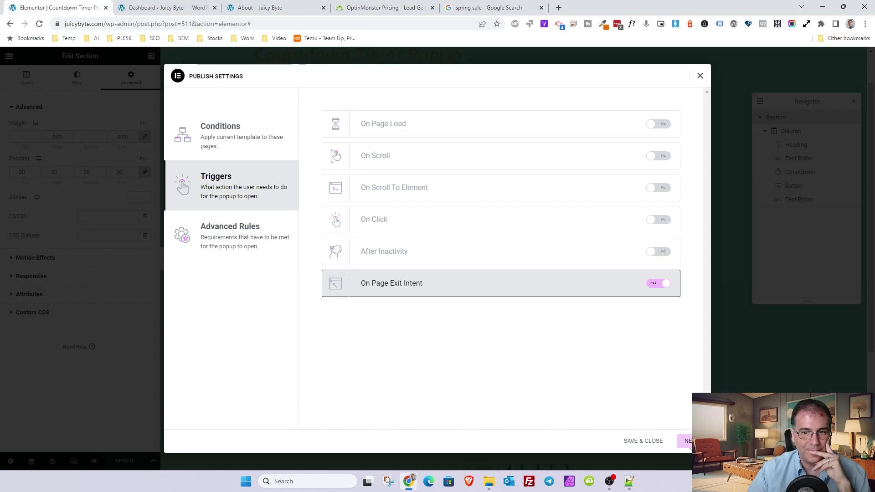
click(689, 441)
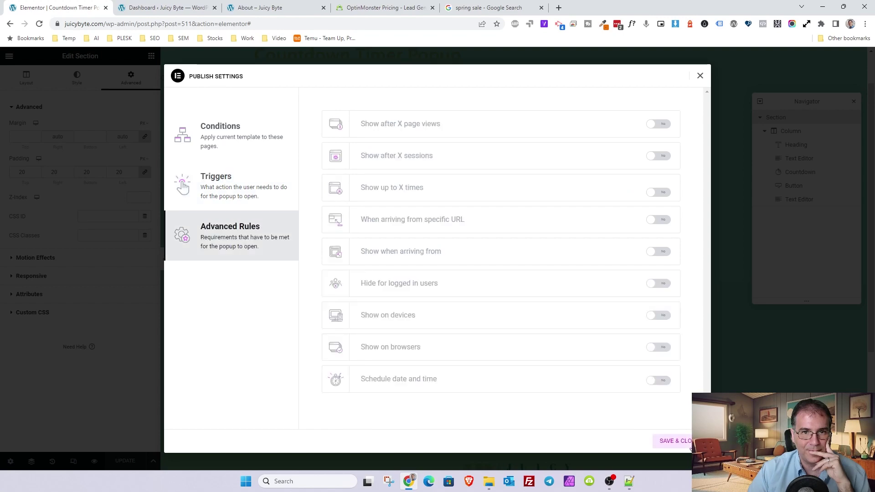
click(689, 444)
click(298, 9)
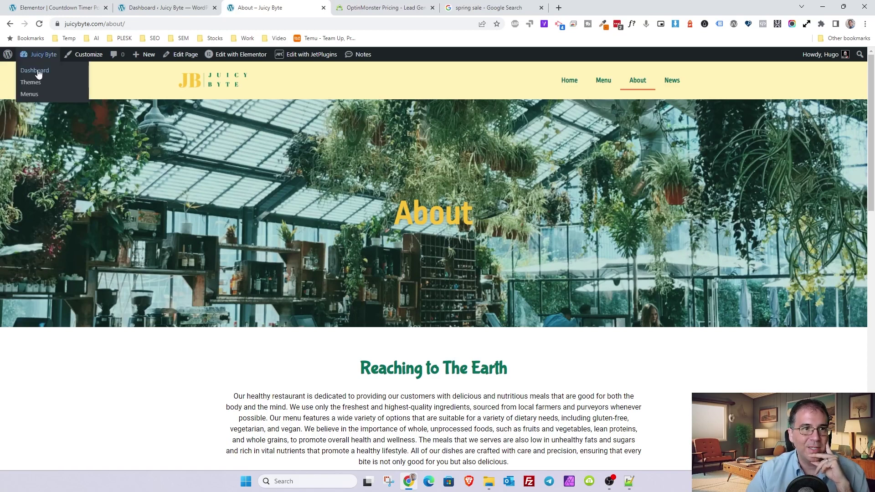
Purge all cache with Breeze from the dashboard and visit the live site
click(36, 67)
click(127, 65)
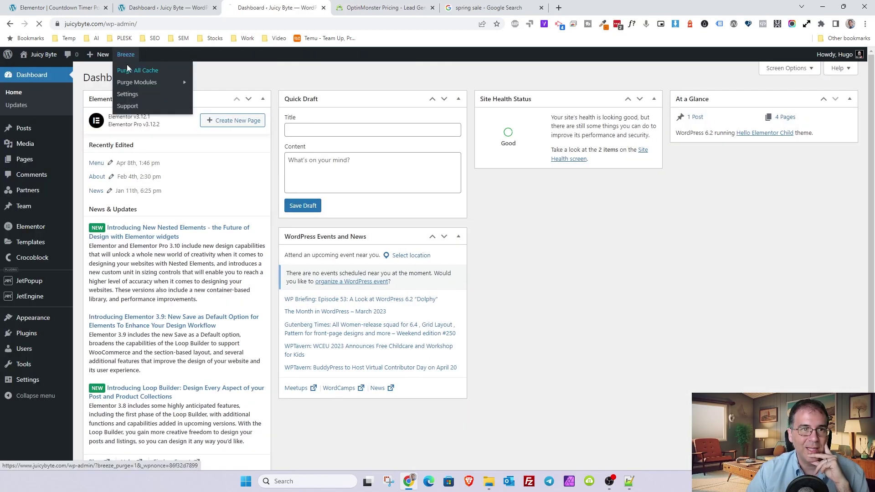
mouse_move(39, 57)
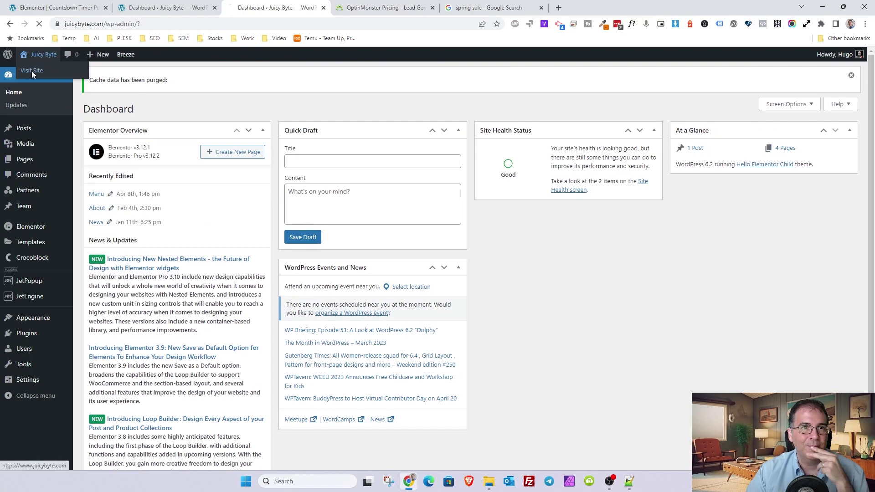
click(31, 70)
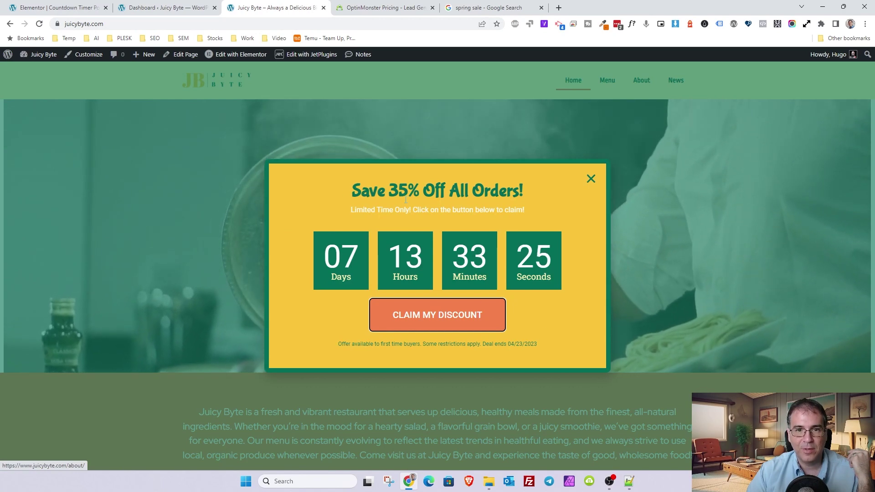
Follow Claim My Discount to the About page and confirm no popup appears there
click(422, 315)
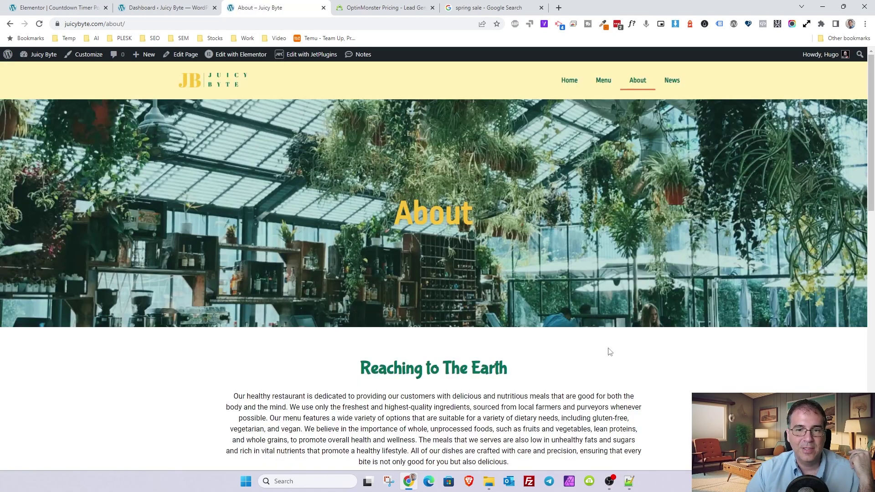
scroll(593, 326, down, 10)
scroll(45, 102, up, 5)
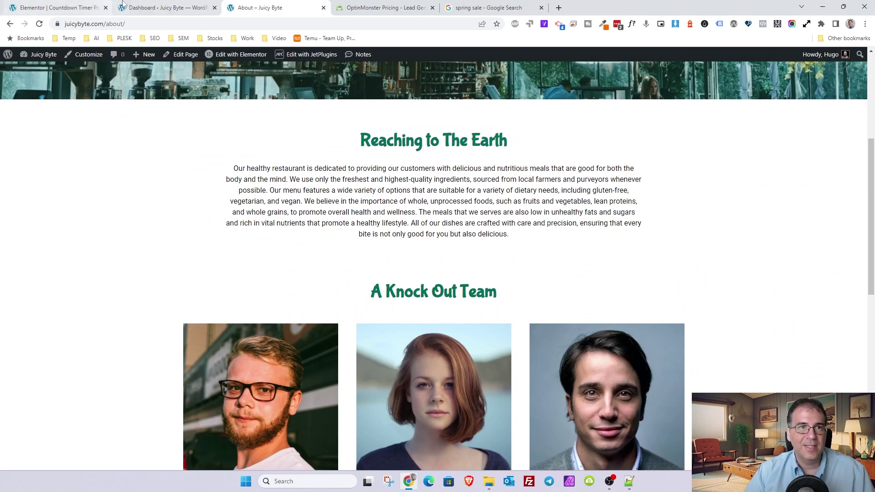
click(155, 8)
Go from the OptinMonster pricing page back to its features page
click(383, 7)
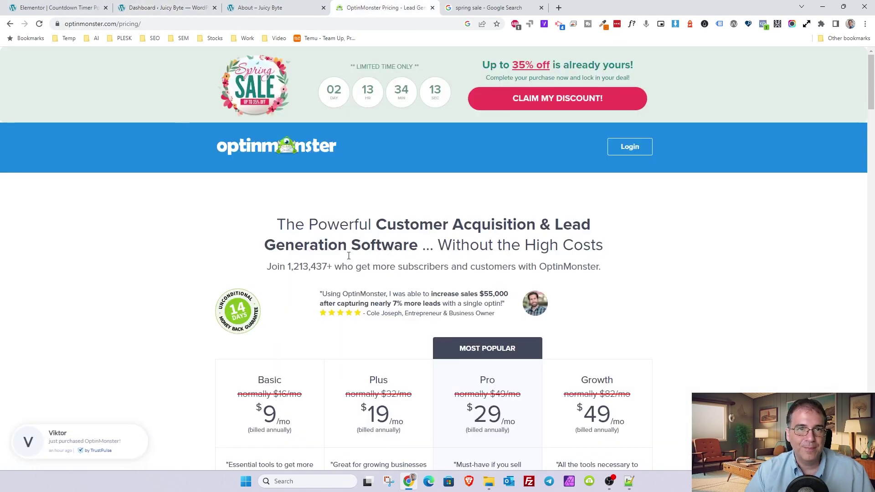
click(8, 25)
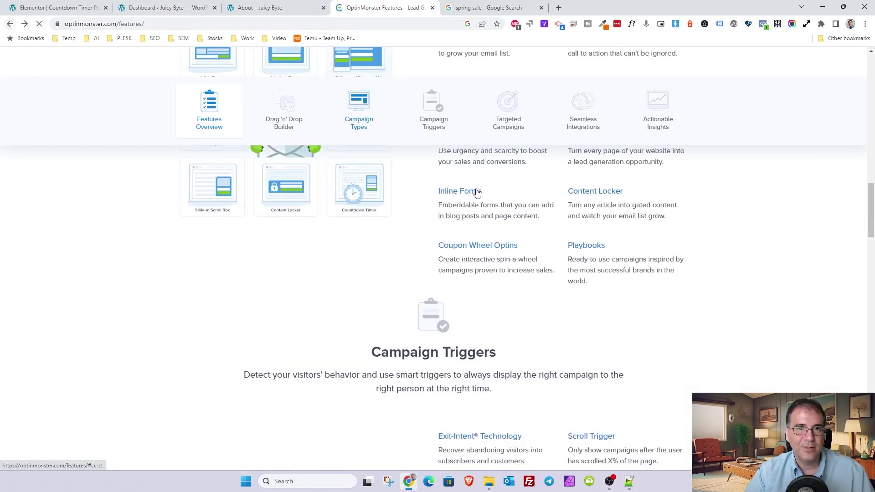